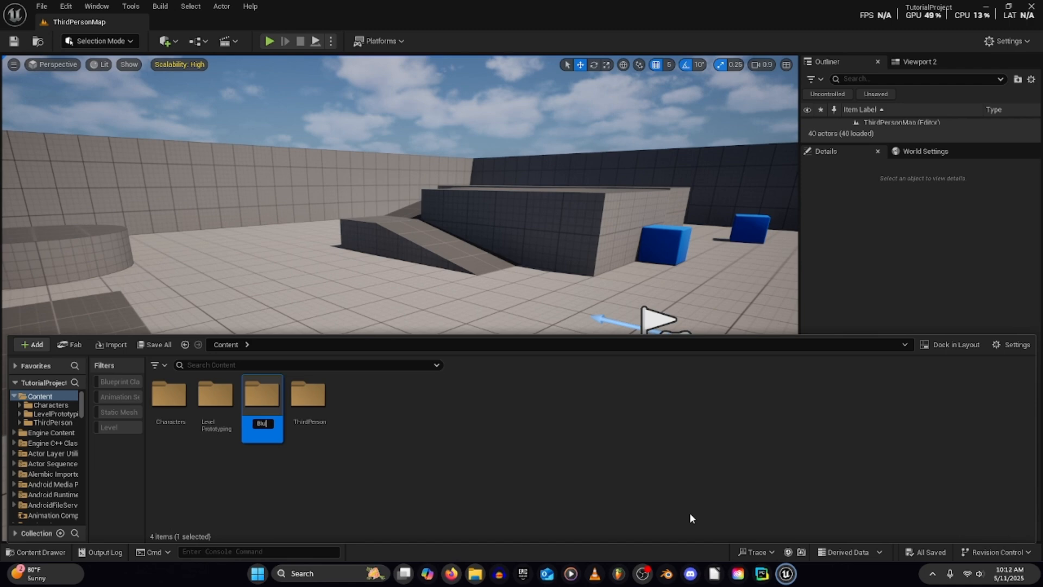
- Name the new content folder Bluprints and open it
{"action": "type", "text": "s"}
{"action": "key", "text": "Return"}
{"action": "key", "text": "Return"}
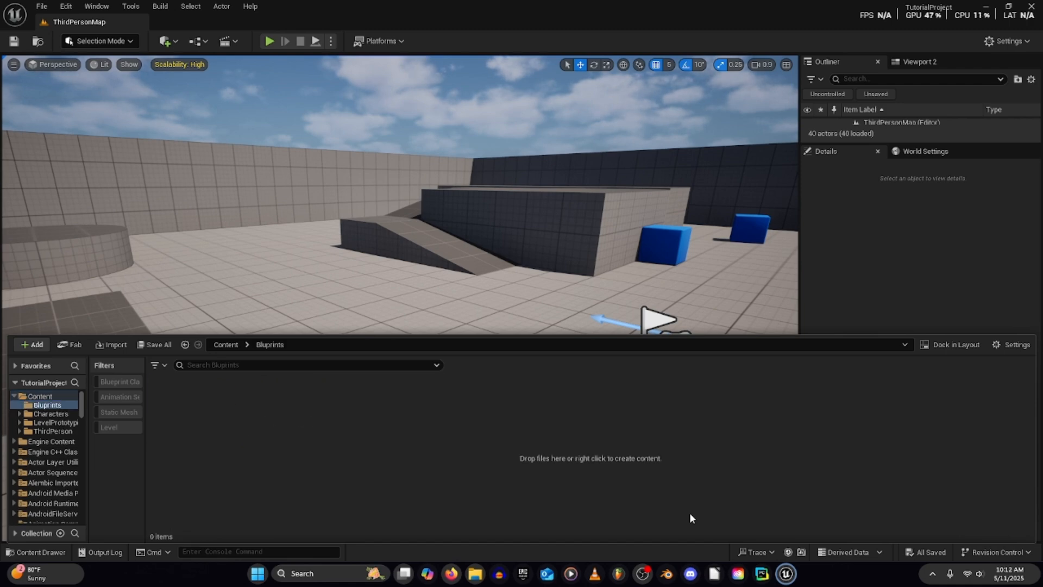
- Create an Actor Blueprint class named BP_PressurePlate and open it, docking its editor beside the ThirdPersonMap level
{"action": "right_click", "coordinate": [201, 447]}
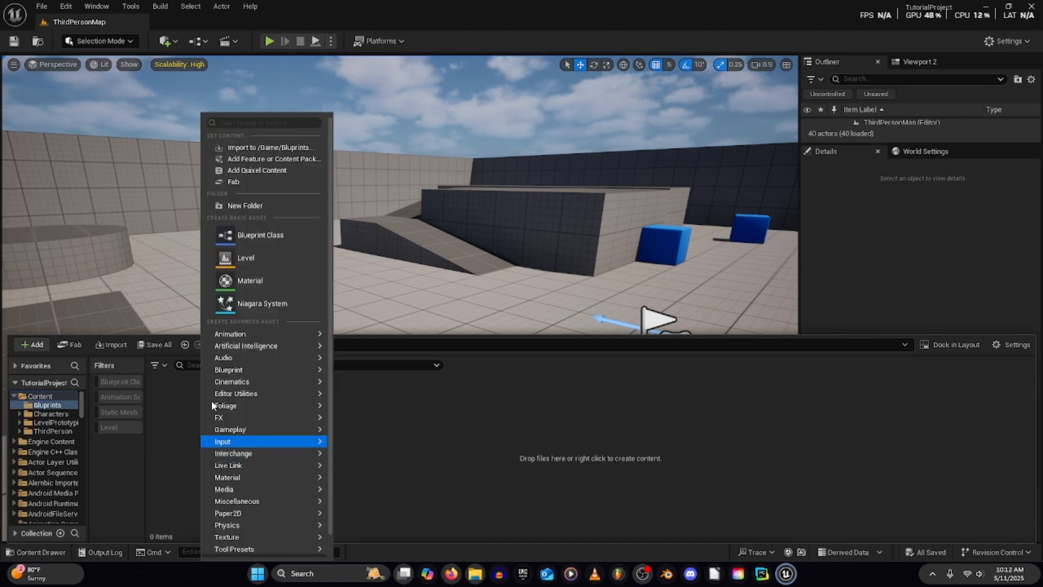
{"action": "left_click", "coordinate": [250, 236]}
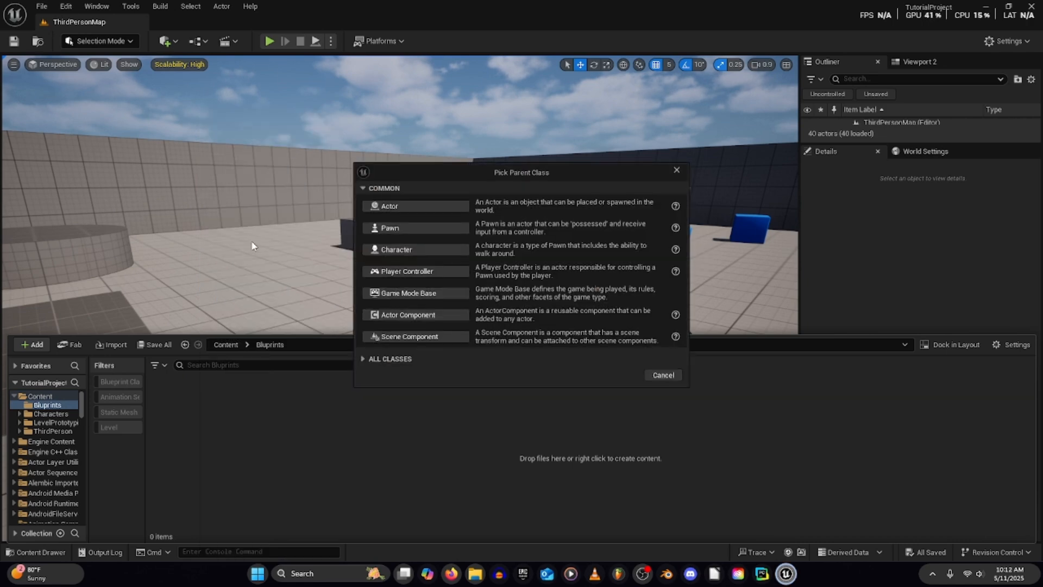
{"action": "left_click", "coordinate": [395, 207]}
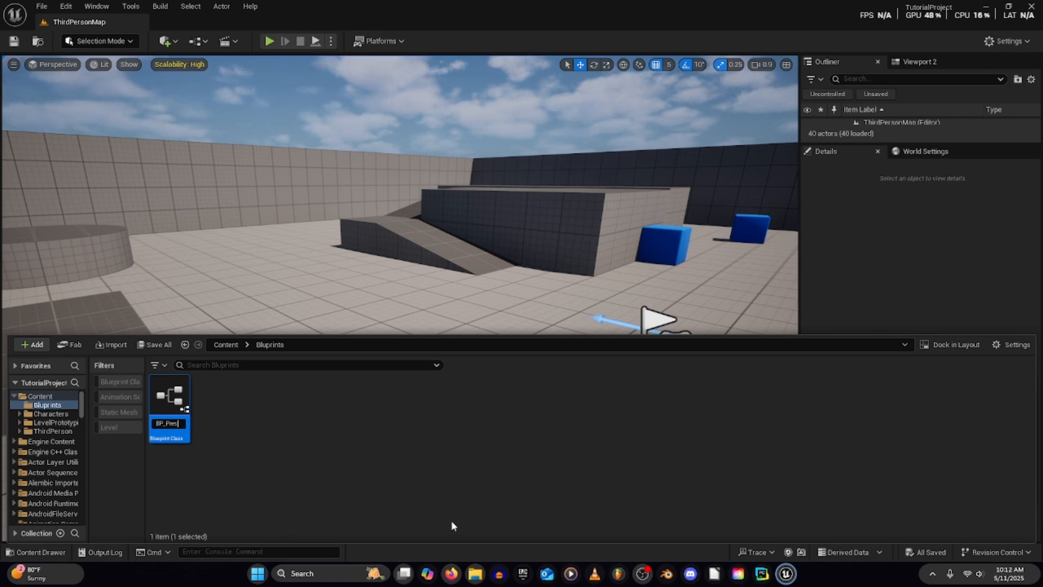
{"action": "type", "text": "BP_PressurePla"}
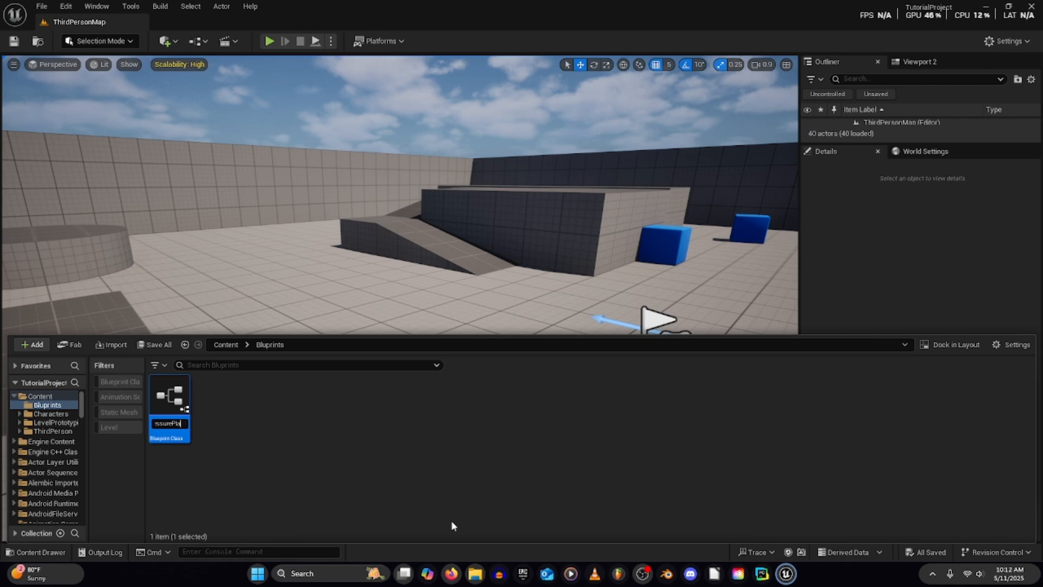
{"action": "type", "text": "te"}
{"action": "key", "text": "Return"}
{"action": "key", "text": "Return"}
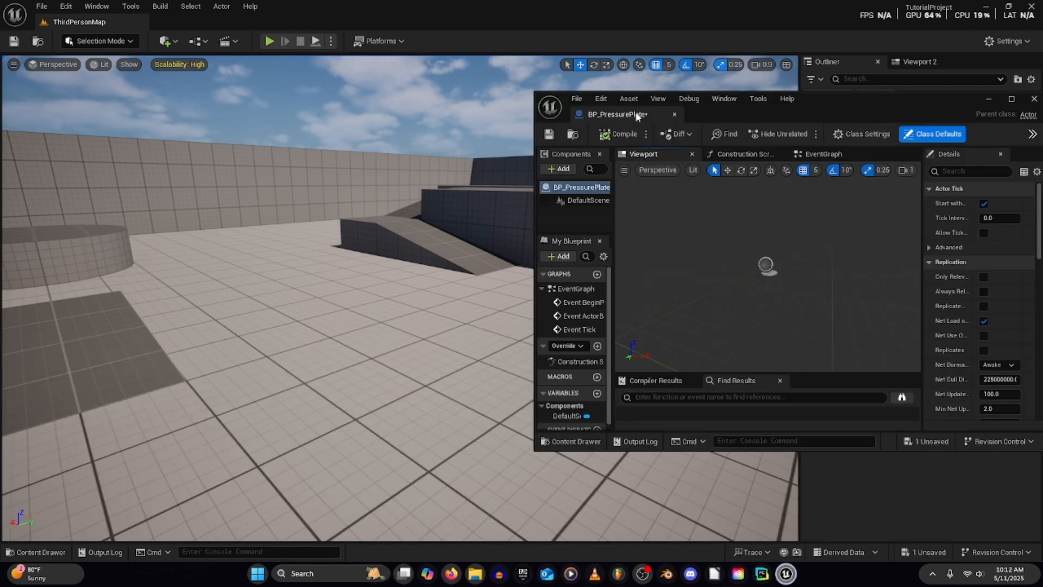
{"action": "left_click_drag", "start_coordinate": [637, 116], "coordinate": [201, 21]}
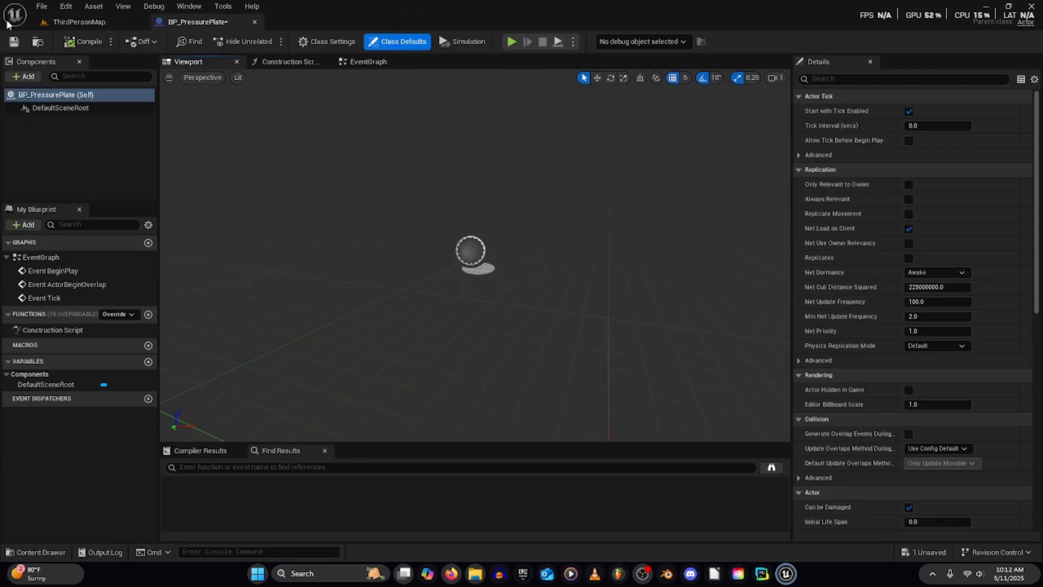
- Place an instance of BP_PressurePlate on the open floor of ThirdPersonMap
{"action": "left_click", "coordinate": [87, 23]}
{"action": "key", "text": "ctrl+space"}
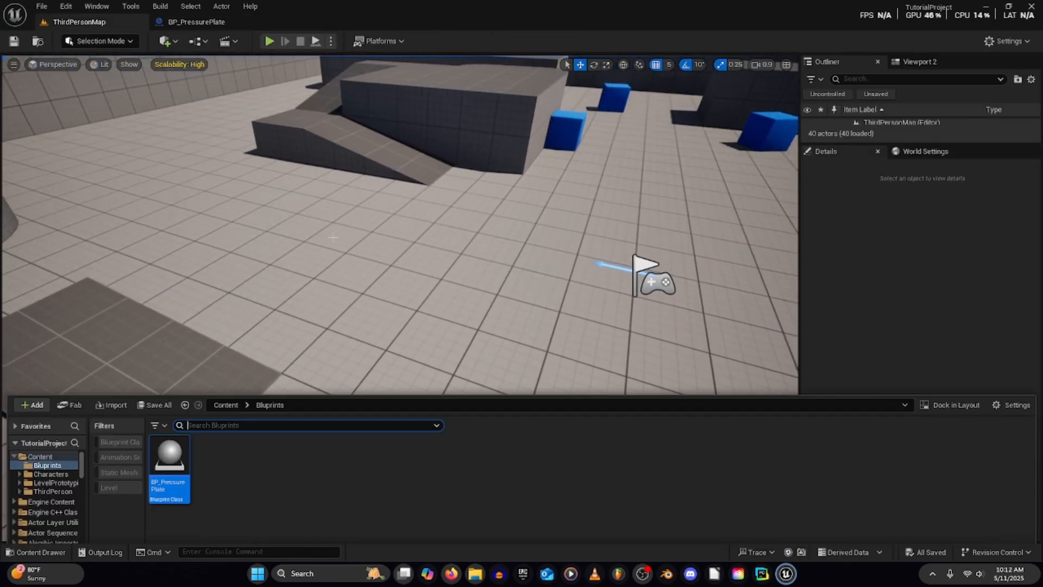
{"action": "left_click_drag", "start_coordinate": [163, 473], "coordinate": [390, 249]}
- Add a Cube component named PressurePlate to the BP_PressurePlate Blueprint and save it
{"action": "left_click", "coordinate": [195, 21]}
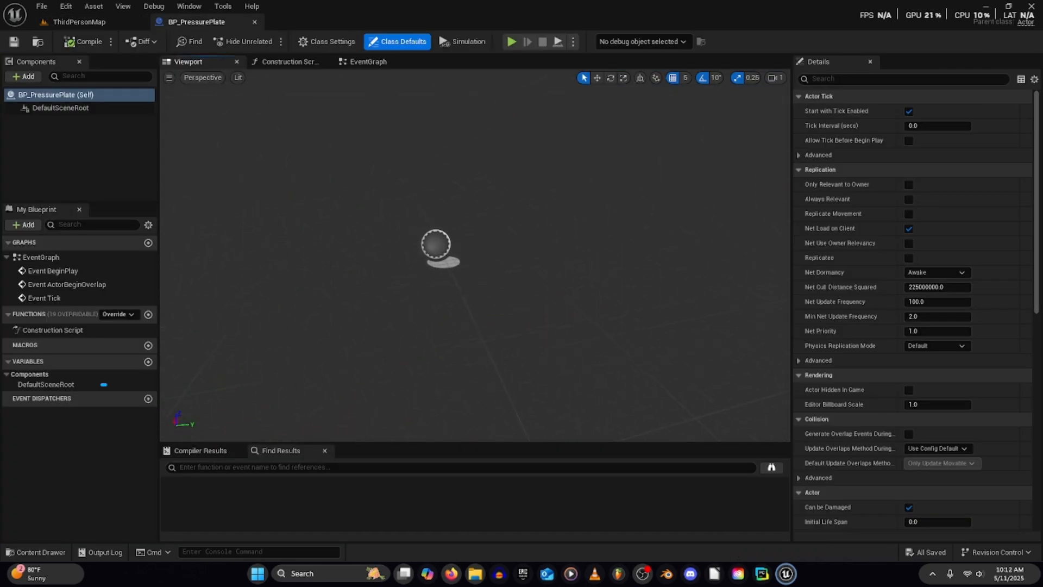
{"action": "left_click", "coordinate": [18, 78]}
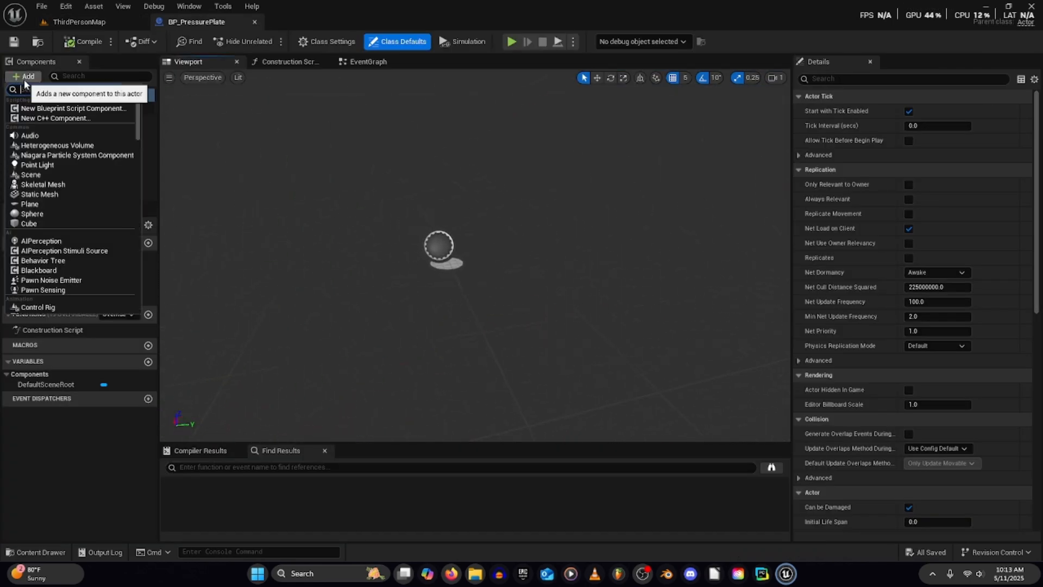
{"action": "left_click", "coordinate": [32, 224]}
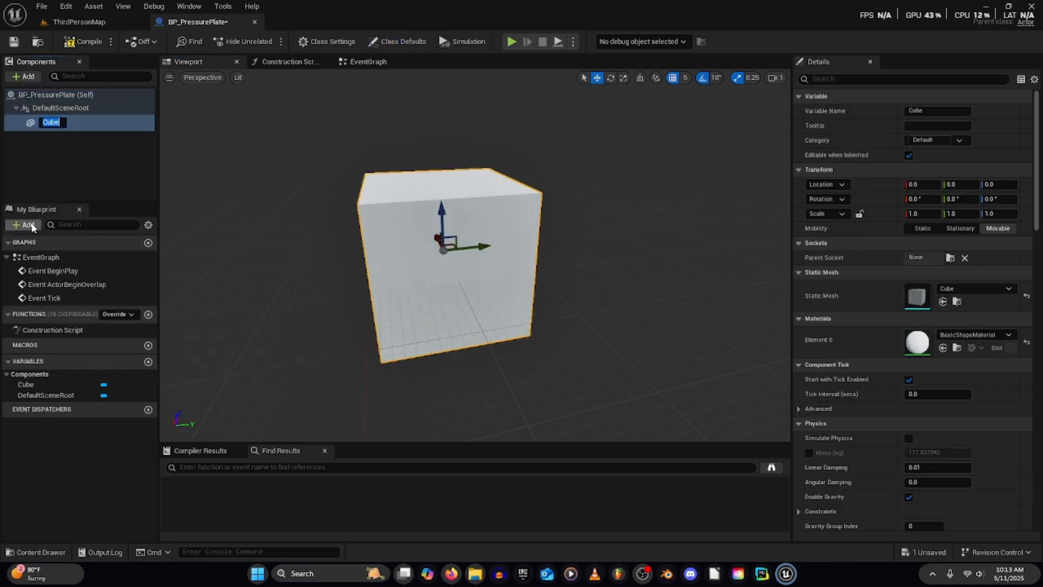
{"action": "type", "text": "P"}
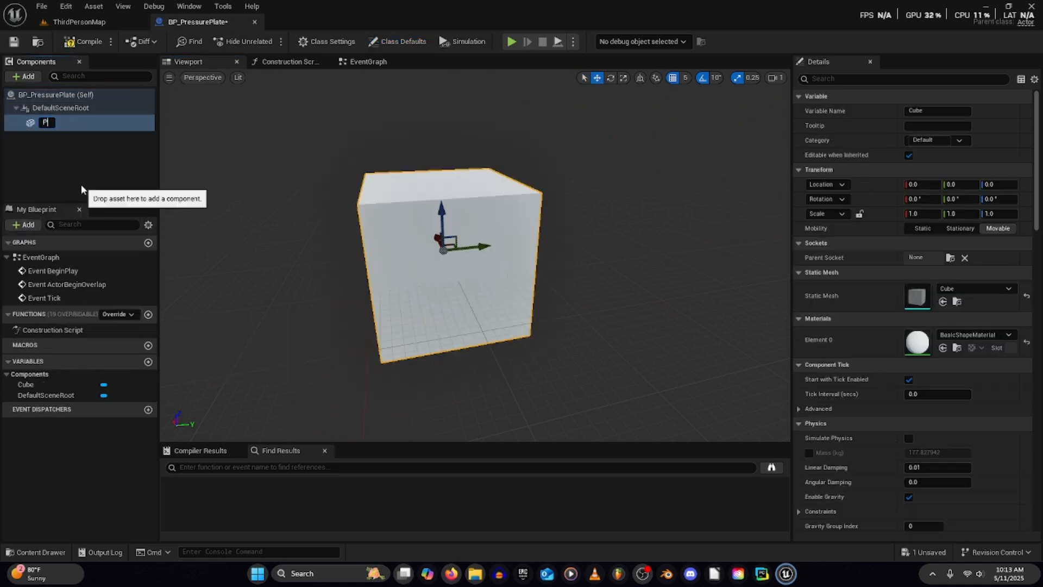
{"action": "type", "text": "ressurePlate"}
{"action": "key", "text": "Return"}
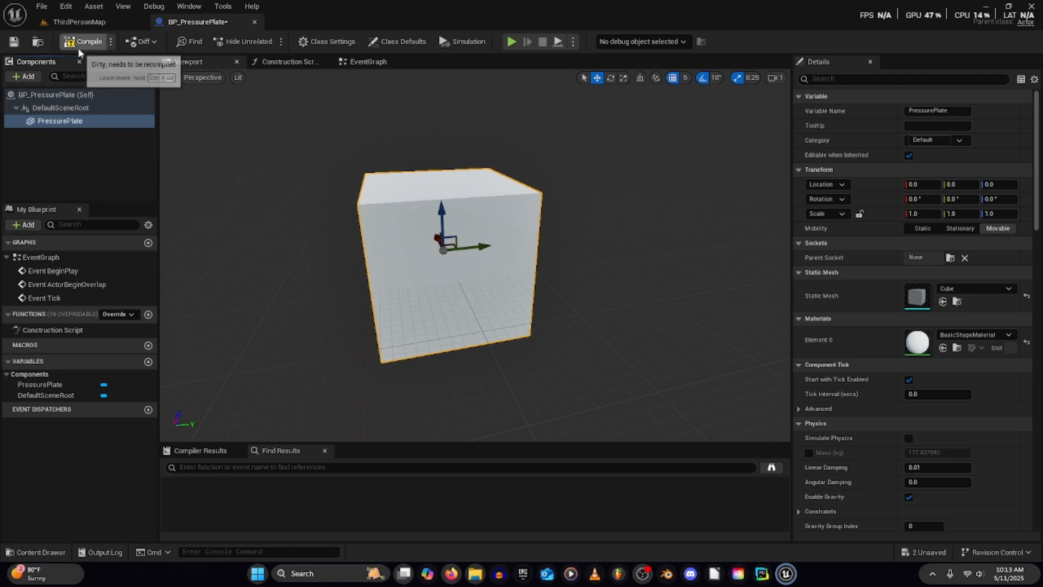
{"action": "left_click", "coordinate": [21, 49]}
- Flatten the PressurePlate cube to a Z scale of about 0.134 with scale snapping turned off, and save the Blueprint
{"action": "right_click_drag", "start_coordinate": [445, 204], "coordinate": [443, 186]}
{"action": "key", "text": "r"}
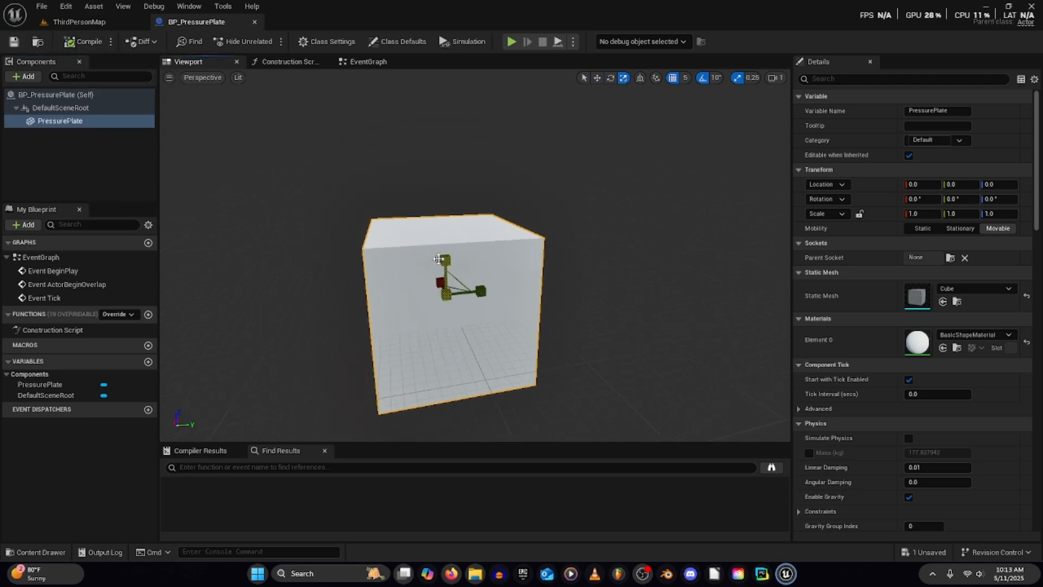
{"action": "mouse_move", "coordinate": [441, 259]}
{"action": "left_mouse_down"}
{"action": "mouse_move", "coordinate": [443, 293]}
{"action": "mouse_move", "coordinate": [445, 271]}
{"action": "left_mouse_up"}
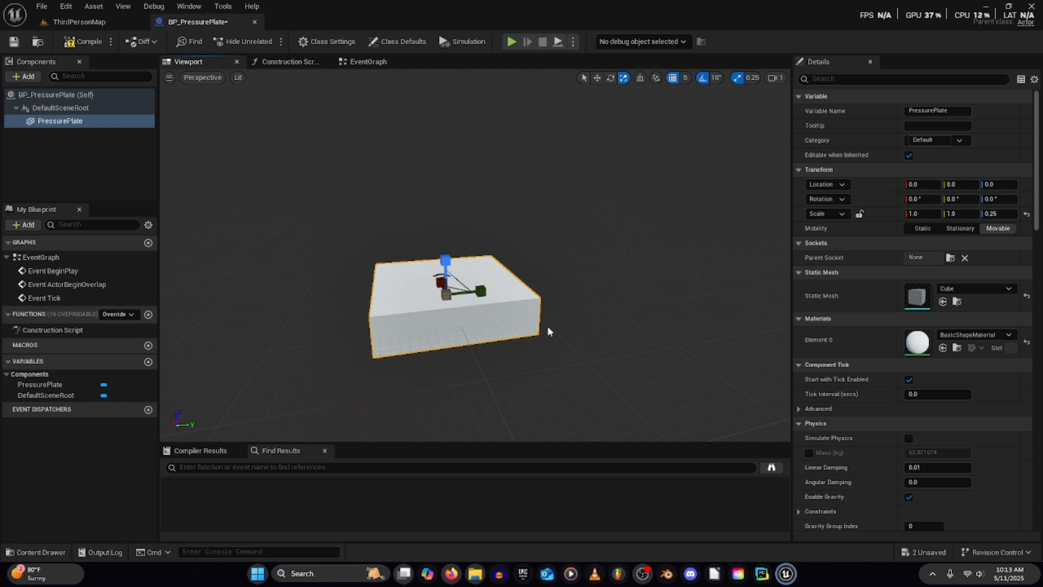
{"action": "scroll", "coordinate": [548, 330], "scroll_direction": "up", "scroll_amount": 2}
{"action": "left_click", "coordinate": [753, 78]}
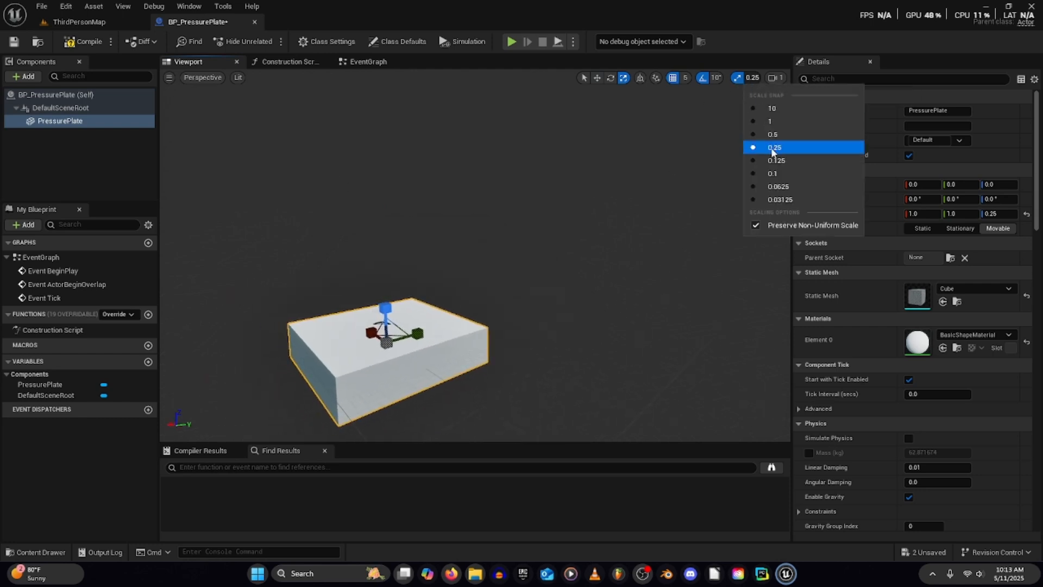
{"action": "left_click", "coordinate": [736, 77]}
{"action": "left_click_drag", "start_coordinate": [387, 309], "coordinate": [388, 325]}
{"action": "left_click", "coordinate": [22, 42]}
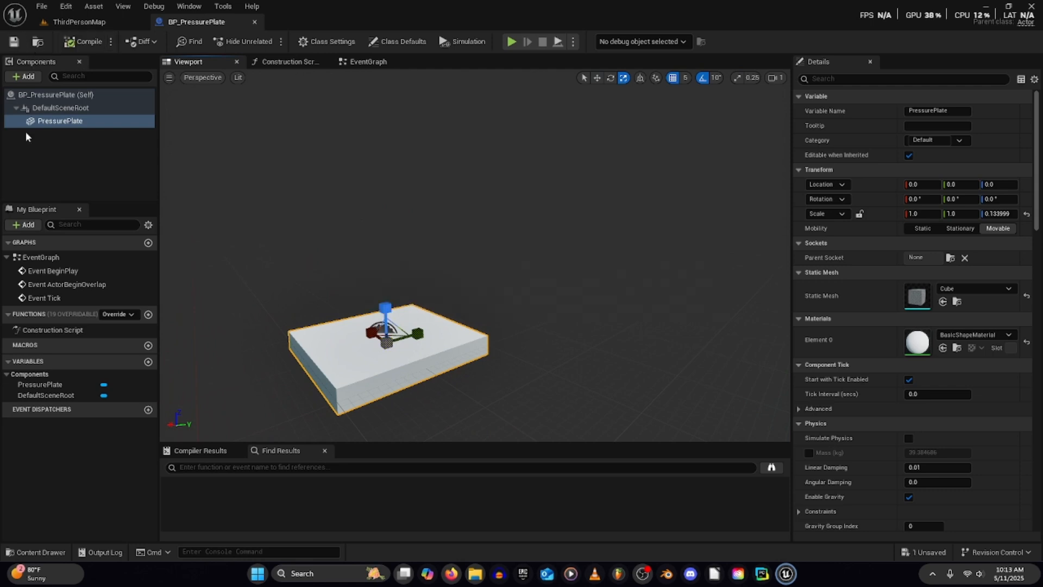
- Add a Box Collision component under DefaultSceneRoot and name it Pressure Plate Collision
{"action": "left_click", "coordinate": [54, 107]}
{"action": "left_click", "coordinate": [23, 76]}
{"action": "type", "text": "B"}
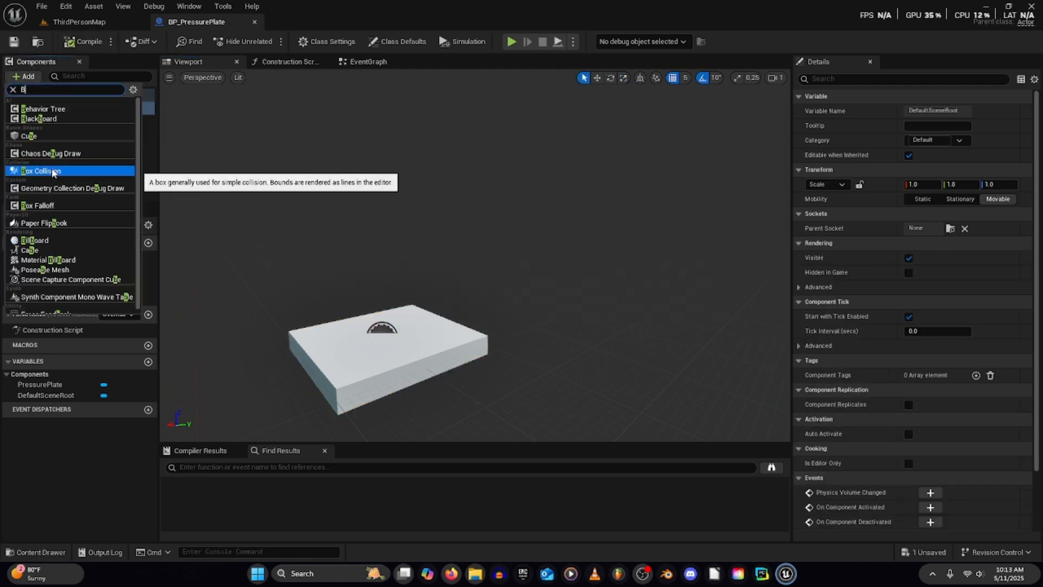
{"action": "type", "text": "ox"}
{"action": "left_click", "coordinate": [76, 109]}
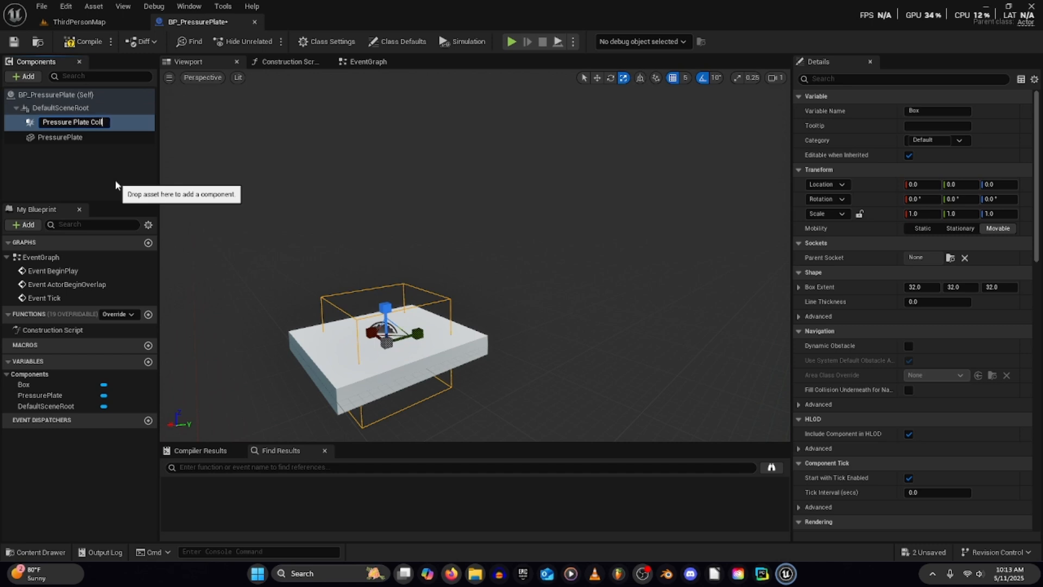
{"action": "type", "text": "n"}
{"action": "key", "text": "Return"}
- Flatten, raise and widen the Pressure Plate Collision box so it covers the top surface of the plate
{"action": "scroll", "coordinate": [934, 361], "scroll_direction": "down", "scroll_amount": 5}
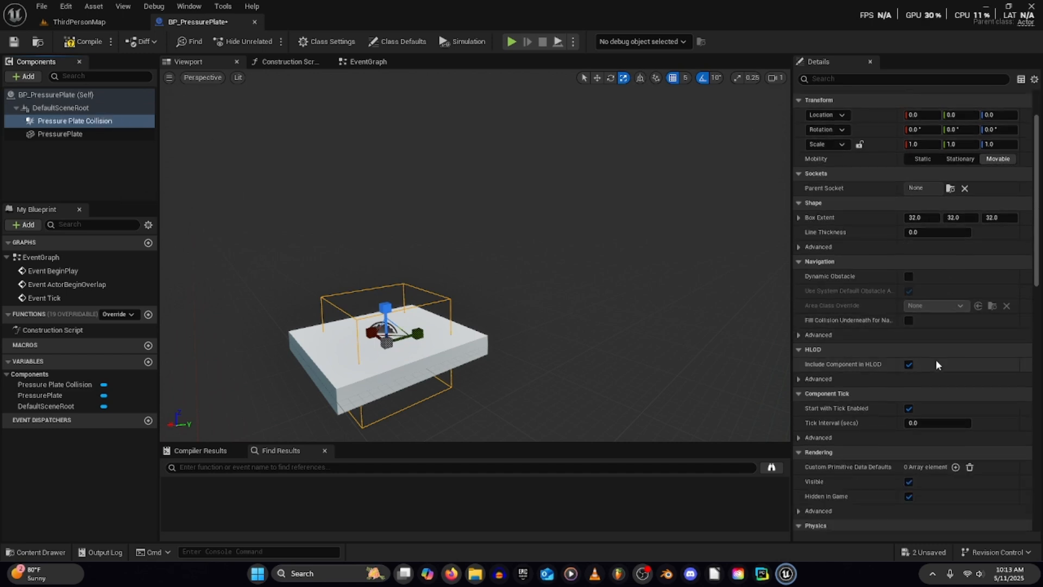
{"action": "left_click_drag", "start_coordinate": [383, 307], "coordinate": [384, 320]}
{"action": "key", "text": "w"}
{"action": "key", "text": "r"}
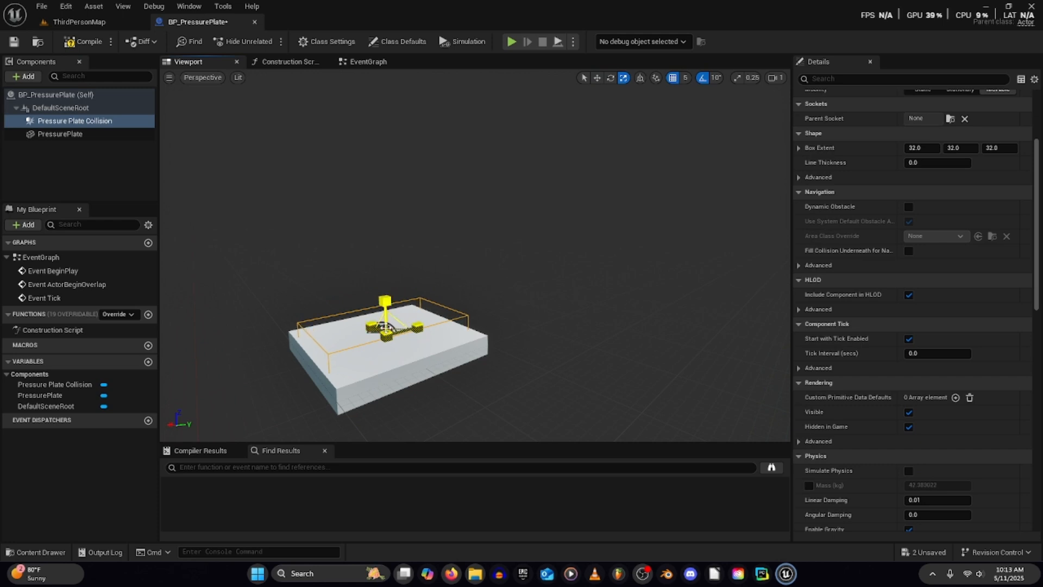
{"action": "left_click_drag", "start_coordinate": [386, 327], "coordinate": [386, 330]}
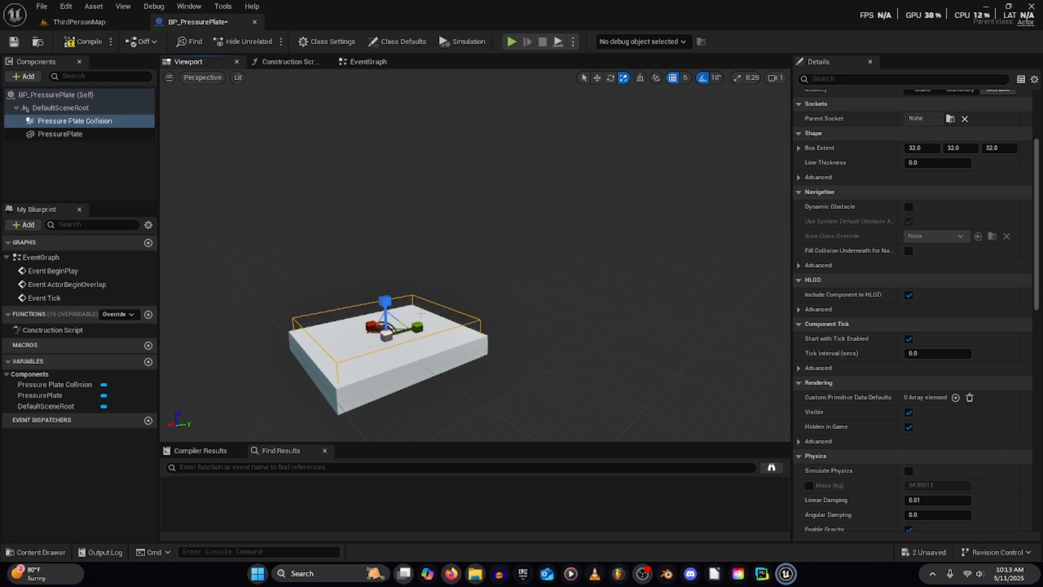
{"action": "mouse_move", "coordinate": [478, 335]}
{"action": "right_mouse_down"}
{"action": "mouse_move", "coordinate": [462, 335]}
{"action": "mouse_move", "coordinate": [477, 335]}
{"action": "right_mouse_up"}
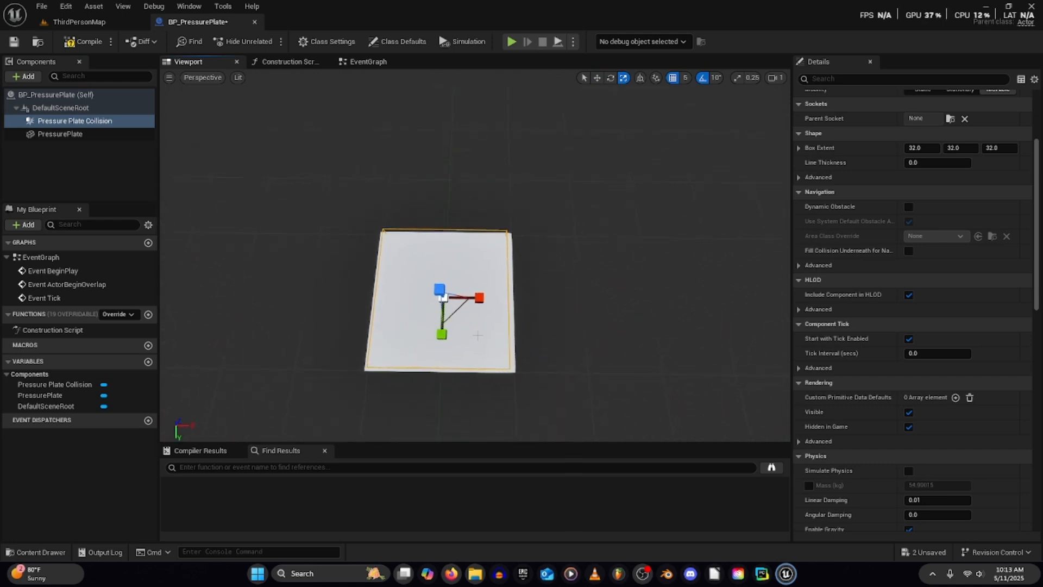
{"action": "left_click_drag", "start_coordinate": [479, 298], "coordinate": [483, 297]}
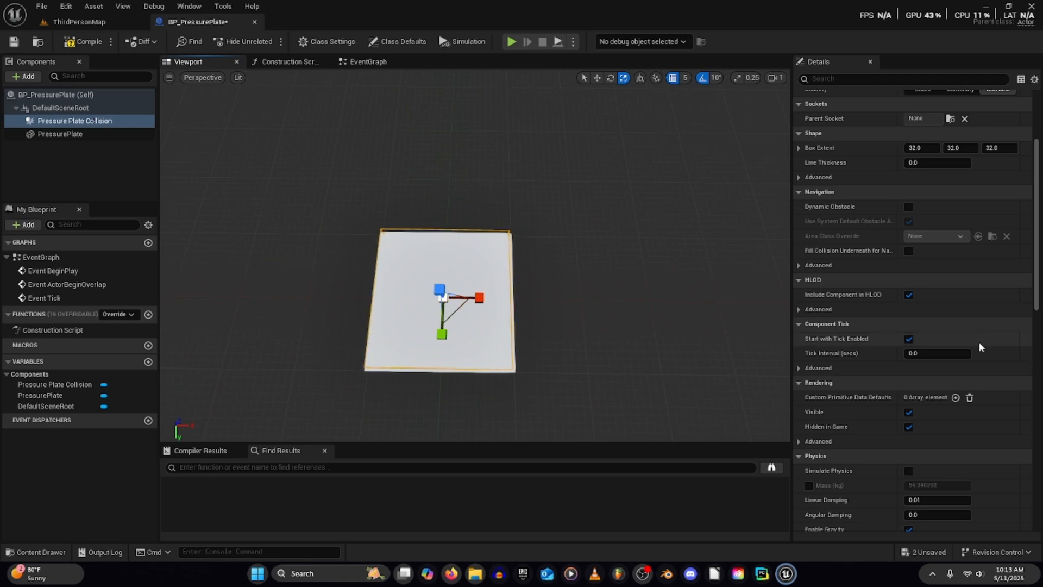
- Add an On Component Begin Overlap event for the Pressure Plate Collision component
{"action": "scroll", "coordinate": [976, 356], "scroll_direction": "down", "scroll_amount": 4}
{"action": "scroll", "coordinate": [976, 356], "scroll_direction": "down", "scroll_amount": 3}
{"action": "scroll", "coordinate": [914, 296], "scroll_direction": "up", "scroll_amount": 9}
{"action": "scroll", "coordinate": [896, 330], "scroll_direction": "down", "scroll_amount": 8}
{"action": "scroll", "coordinate": [898, 361], "scroll_direction": "down", "scroll_amount": 7}
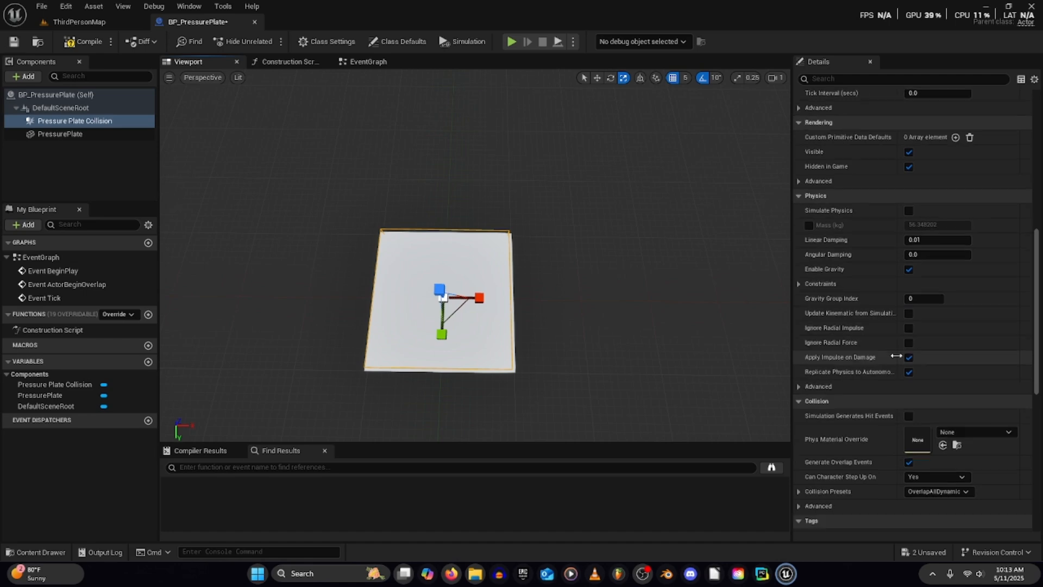
{"action": "scroll", "coordinate": [897, 360], "scroll_direction": "down", "scroll_amount": 2}
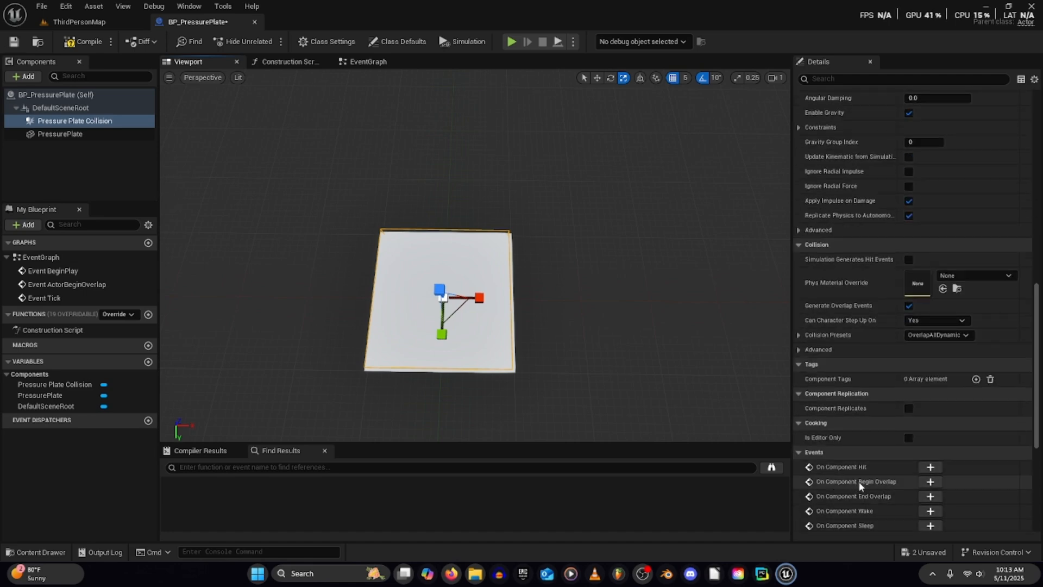
{"action": "left_click", "coordinate": [931, 482]}
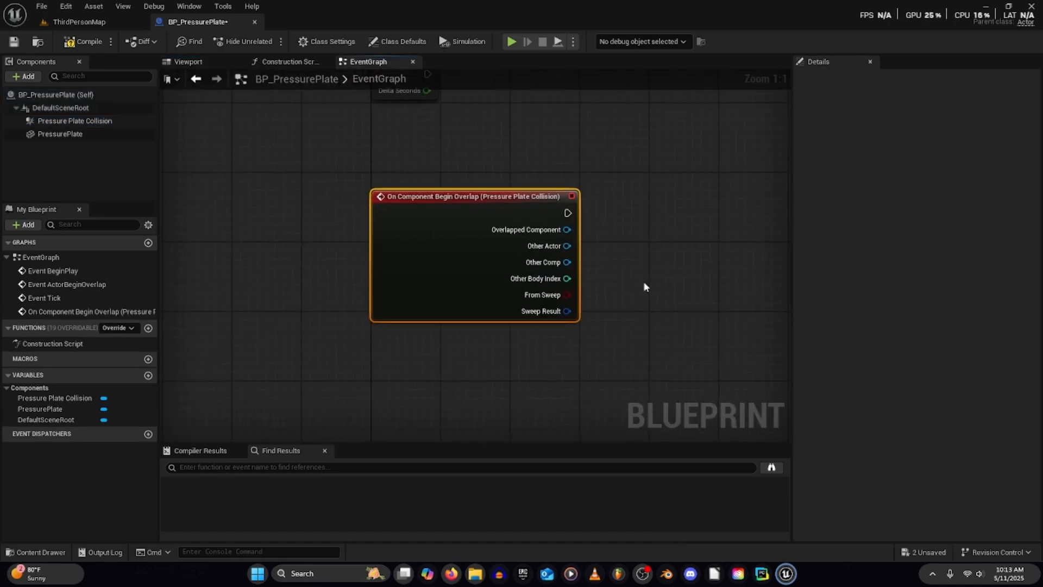
- Add a Cast To BP_ThirdPersonCharacter node from the overlap event's Other Actor output and align it beside the event
{"action": "right_click_drag", "start_coordinate": [644, 281], "coordinate": [461, 309]}
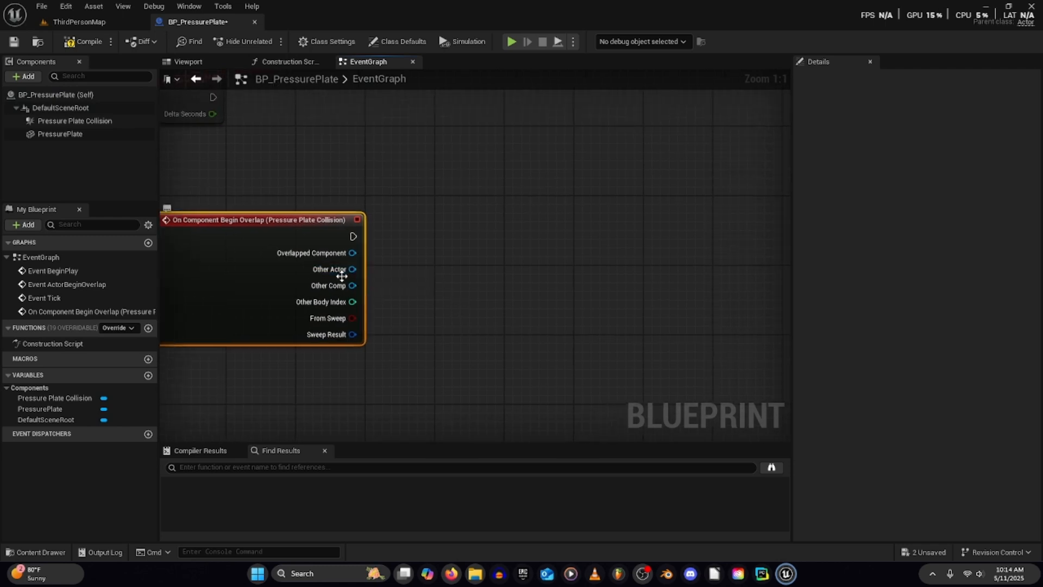
{"action": "left_click_drag", "start_coordinate": [346, 278], "coordinate": [400, 246]}
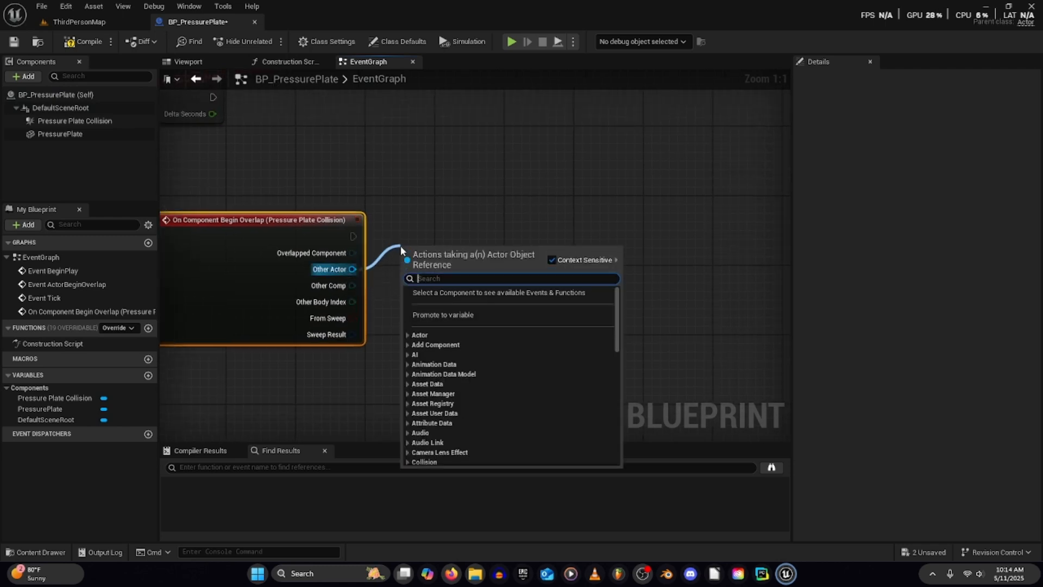
{"action": "type", "text": "Cast To THir"}
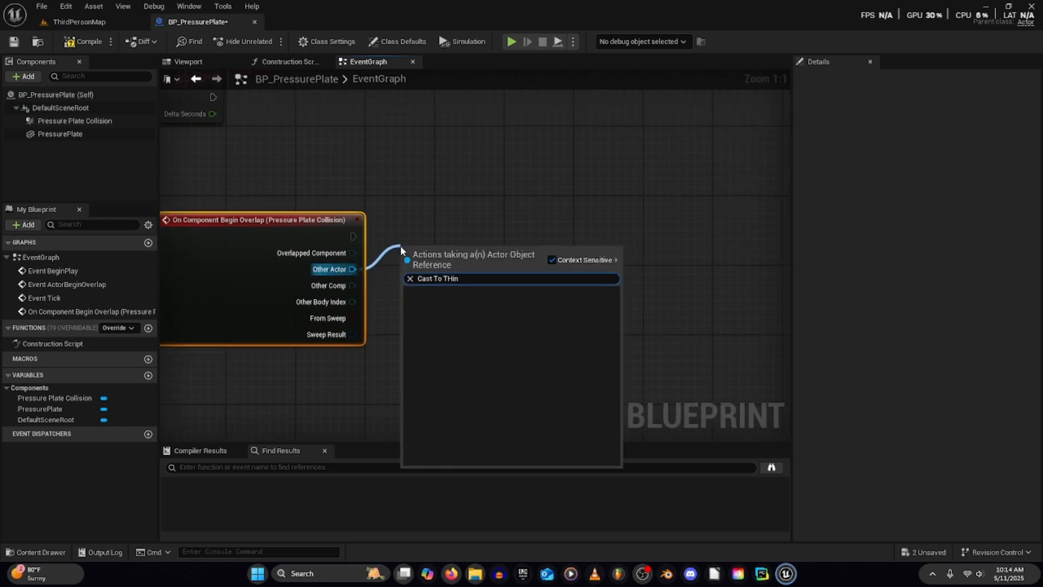
{"action": "type", "text": "d"}
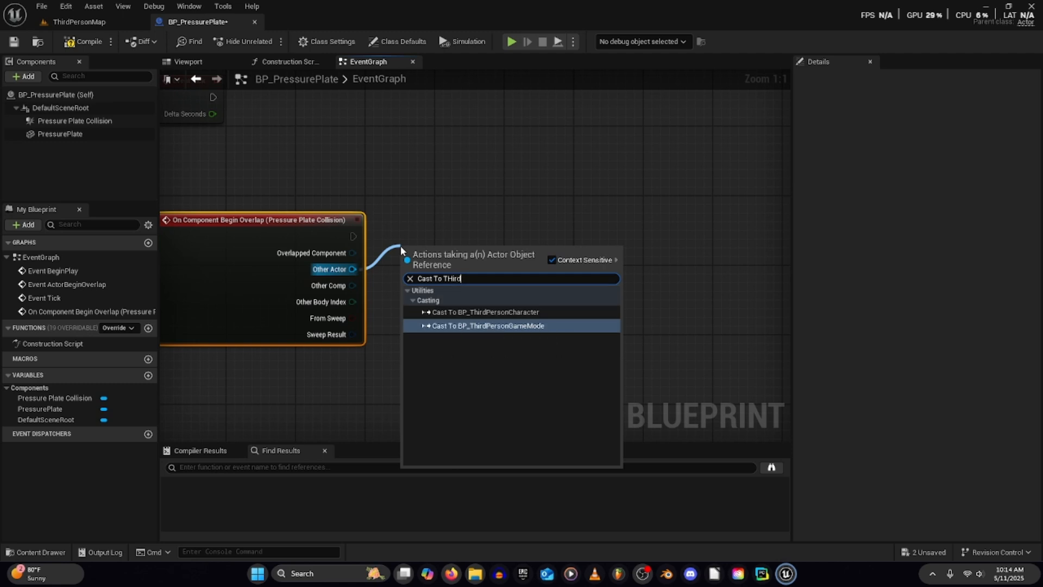
{"action": "key", "text": "Up"}
{"action": "key", "text": "Return"}
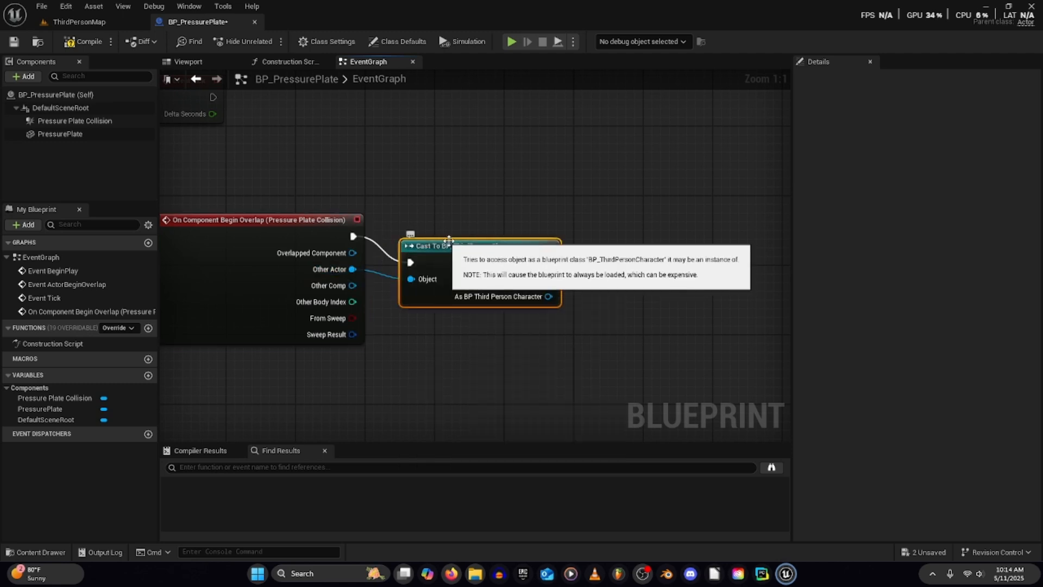
{"action": "left_click_drag", "start_coordinate": [442, 260], "coordinate": [415, 236]}
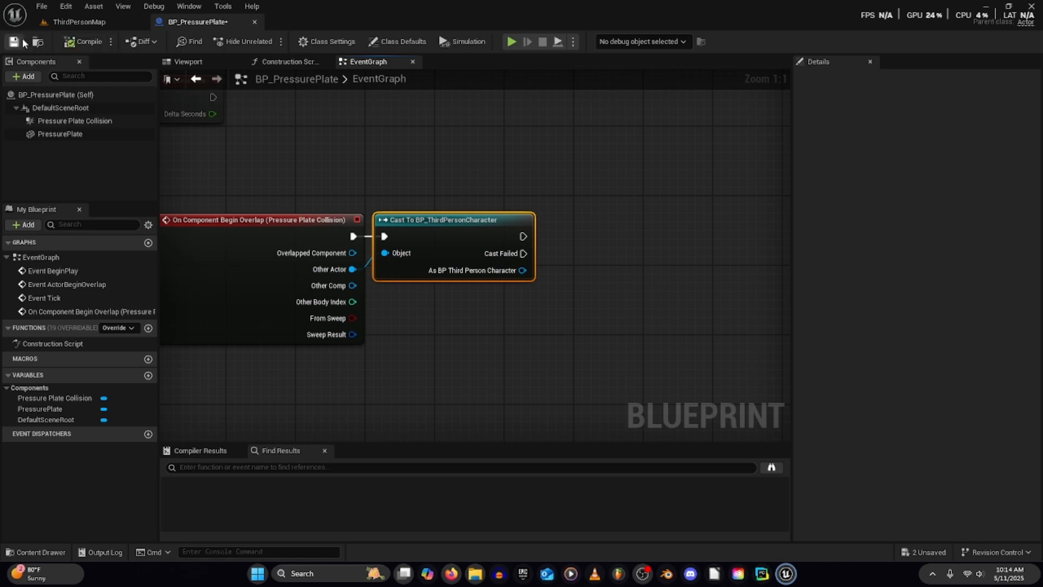
- Raise the pressure plate instance in ThirdPersonMap to a Z location of 5.0
{"action": "left_click", "coordinate": [99, 26]}
{"action": "right_click_drag", "start_coordinate": [347, 239], "coordinate": [317, 112]}
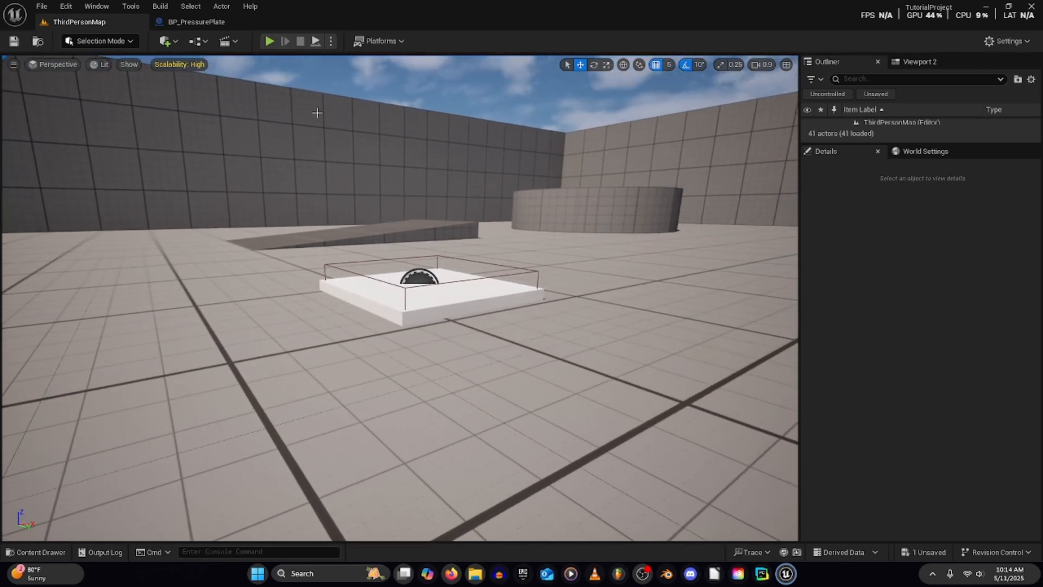
{"action": "left_click", "coordinate": [392, 297]}
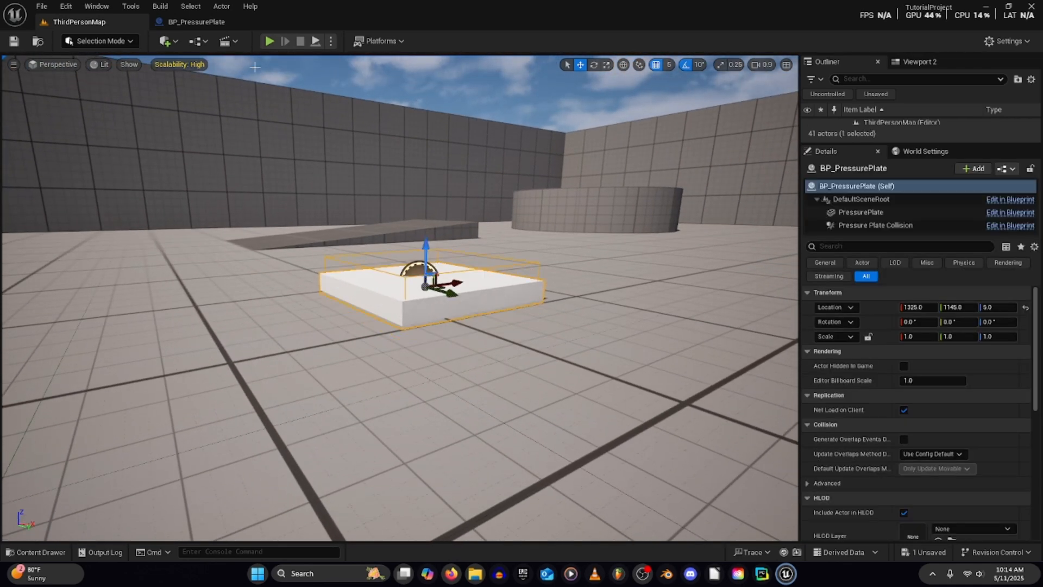
- In BP_PressurePlate's event graph, add a Move Component To node targeting the Pressure Plate mesh, connect the cast to Move, and align the nodes
{"action": "left_click", "coordinate": [189, 23]}
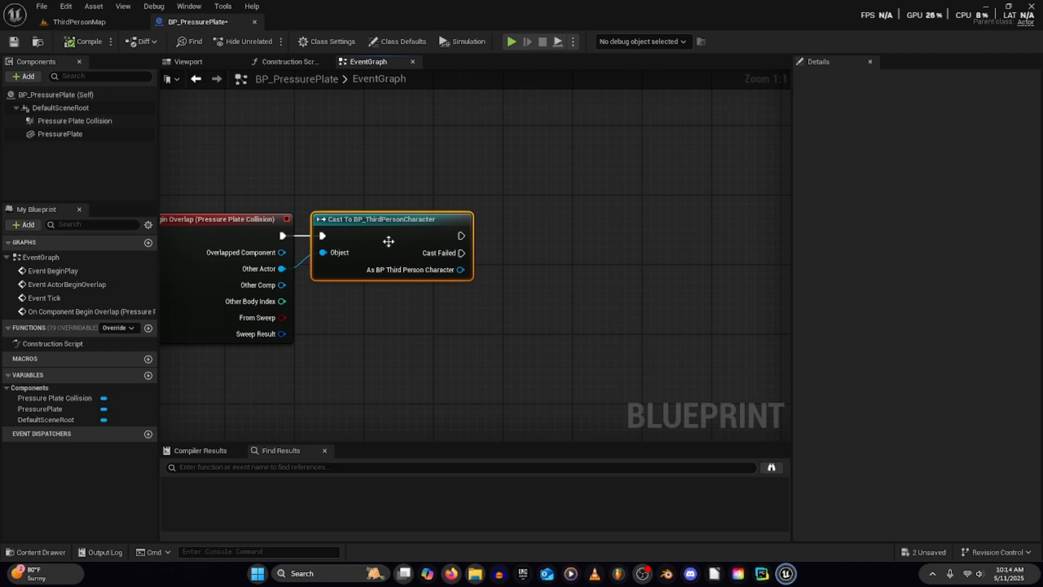
{"action": "left_click_drag", "start_coordinate": [48, 133], "coordinate": [506, 245]}
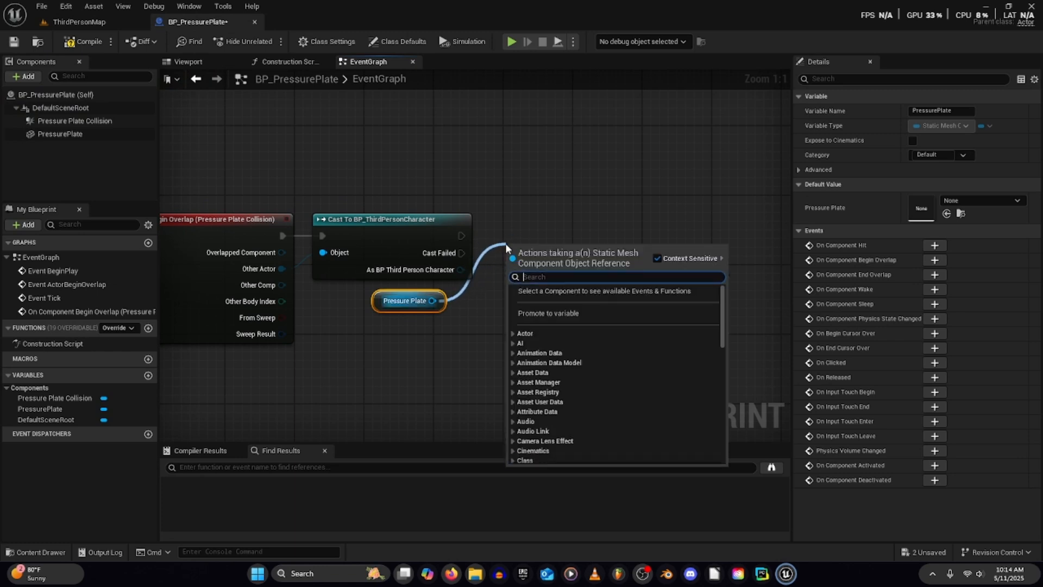
{"action": "type", "text": "Move co"}
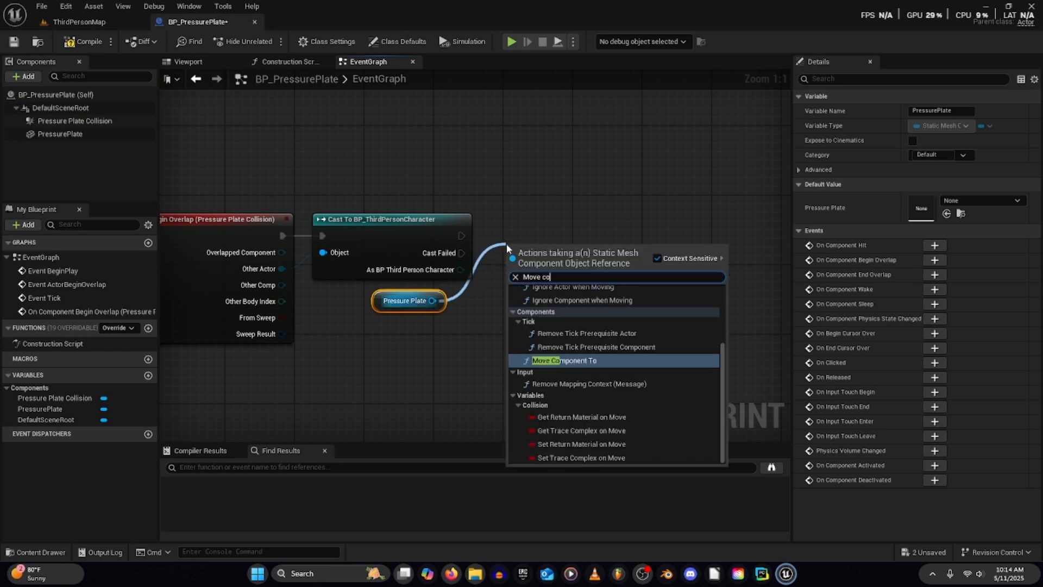
{"action": "type", "text": "mponent To"}
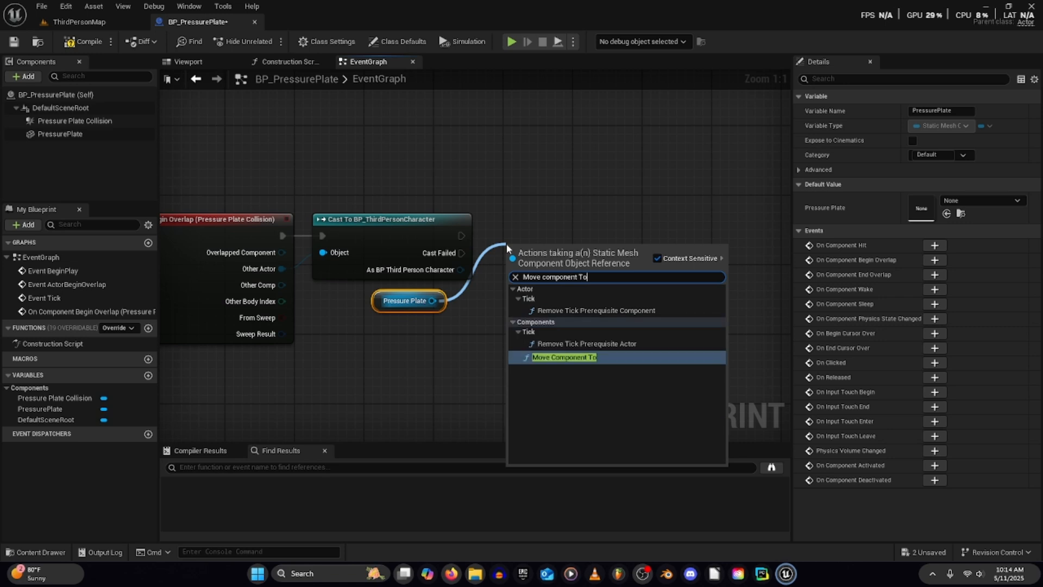
{"action": "key", "text": "Return"}
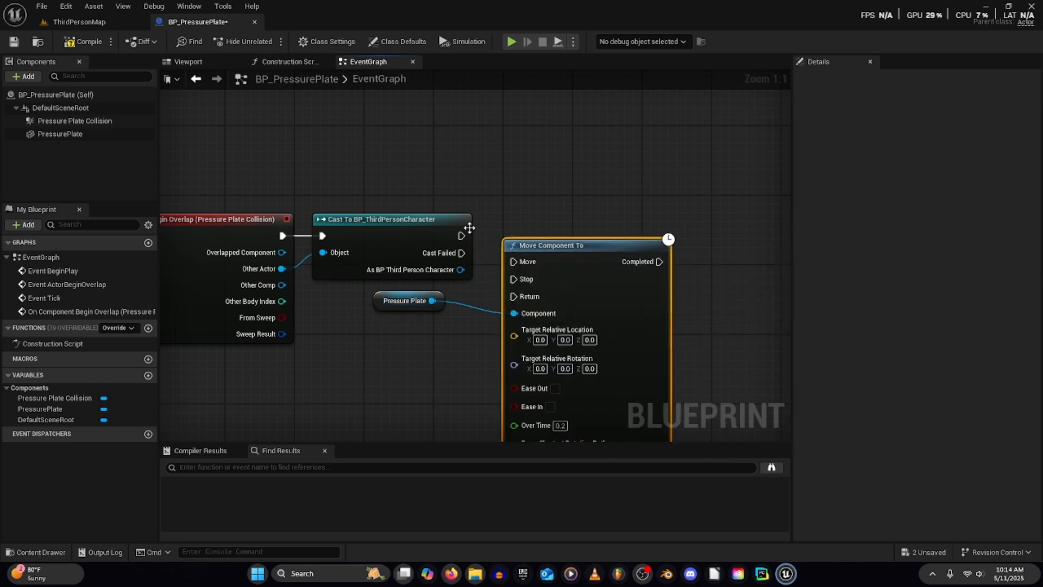
{"action": "left_click_drag", "start_coordinate": [461, 235], "coordinate": [525, 263]}
{"action": "left_click_drag", "start_coordinate": [559, 284], "coordinate": [553, 258]}
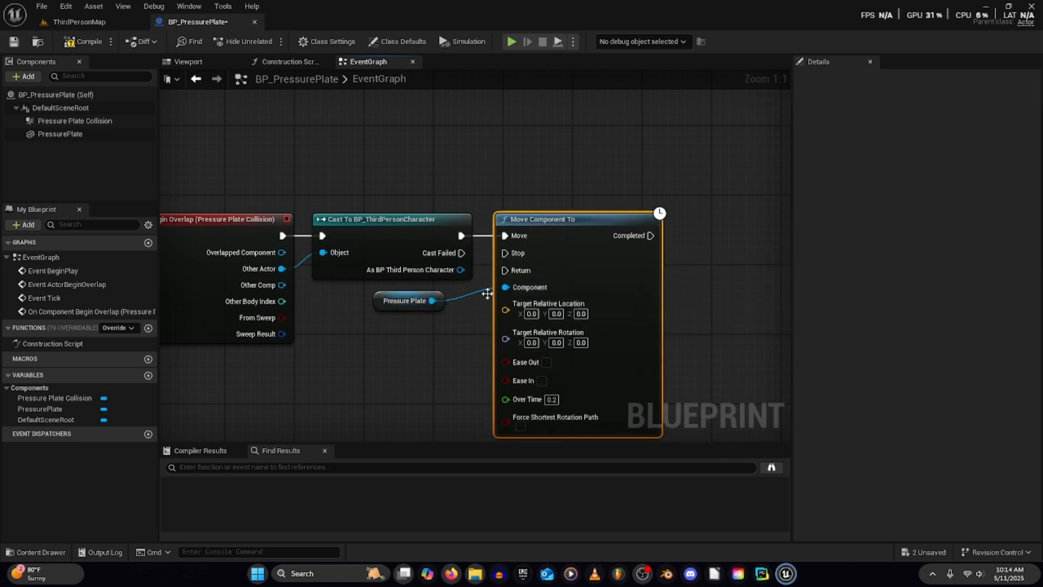
{"action": "left_click_drag", "start_coordinate": [381, 295], "coordinate": [407, 296]}
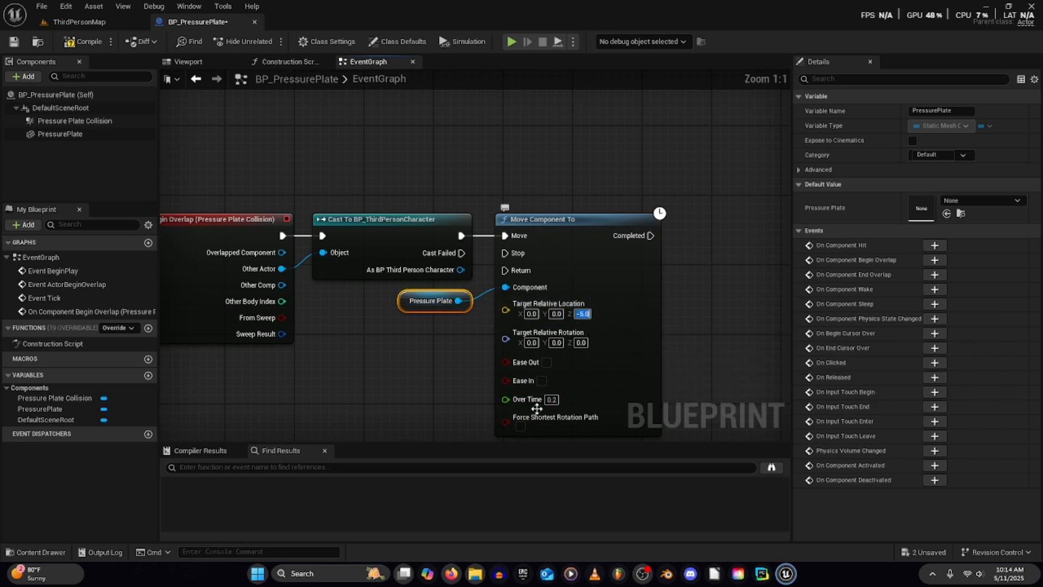
- Set the Move Component To node's target relative location Z to -5.0 and Over Time to 0.1, and save the Blueprint
{"action": "left_click", "coordinate": [551, 399]}
{"action": "type", "text": "0.1"}
{"action": "key", "text": "Return"}
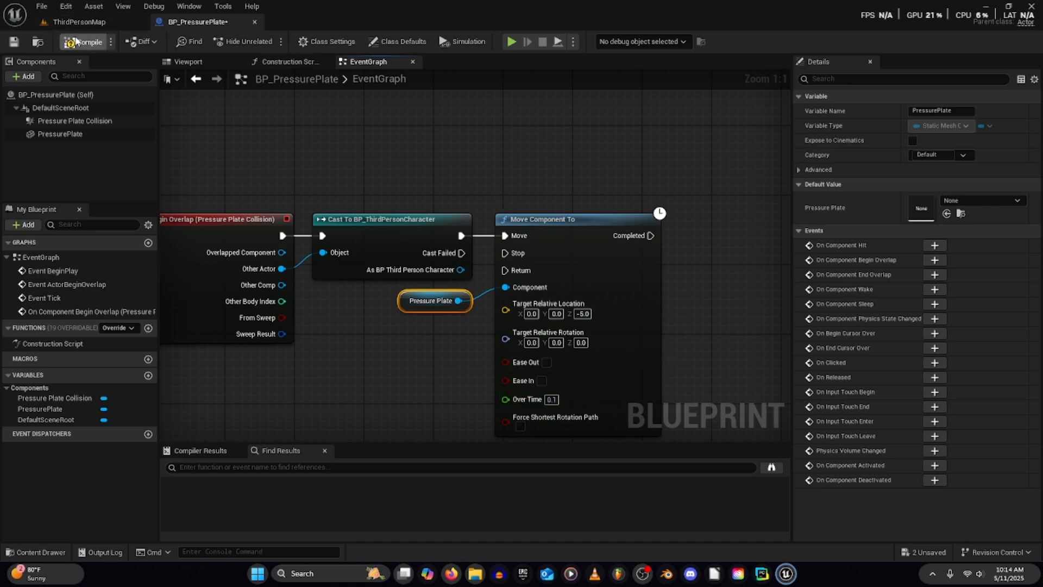
{"action": "left_click", "coordinate": [8, 42]}
- Playtest ThirdPersonMap by walking the character over the pressure plate to check how far it sinks, and stop the session
{"action": "left_click", "coordinate": [79, 22]}
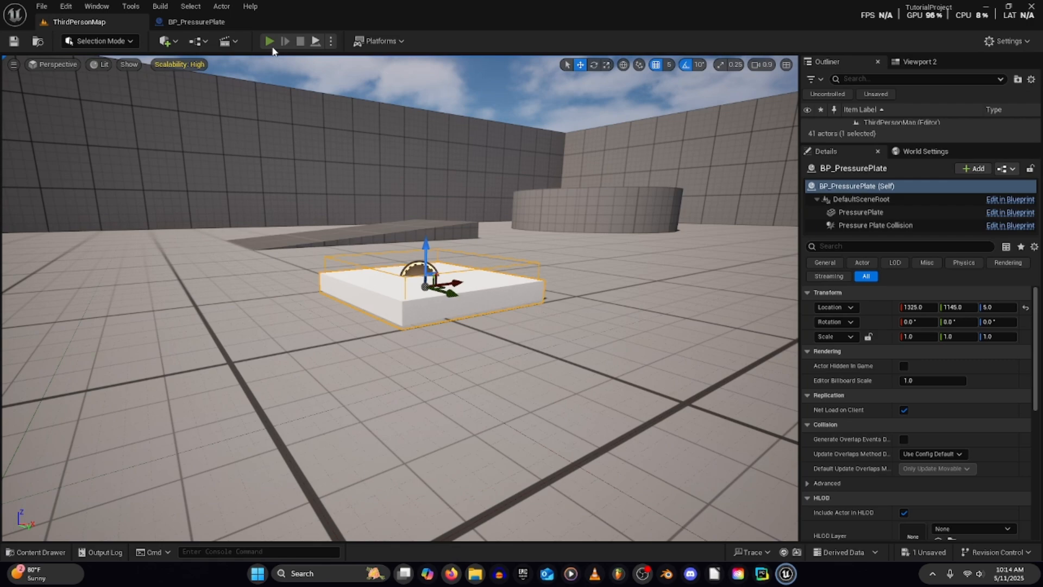
{"action": "left_click", "coordinate": [271, 44]}
{"action": "key", "text": "w"}
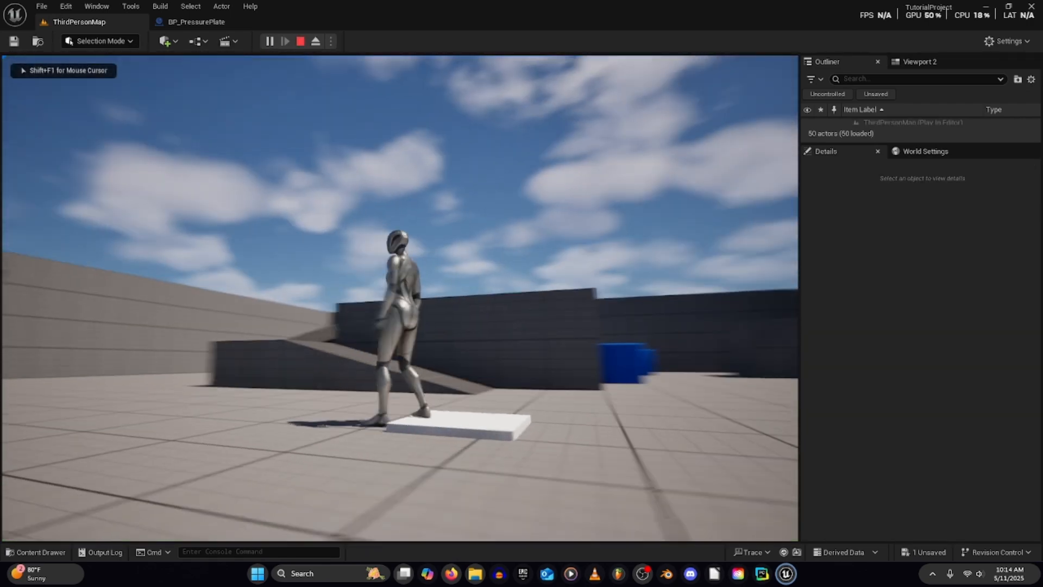
{"action": "key", "text": "a"}
{"action": "key", "text": "Escape"}
- Set the Move Component To node's target relative location Z to -8.0 and save BP_PressurePlate
{"action": "left_click", "coordinate": [212, 23]}
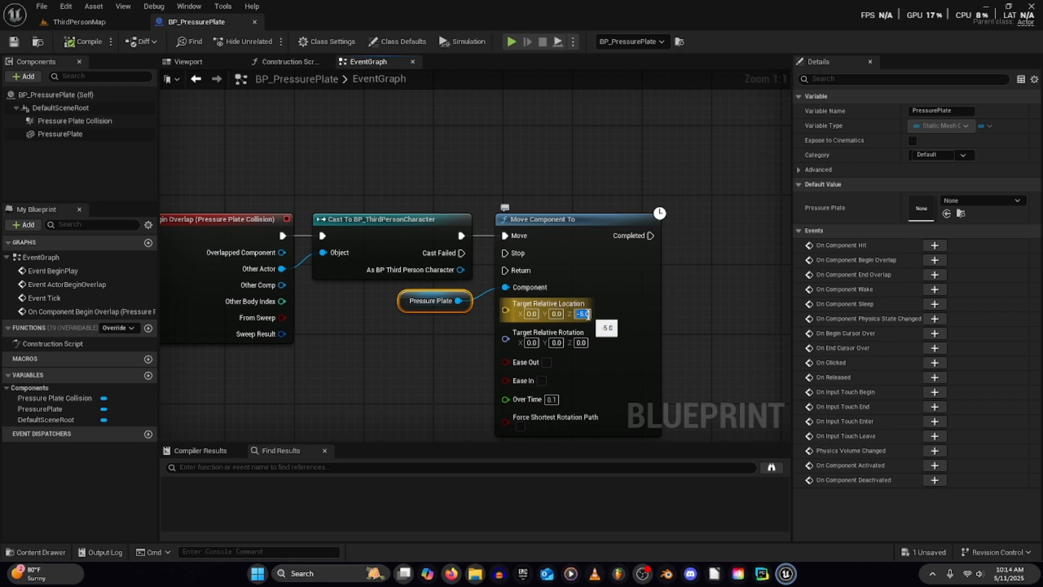
{"action": "type", "text": "-8"}
{"action": "key", "text": "Return"}
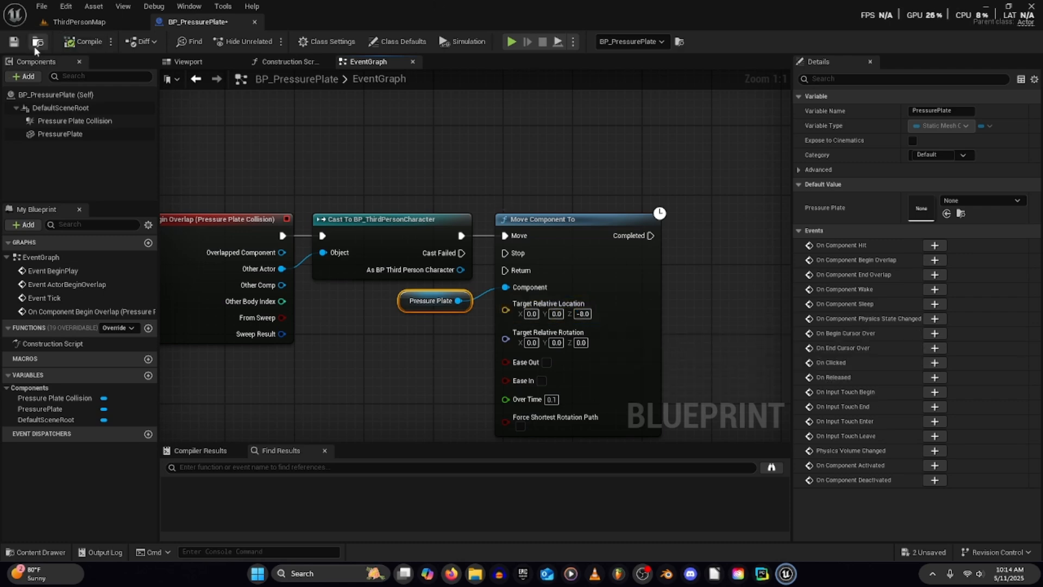
{"action": "left_click", "coordinate": [13, 42]}
- Playtest the deeper plate movement in ThirdPersonMap by running the character onto and off the plate, and stop the session
{"action": "left_click", "coordinate": [80, 22]}
{"action": "left_click", "coordinate": [268, 42]}
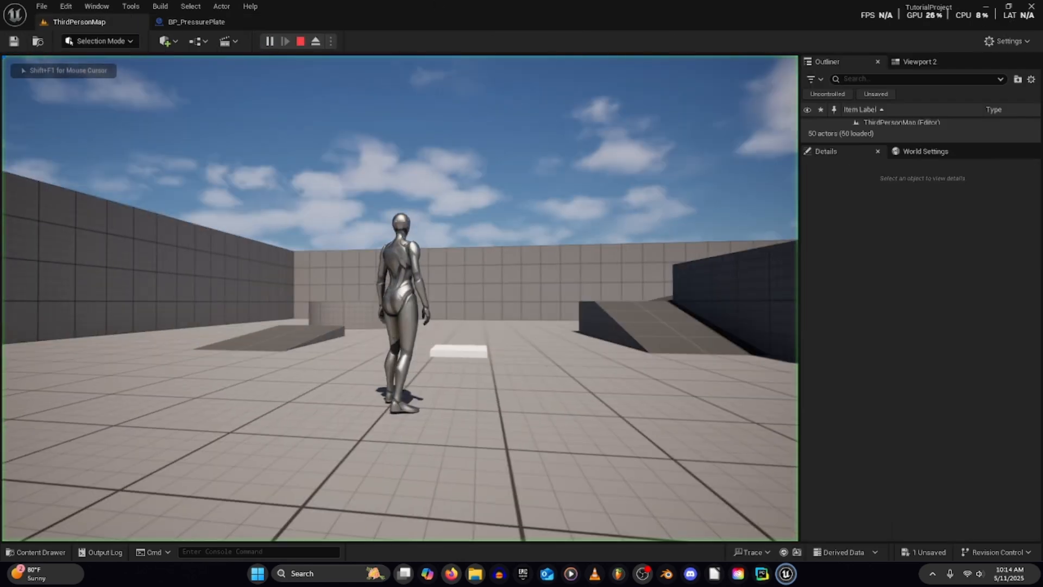
{"action": "key", "text": "w"}
{"action": "key", "text": "a"}
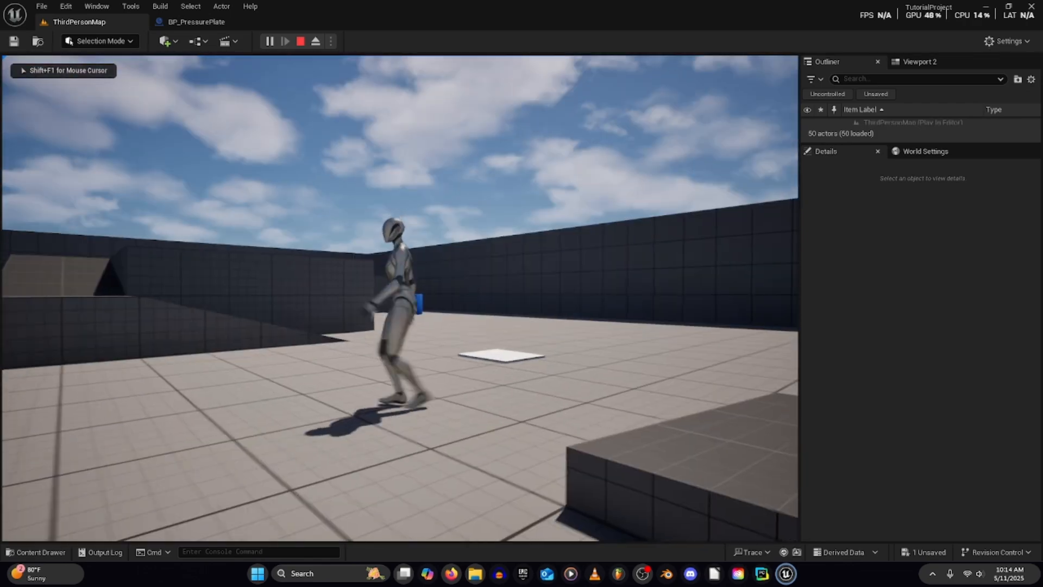
{"action": "key", "text": "w"}
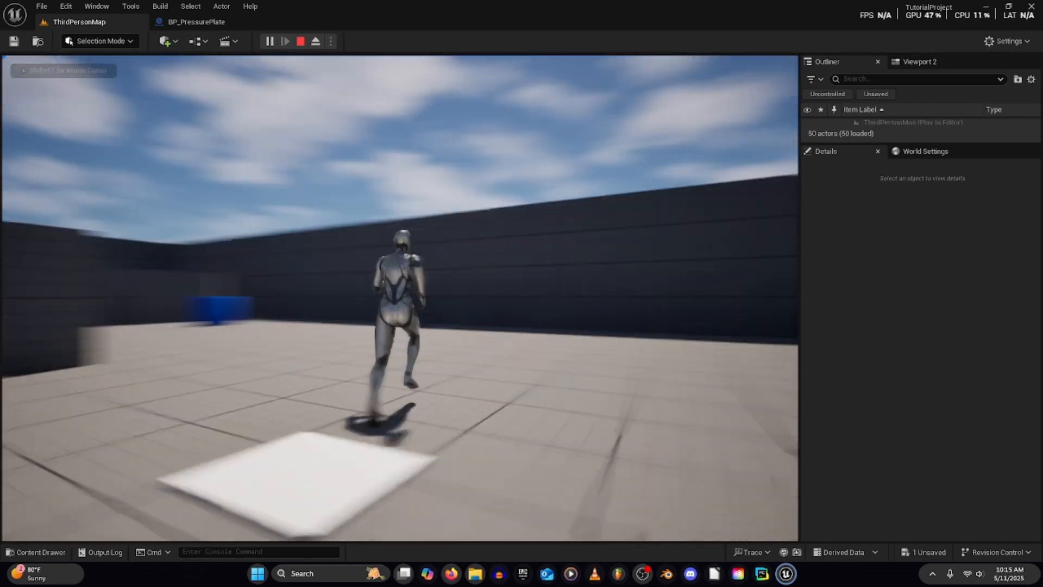
{"action": "key", "text": "w"}
{"action": "key", "text": "a"}
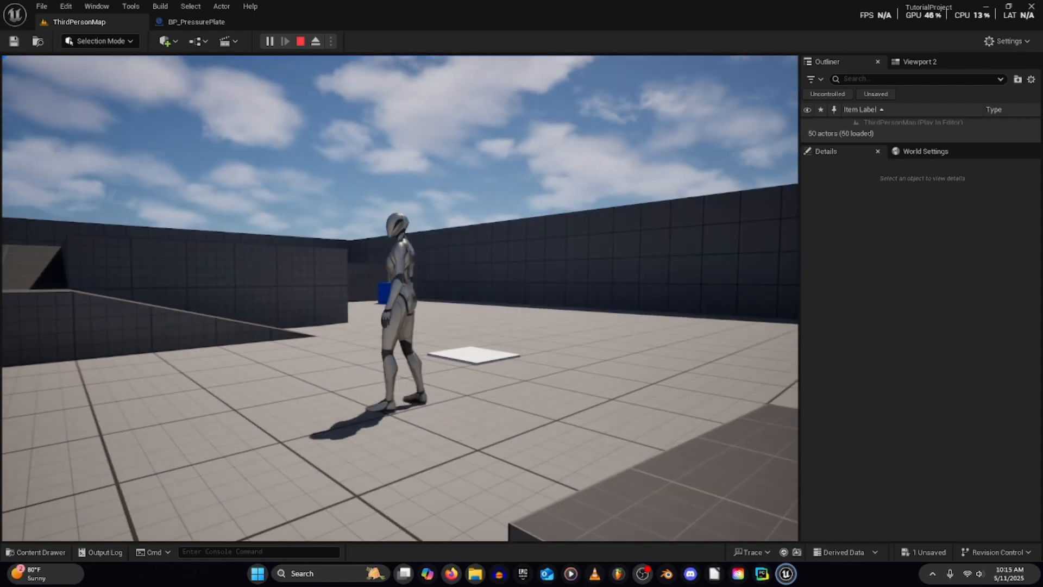
{"action": "key", "text": "Escape"}
- Add an On Component End Overlap event for the Pressure Plate Collision component in BP_PressurePlate
{"action": "left_click", "coordinate": [193, 22]}
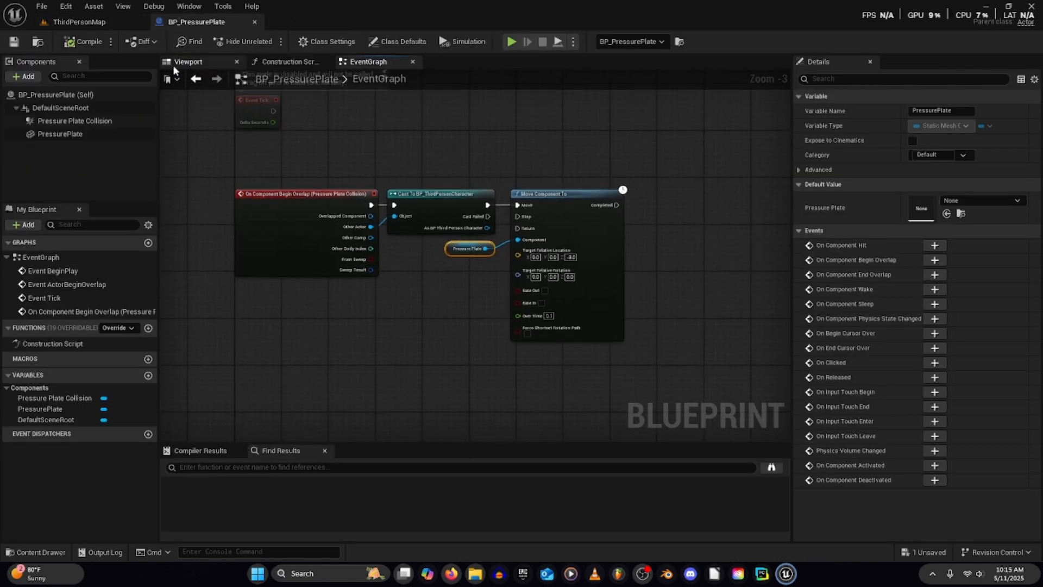
{"action": "left_click", "coordinate": [61, 134]}
{"action": "scroll", "coordinate": [944, 437], "scroll_direction": "down", "scroll_amount": 10}
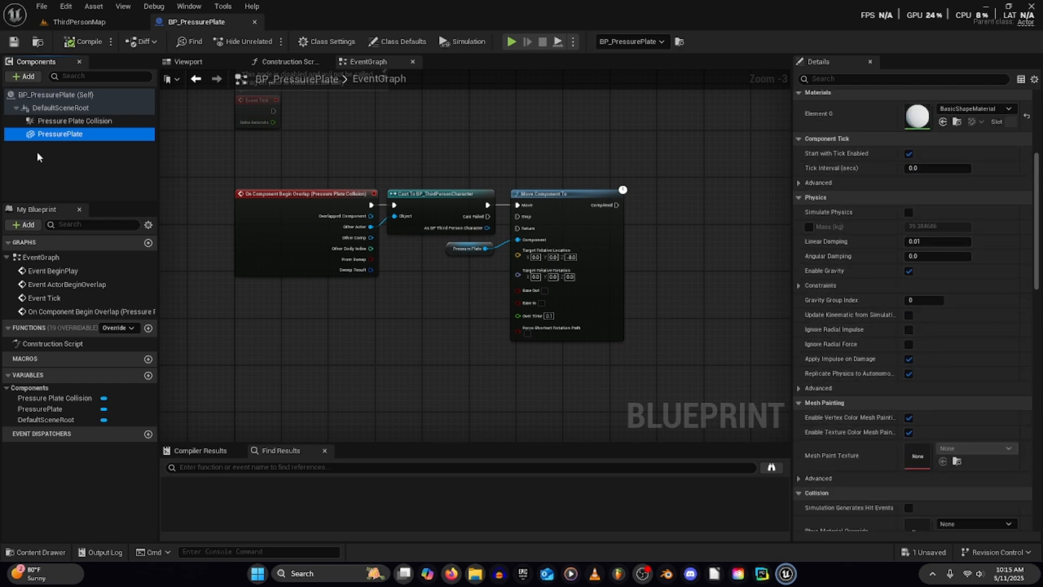
{"action": "left_click", "coordinate": [74, 121]}
{"action": "scroll", "coordinate": [893, 399], "scroll_direction": "down", "scroll_amount": 8}
{"action": "scroll", "coordinate": [900, 412], "scroll_direction": "down", "scroll_amount": 8}
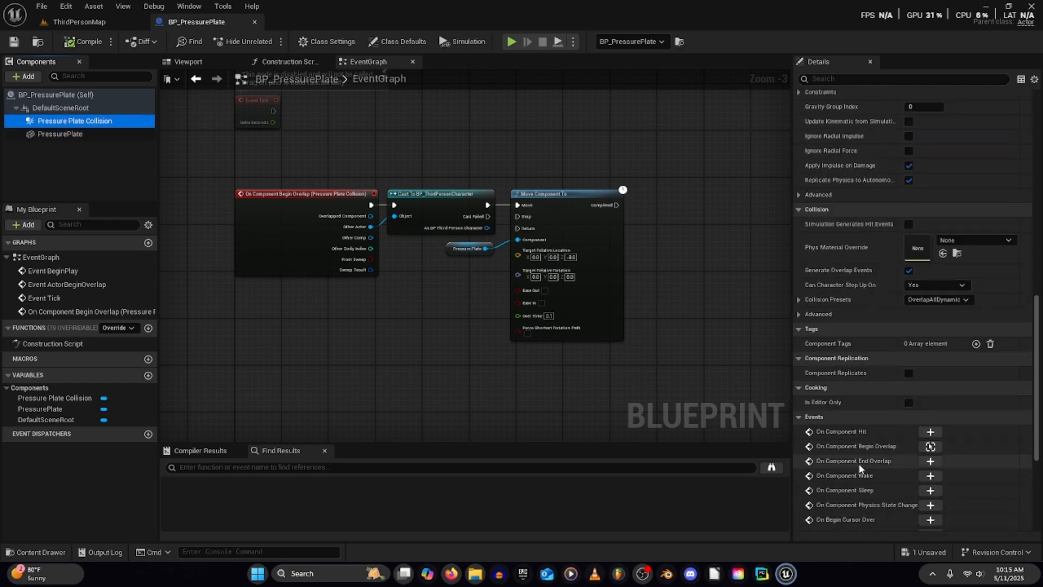
{"action": "left_click", "coordinate": [930, 461]}
- Copy the Cast To BP_ThirdPersonCharacter node beside the End Overlap event and connect its execution and Object inputs to the event and Other Actor
{"action": "left_click_drag", "start_coordinate": [501, 165], "coordinate": [493, 106]}
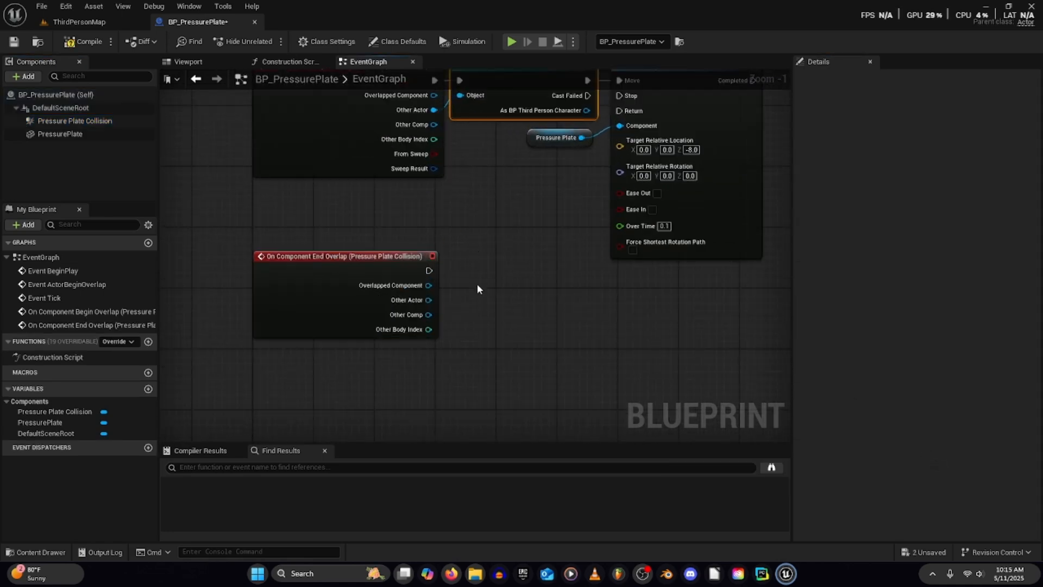
{"action": "key", "text": "ctrl+v"}
{"action": "left_click_drag", "start_coordinate": [482, 286], "coordinate": [428, 271]}
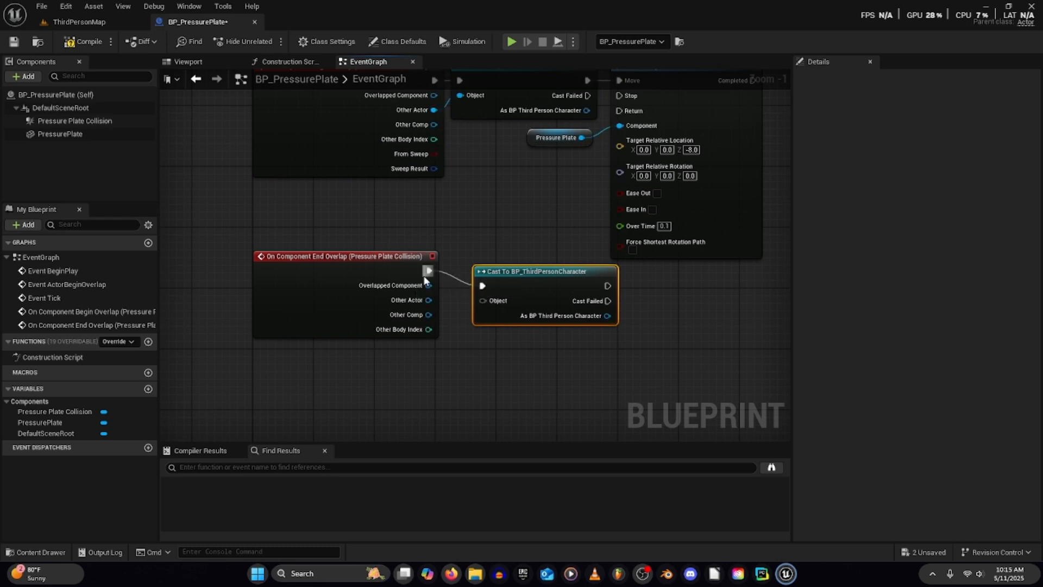
{"action": "left_click_drag", "start_coordinate": [536, 284], "coordinate": [429, 301]}
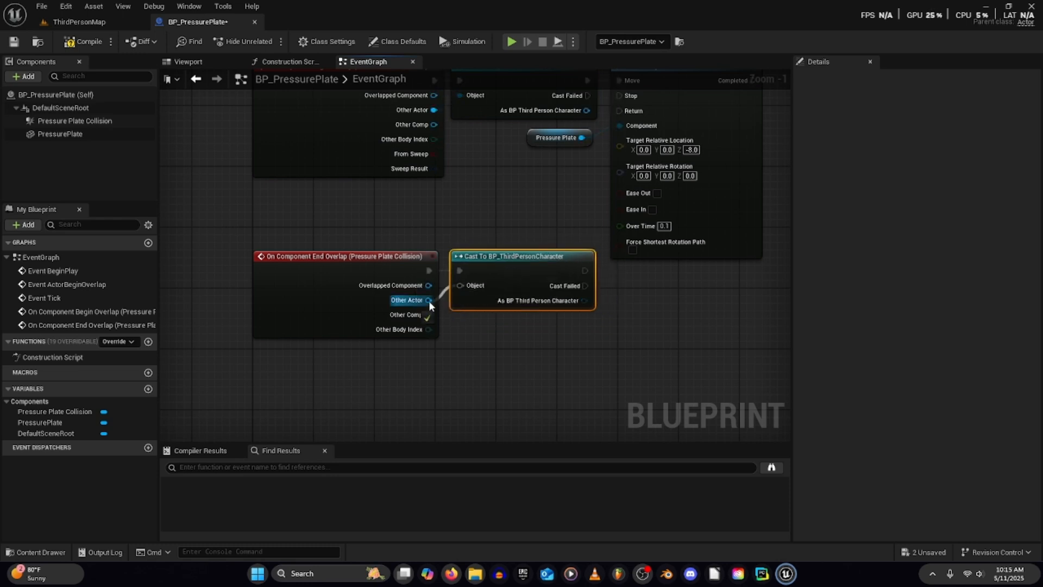
{"action": "right_click_drag", "start_coordinate": [567, 303], "coordinate": [534, 334]}
{"action": "left_click_drag", "start_coordinate": [489, 373], "coordinate": [330, 317]}
{"action": "right_click_drag", "start_coordinate": [563, 326], "coordinate": [482, 299]}
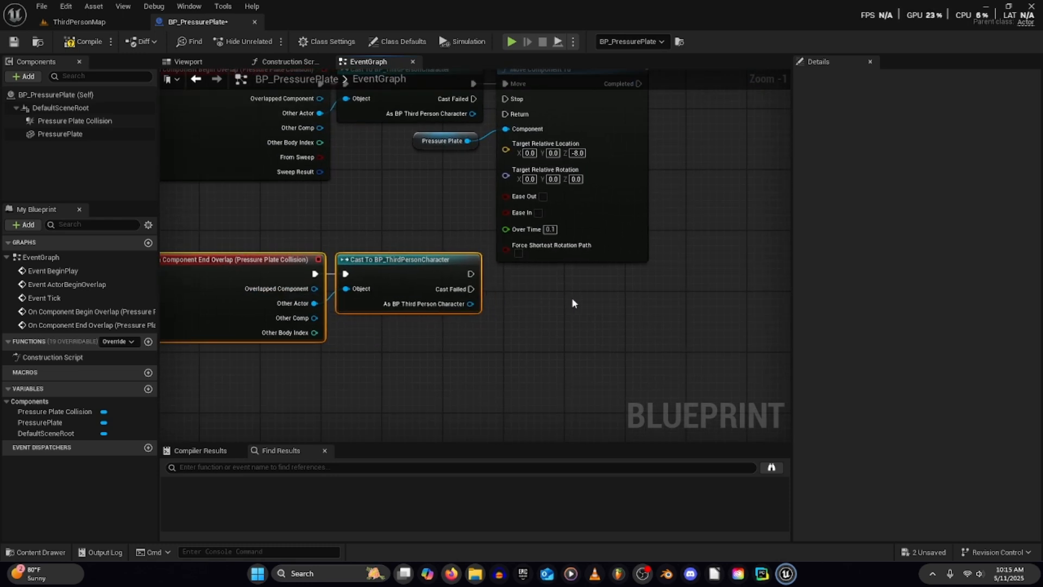
- Duplicate the Pressure Plate reference and Move Component To node beside the End Overlap cast, and connect the cast to Move
{"action": "left_click_drag", "start_coordinate": [433, 162], "coordinate": [556, 141]}
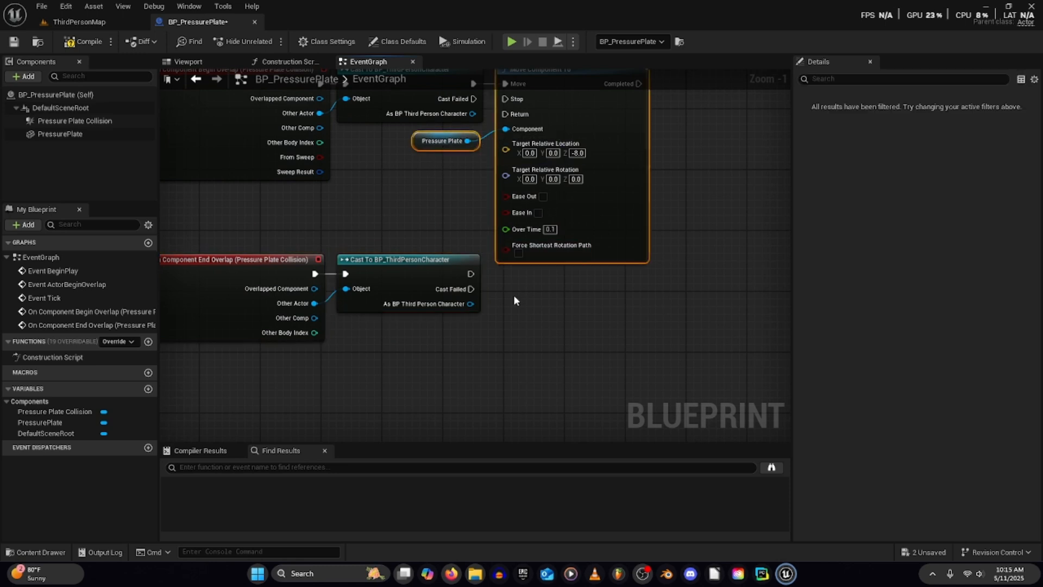
{"action": "key", "text": "ctrl+c"}
{"action": "key", "text": "ctrl+v"}
{"action": "left_click_drag", "start_coordinate": [635, 255], "coordinate": [569, 273]}
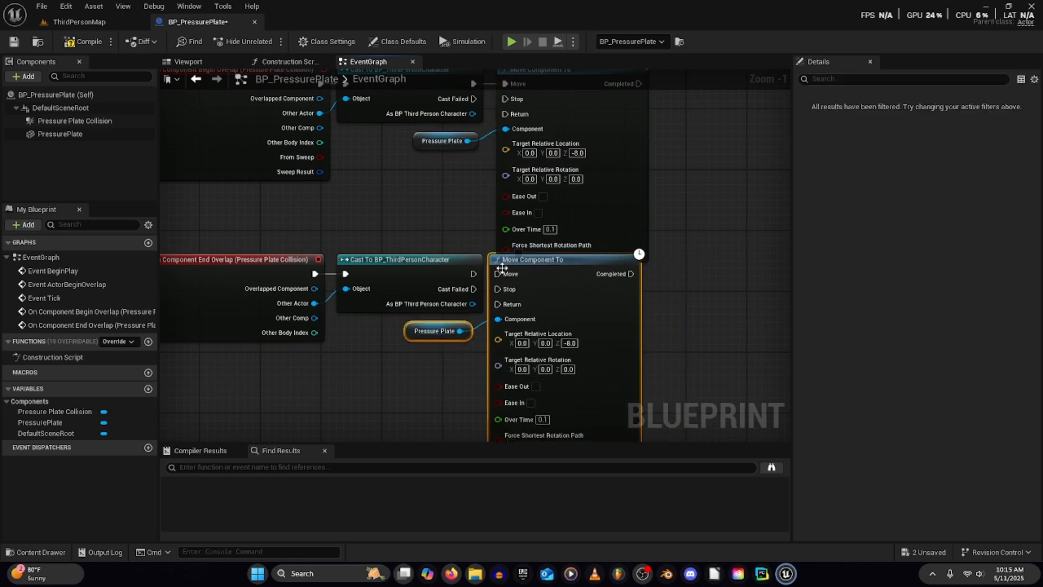
{"action": "left_click_drag", "start_coordinate": [501, 267], "coordinate": [473, 274]}
- Set the End Overlap Move Component To node's target relative location Z to 8.0
{"action": "left_click", "coordinate": [577, 343]}
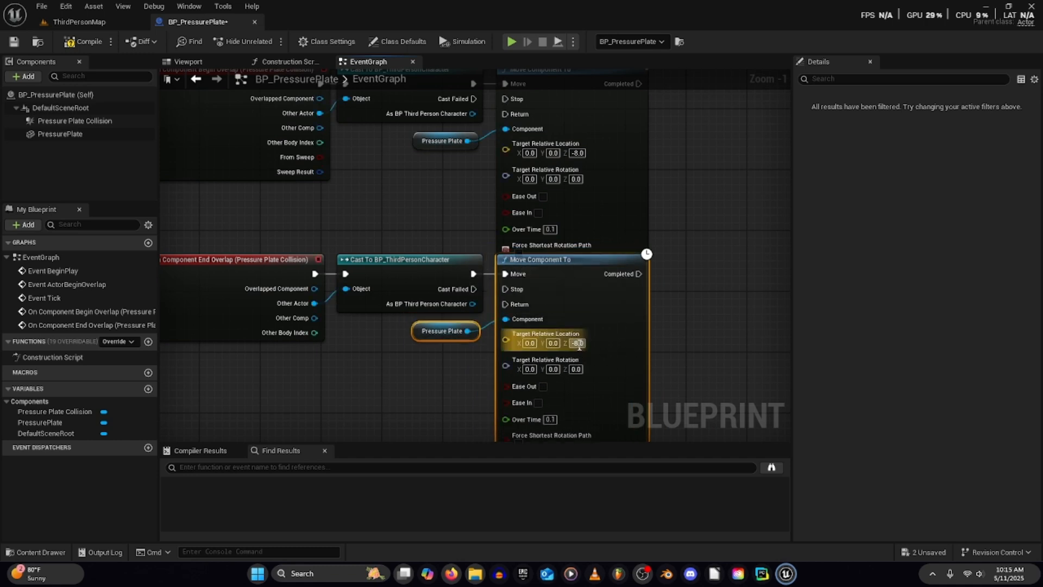
{"action": "type", "text": "9"}
{"action": "key", "text": "BackSpace"}
{"action": "type", "text": "8.0"}
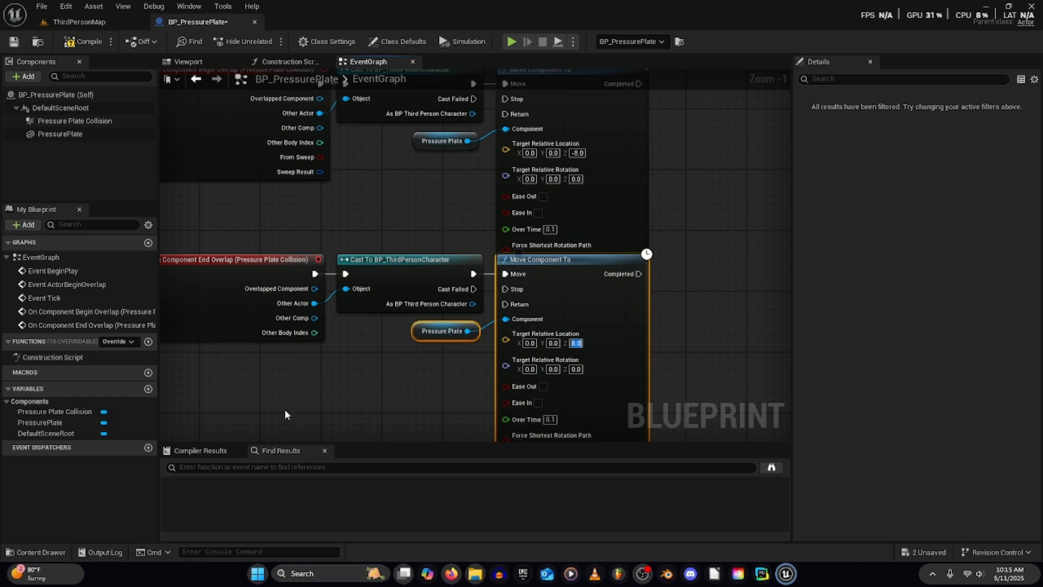
- Shift the whole End Overlap node chain down clear of the Begin Overlap chain, and compile and save BP_PressurePlate
{"action": "left_click_drag", "start_coordinate": [290, 405], "coordinate": [522, 321]}
{"action": "left_click_drag", "start_coordinate": [523, 321], "coordinate": [527, 320]}
{"action": "left_click_drag", "start_coordinate": [305, 384], "coordinate": [576, 299]}
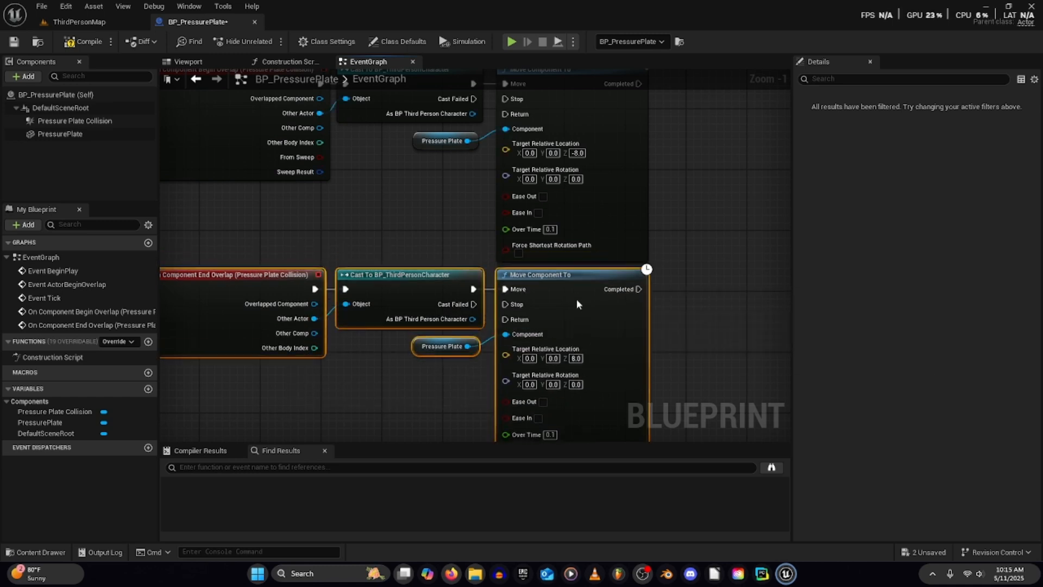
{"action": "left_click", "coordinate": [328, 215]}
{"action": "scroll", "coordinate": [328, 215], "scroll_direction": "down", "scroll_amount": 2}
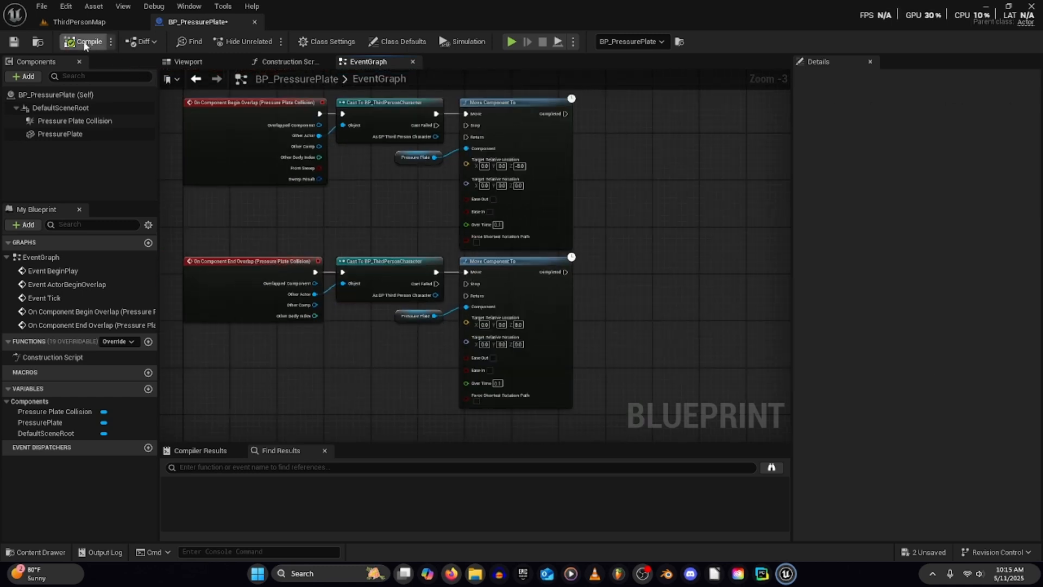
{"action": "left_click", "coordinate": [13, 41]}
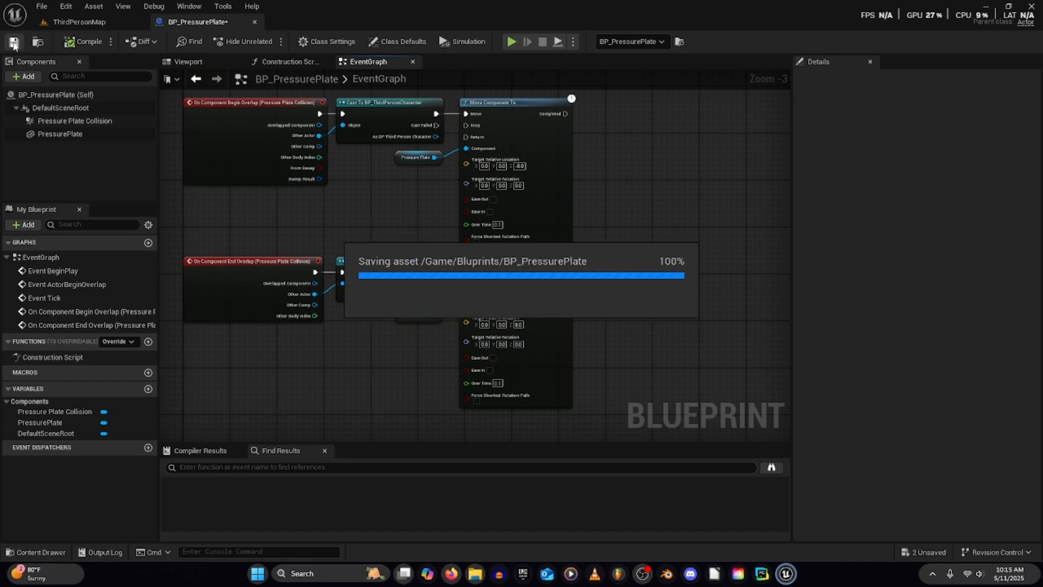
{"action": "left_click", "coordinate": [76, 22]}
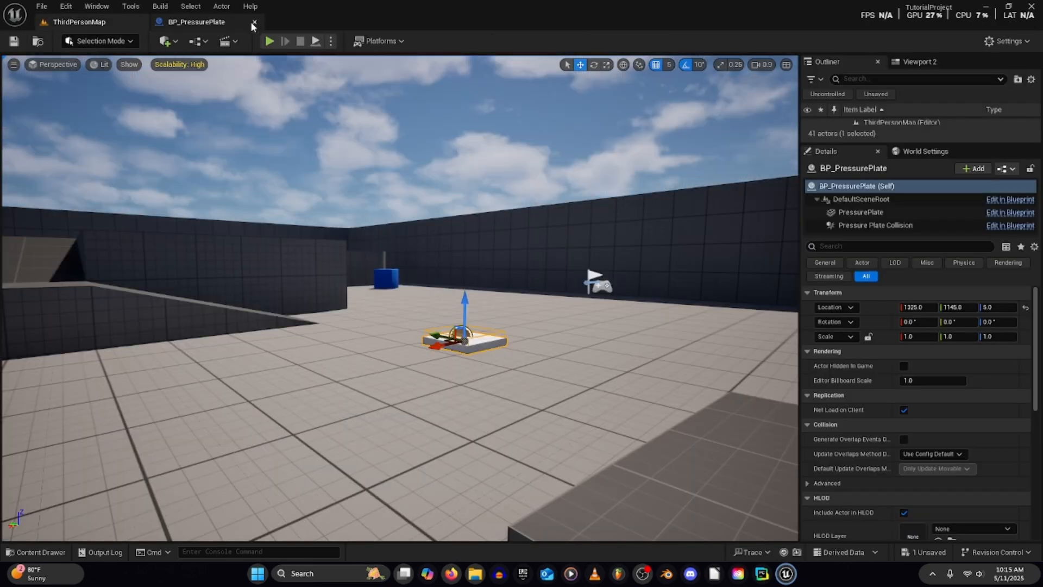
{"action": "left_click", "coordinate": [221, 21]}
{"action": "scroll", "coordinate": [531, 319], "scroll_direction": "up", "scroll_amount": 1}
{"action": "right_click_drag", "start_coordinate": [630, 324], "coordinate": [686, 324]}
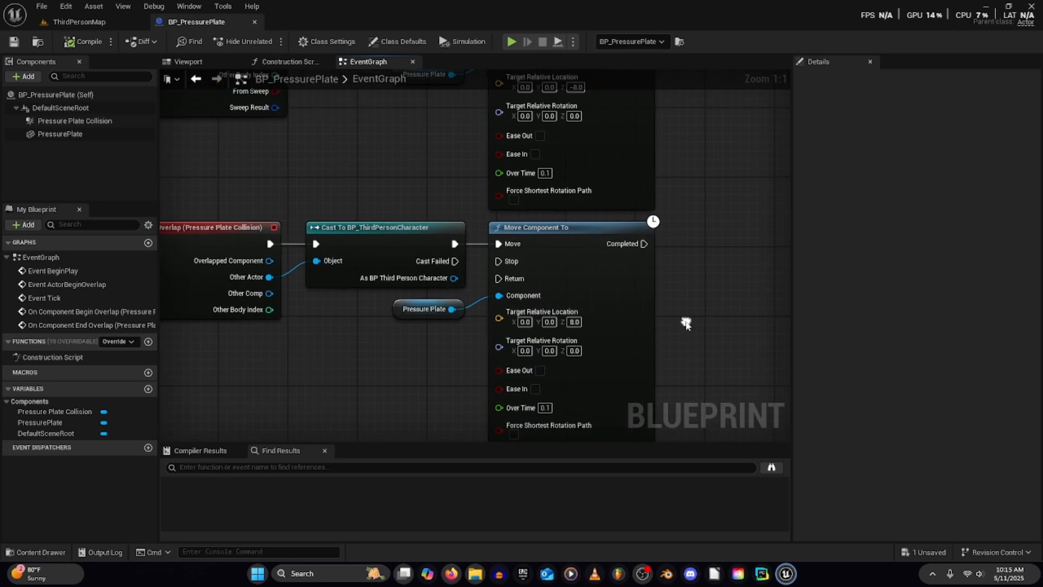
- Play-test ThirdPersonMap by running the character over and off the pressure plate, and stop the session
{"action": "left_click", "coordinate": [93, 26]}
{"action": "left_click", "coordinate": [269, 41]}
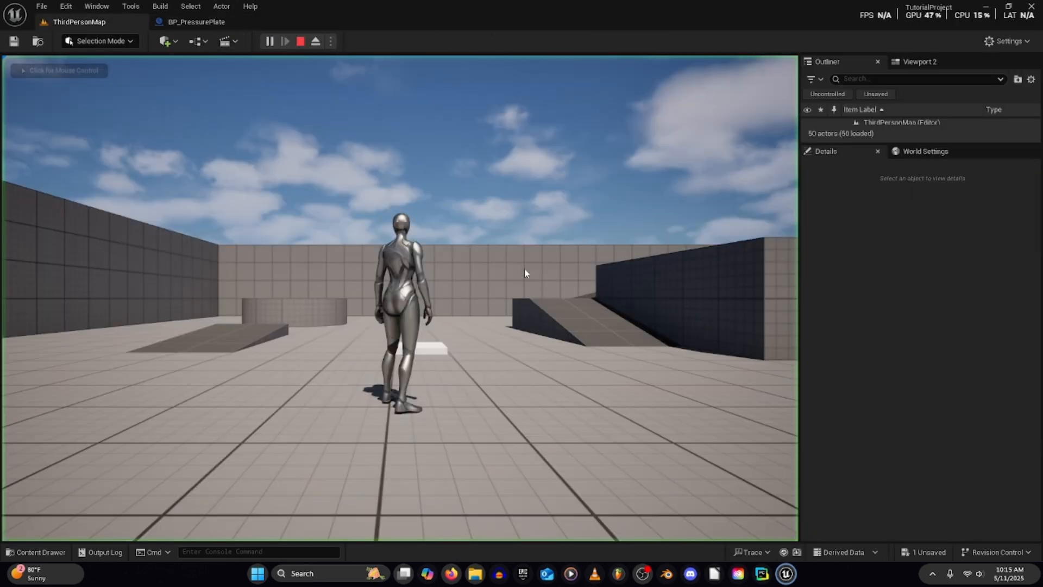
{"action": "key", "text": "w"}
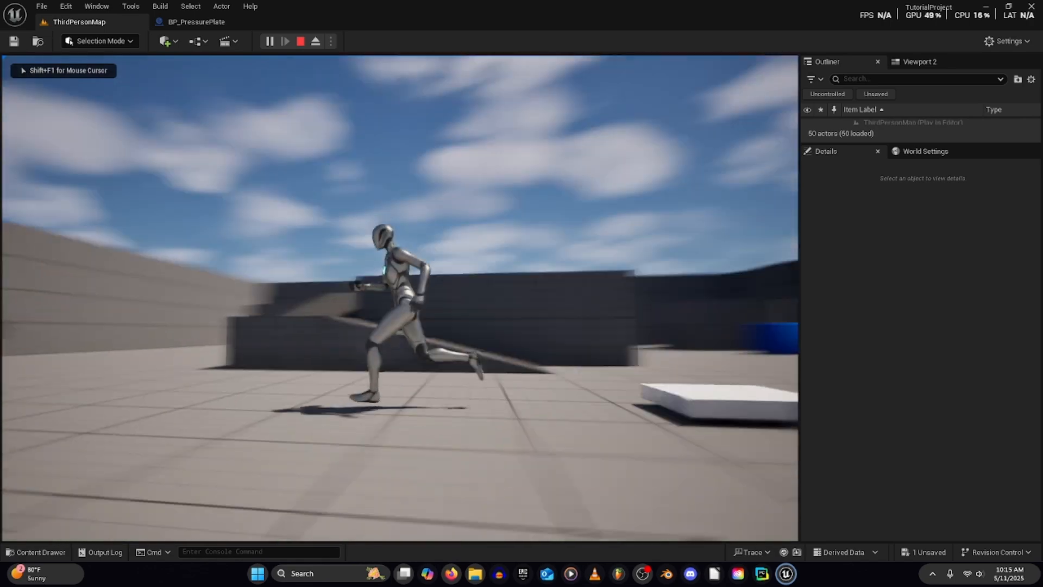
{"action": "key", "text": "w"}
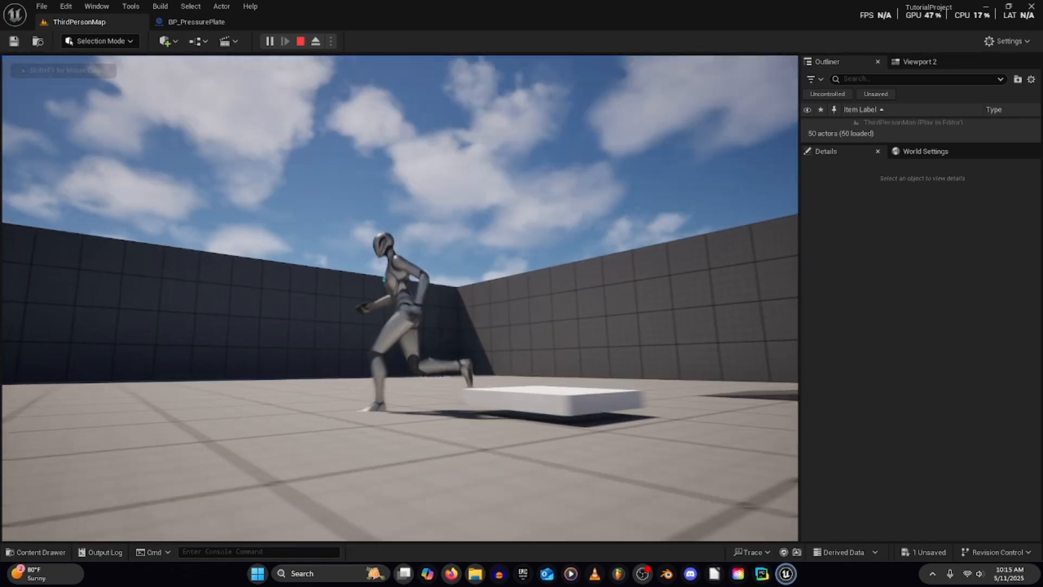
{"action": "key", "text": "Escape"}
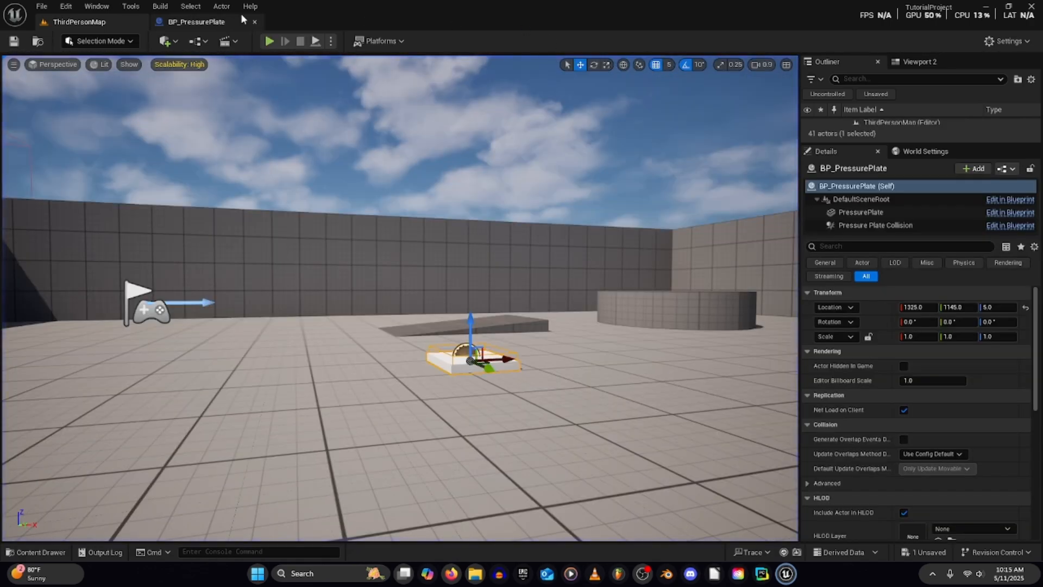
- Set the End Overlap Move Component To node's target relative location Z to 0 and save BP_PressurePlate
{"action": "left_click", "coordinate": [196, 21]}
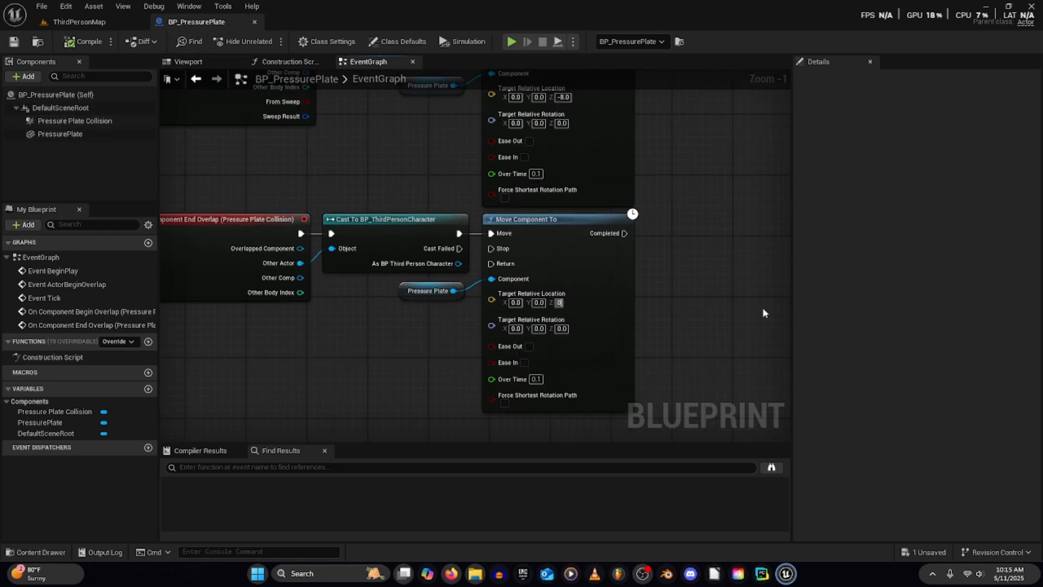
{"action": "left_click", "coordinate": [14, 42]}
- Play-test ThirdPersonMap again, running the character on and off the pressure plate several times, and stop the session
{"action": "left_click", "coordinate": [119, 24]}
{"action": "left_click", "coordinate": [269, 41]}
{"action": "key", "text": "w"}
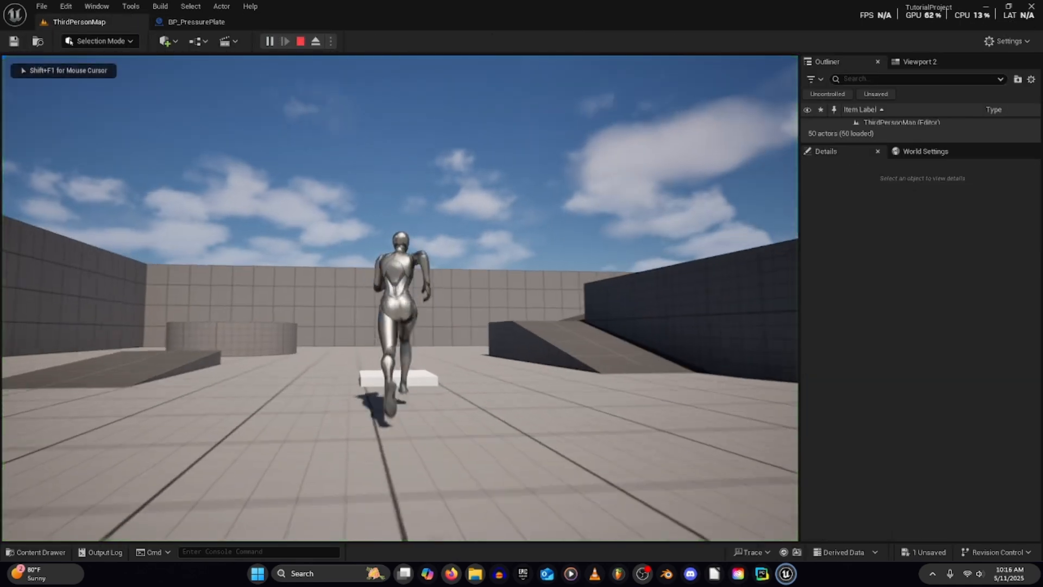
{"action": "key", "text": "a"}
{"action": "key", "text": "w"}
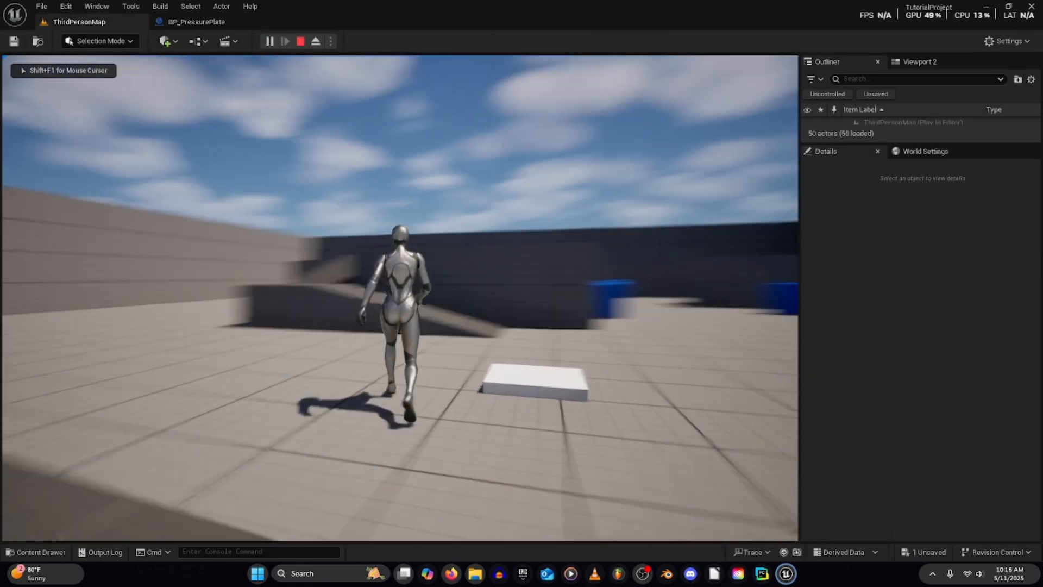
{"action": "key", "text": "w"}
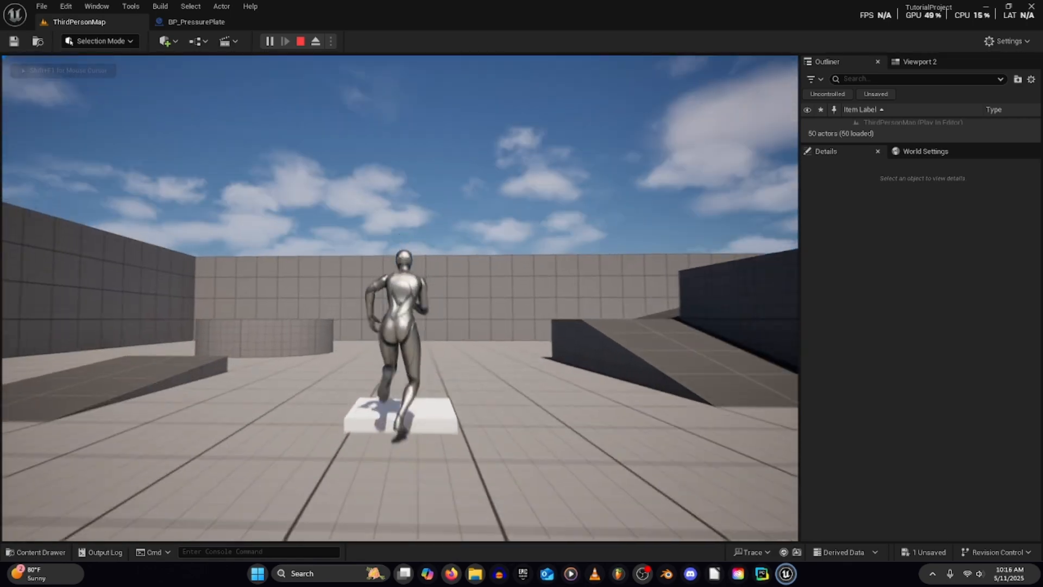
{"action": "key", "text": "w"}
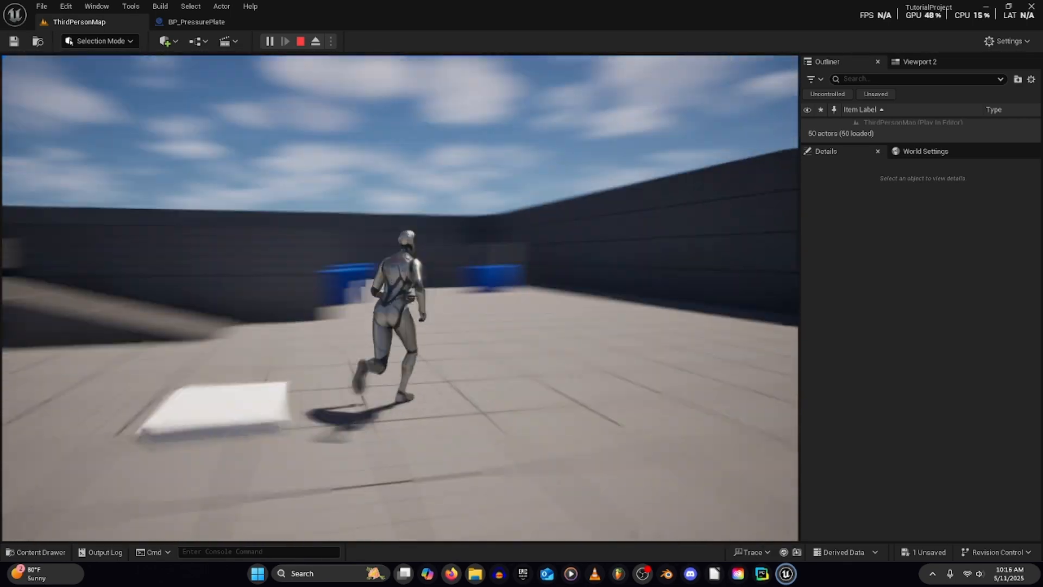
{"action": "key", "text": "w"}
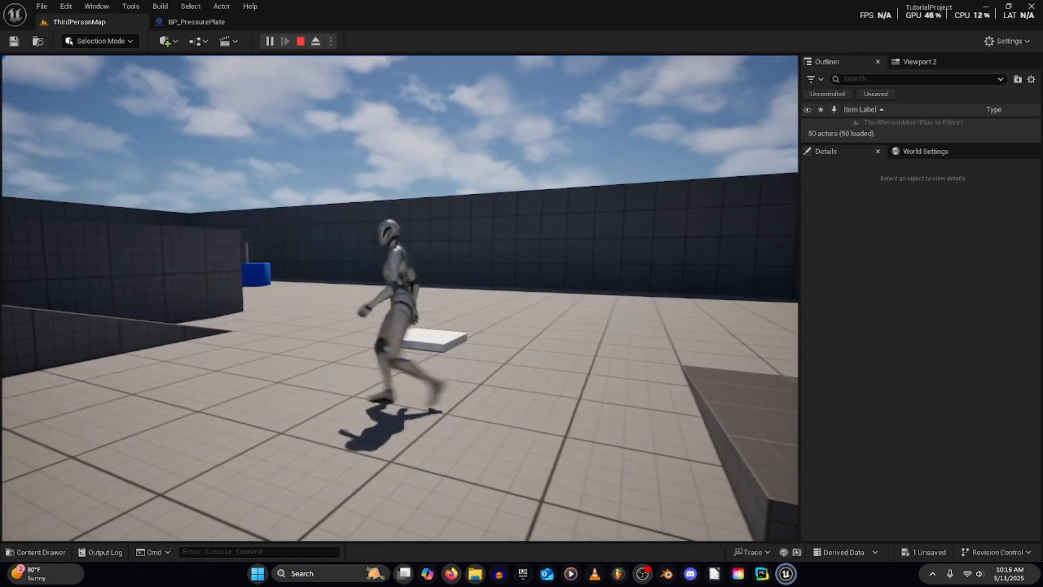
{"action": "key", "text": "w"}
{"action": "key", "text": "w"}
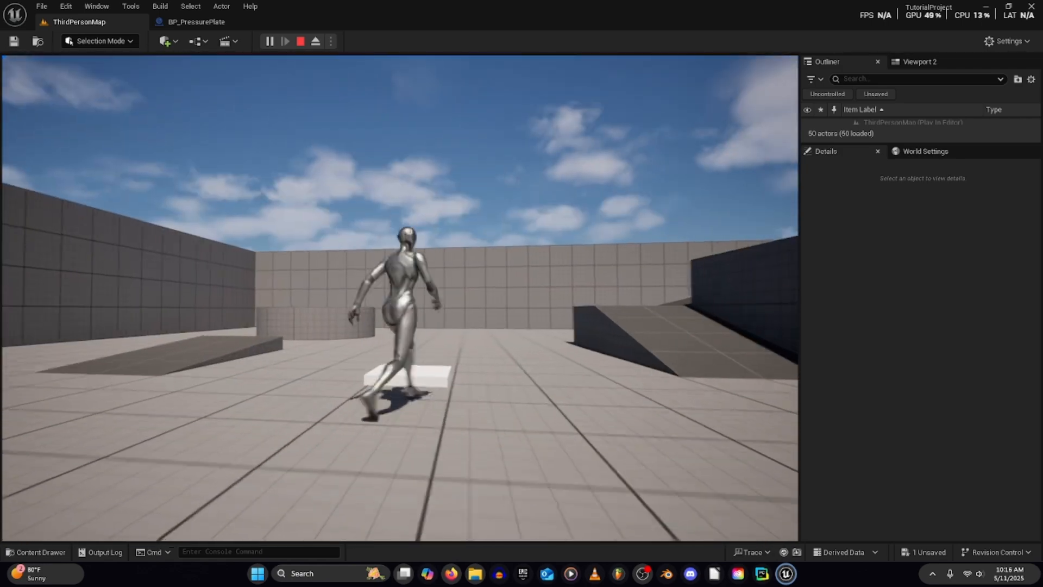
{"action": "key", "text": "Escape"}
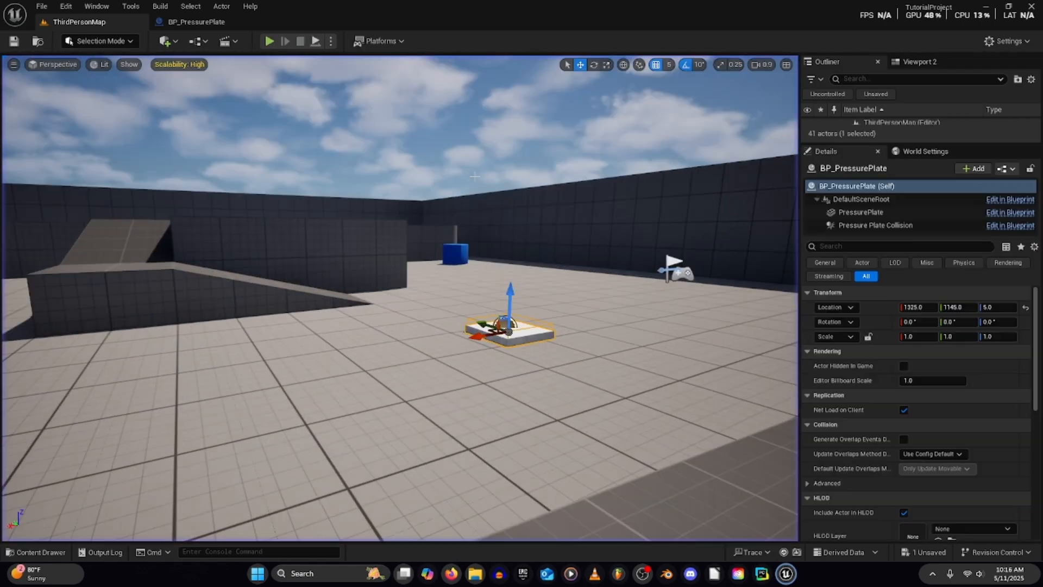
- Create an Actor Blueprint class named BP_Door in the Bluprints folder, open it and save it
{"action": "right_click_drag", "start_coordinate": [401, 298], "coordinate": [432, 394]}
{"action": "right_click_drag", "start_coordinate": [332, 379], "coordinate": [244, 356]}
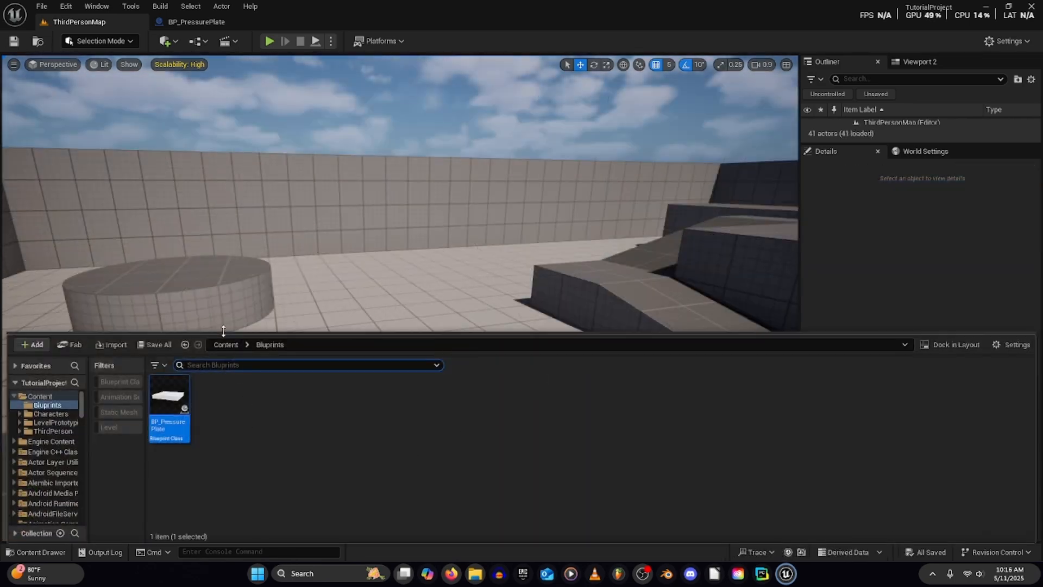
{"action": "left_click", "coordinate": [223, 345]}
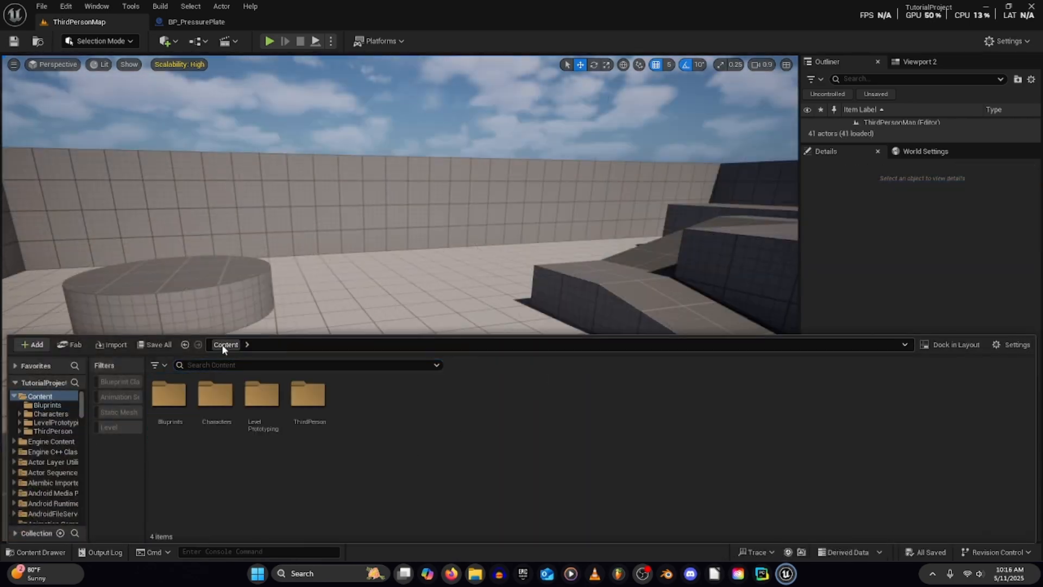
{"action": "double_click", "coordinate": [169, 397]}
{"action": "right_click", "coordinate": [244, 427]}
{"action": "left_click", "coordinate": [304, 303]}
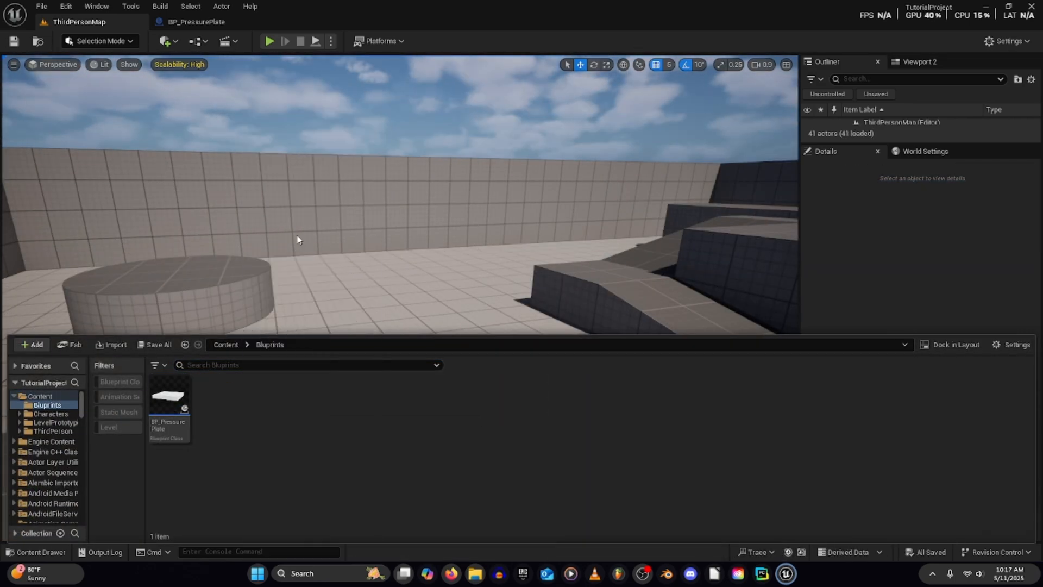
{"action": "left_click", "coordinate": [411, 207]}
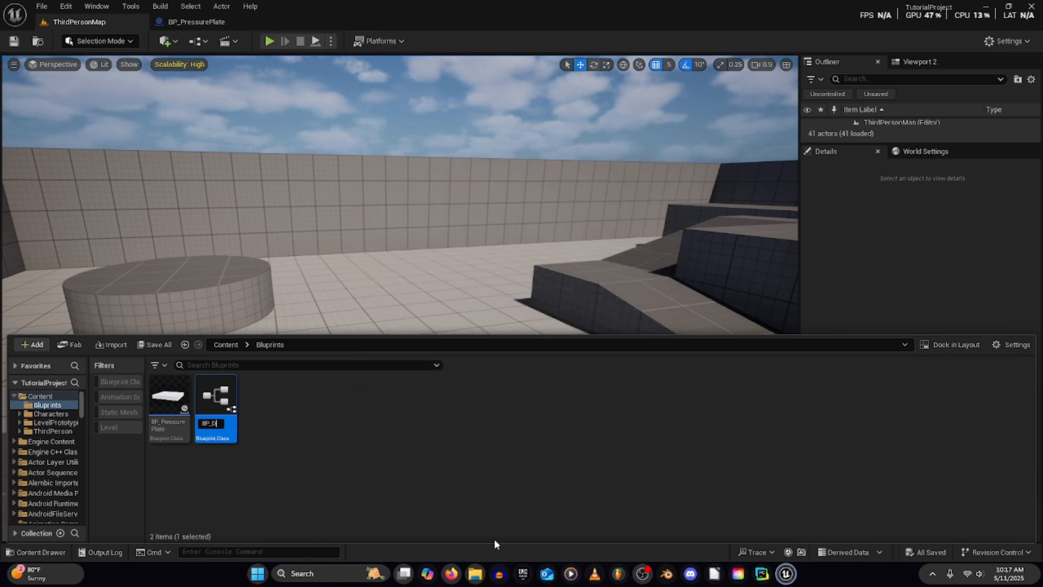
{"action": "key", "text": "Return"}
{"action": "key", "text": "Return"}
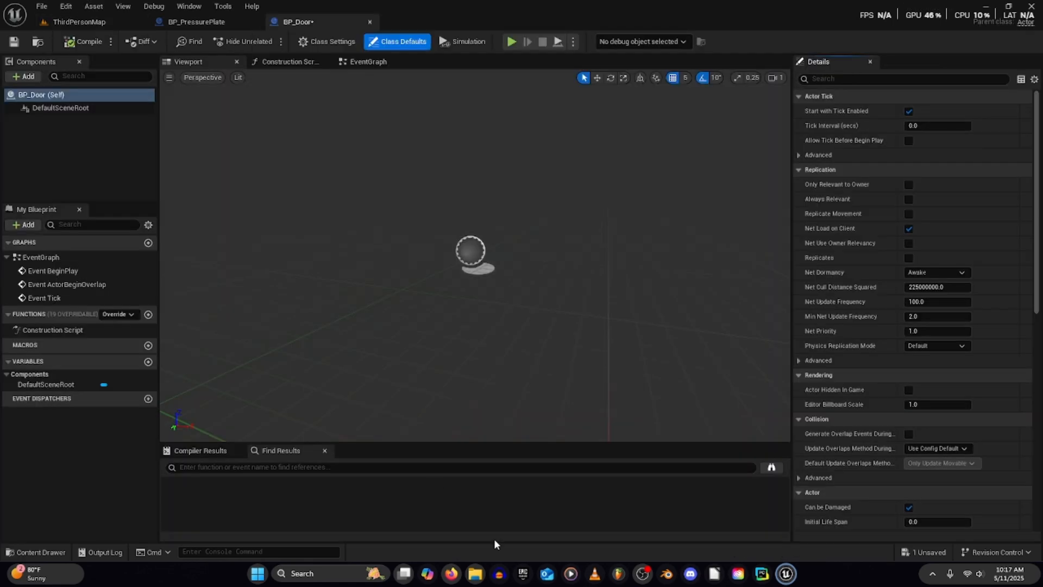
{"action": "right_click_drag", "start_coordinate": [434, 233], "coordinate": [461, 244]}
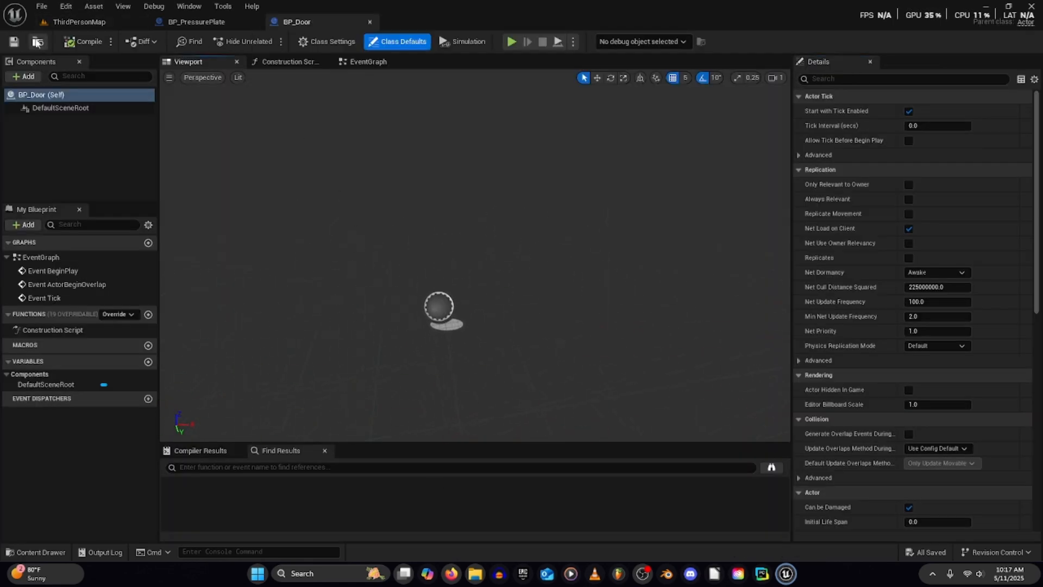
{"action": "left_click", "coordinate": [25, 77]}
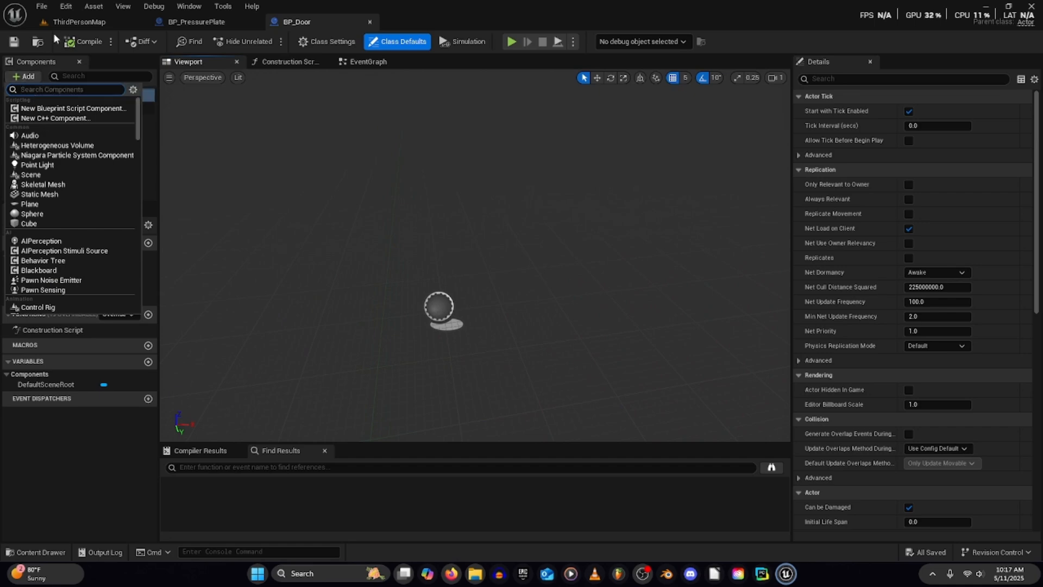
- Place a geometry Box brush on the floor of ThirdPersonMap just beyond the pressure plate
{"action": "left_click", "coordinate": [82, 21]}
{"action": "key", "text": "s"}
{"action": "right_click_drag", "start_coordinate": [314, 194], "coordinate": [351, 218]}
{"action": "left_click", "coordinate": [164, 41]}
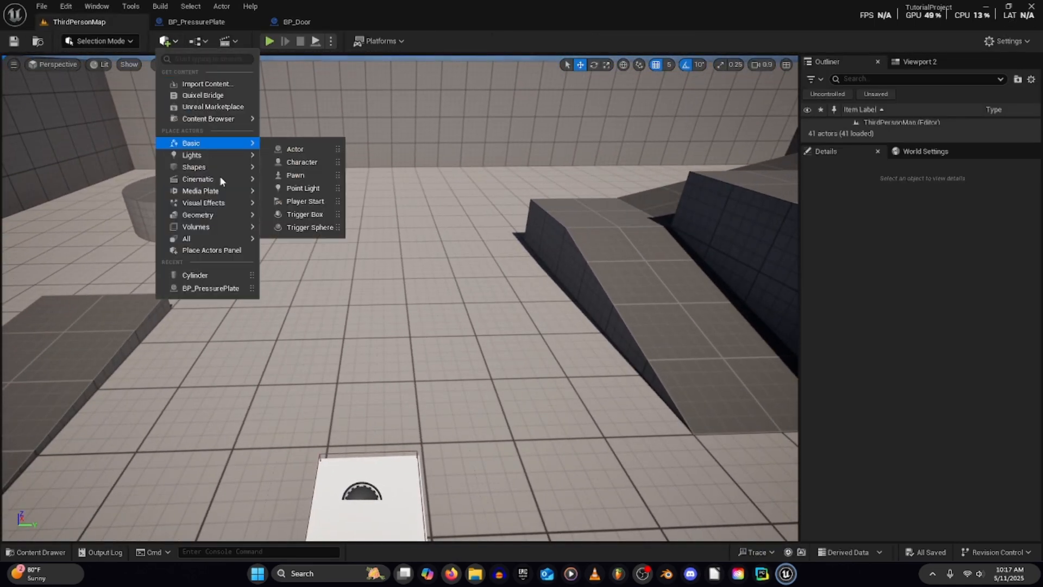
{"action": "mouse_move", "coordinate": [227, 227]}
{"action": "mouse_move", "coordinate": [293, 233]}
{"action": "left_mouse_down"}
{"action": "mouse_move", "coordinate": [364, 356]}
{"action": "mouse_move", "coordinate": [366, 330]}
{"action": "left_mouse_up"}
{"action": "mouse_move", "coordinate": [366, 329]}
{"action": "right_mouse_down"}
{"action": "mouse_move", "coordinate": [347, 277]}
{"action": "mouse_move", "coordinate": [358, 301]}
{"action": "right_mouse_up"}
- Scale the box brush to about 1.02 in Y and 1.52 in Z, and thin it along X into a door-sized slab
{"action": "key", "text": "r"}
{"action": "mouse_move", "coordinate": [434, 283]}
{"action": "left_mouse_down"}
{"action": "mouse_move", "coordinate": [448, 272]}
{"action": "mouse_move", "coordinate": [428, 251]}
{"action": "mouse_move", "coordinate": [425, 217]}
{"action": "mouse_move", "coordinate": [432, 224]}
{"action": "left_mouse_up"}
{"action": "key", "text": "w"}
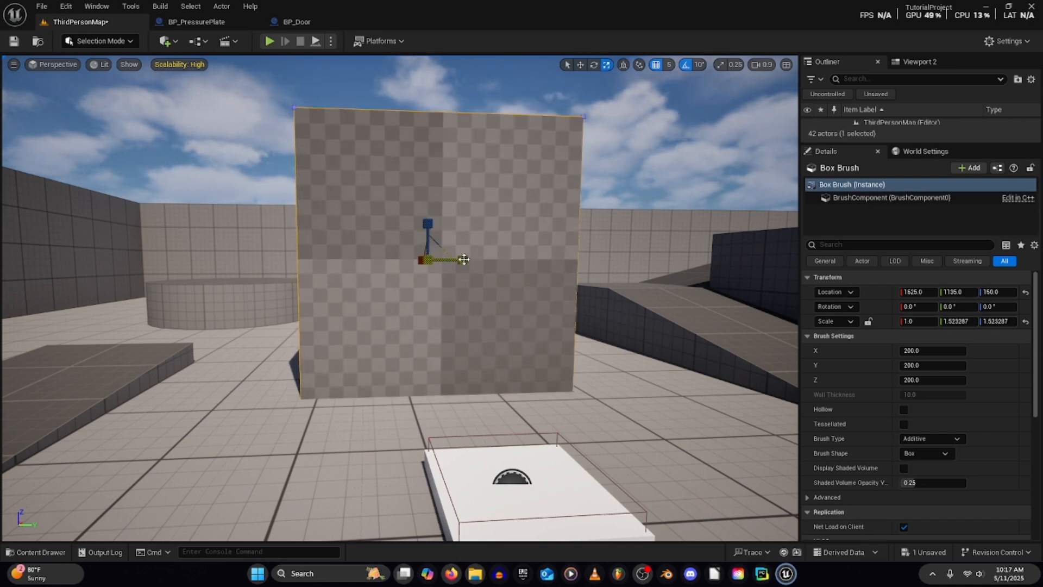
{"action": "left_click_drag", "start_coordinate": [463, 259], "coordinate": [430, 259]}
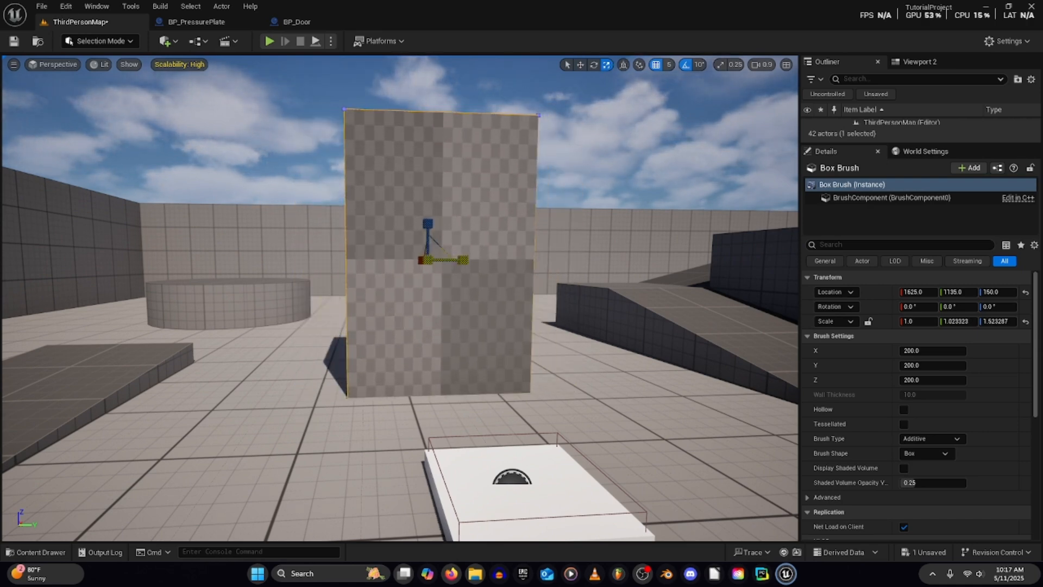
{"action": "key", "text": "a"}
{"action": "right_click_drag", "start_coordinate": [463, 261], "coordinate": [587, 257]}
{"action": "left_click_drag", "start_coordinate": [360, 275], "coordinate": [415, 276]}
- Duplicate the slab-shaped box brush in place
{"action": "right_click_drag", "start_coordinate": [415, 275], "coordinate": [288, 287]}
{"action": "key", "text": "d"}
{"action": "mouse_move", "coordinate": [452, 246]}
{"action": "left_mouse_down"}
{"action": "mouse_move", "coordinate": [438, 246]}
{"action": "mouse_move", "coordinate": [500, 247]}
{"action": "mouse_move", "coordinate": [446, 254]}
{"action": "left_mouse_up"}
- Set the duplicate brush's type to Subtractive, then narrow, shorten and lower it to cut a doorway through the slab
{"action": "scroll", "coordinate": [996, 447], "scroll_direction": "down", "scroll_amount": 3}
{"action": "scroll", "coordinate": [977, 461], "scroll_direction": "down", "scroll_amount": 4}
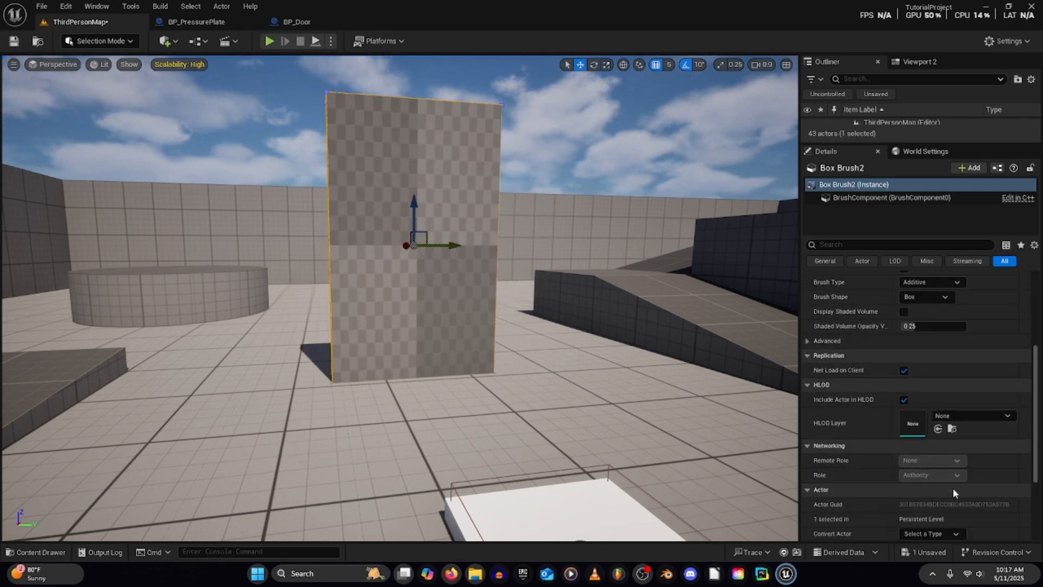
{"action": "scroll", "coordinate": [956, 413], "scroll_direction": "up", "scroll_amount": 4}
{"action": "left_click", "coordinate": [950, 352]}
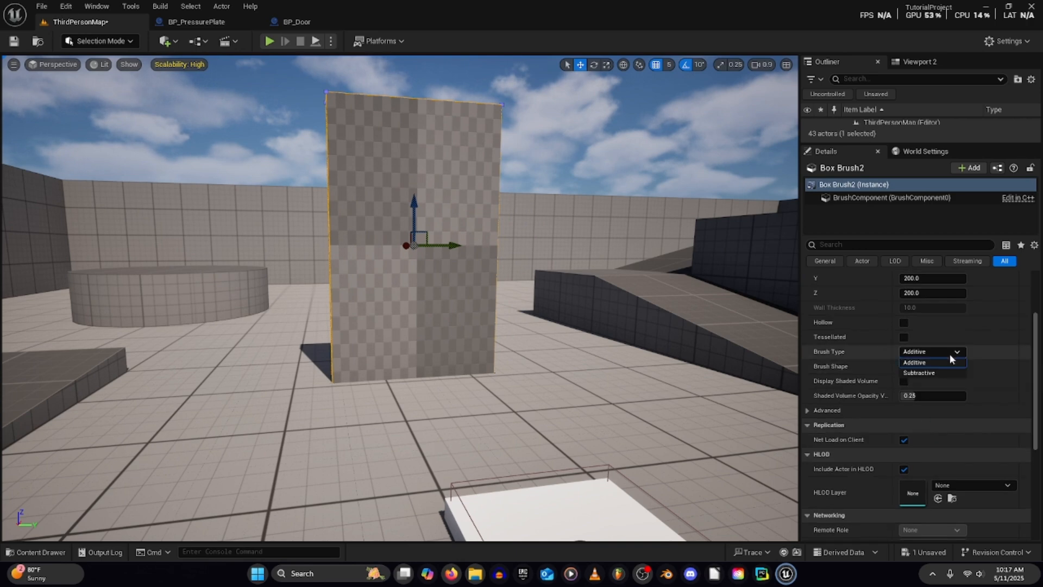
{"action": "left_click", "coordinate": [923, 372]}
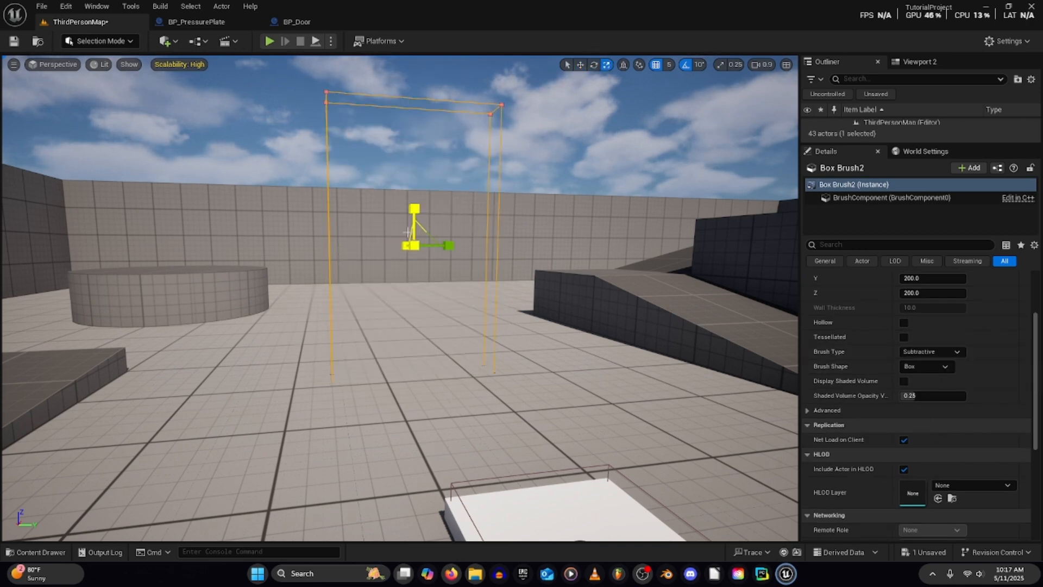
{"action": "left_click_drag", "start_coordinate": [450, 245], "coordinate": [428, 245]}
{"action": "mouse_move", "coordinate": [415, 210]}
{"action": "left_mouse_down"}
{"action": "mouse_move", "coordinate": [417, 234]}
{"action": "mouse_move", "coordinate": [415, 214]}
{"action": "left_mouse_up"}
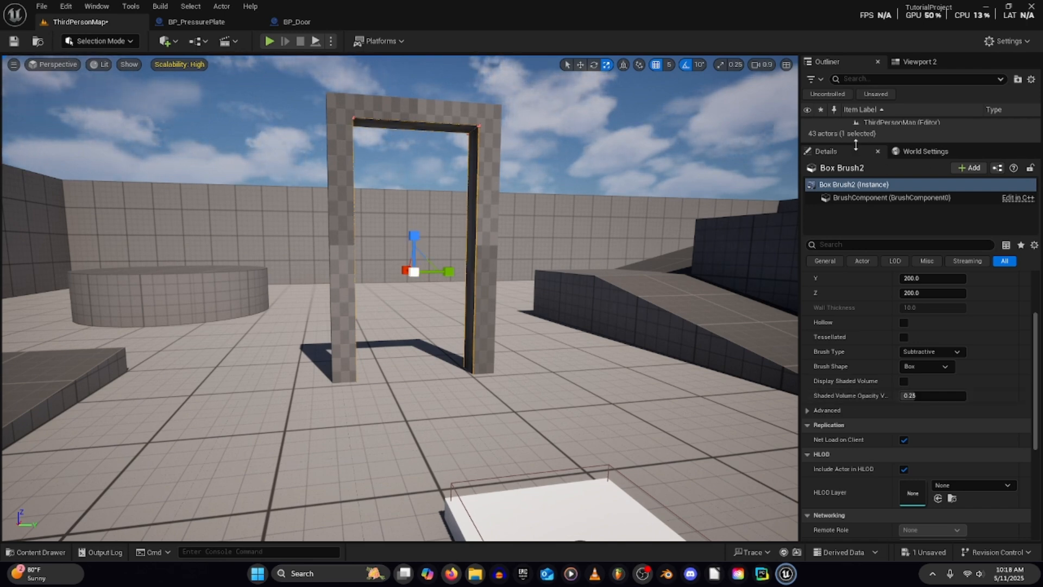
- Select both box brushes and convert them into one static mesh named Doorframe in the Content folder
{"action": "left_click_drag", "start_coordinate": [856, 145], "coordinate": [857, 230]}
{"action": "scroll", "coordinate": [890, 175], "scroll_direction": "up", "scroll_amount": 3}
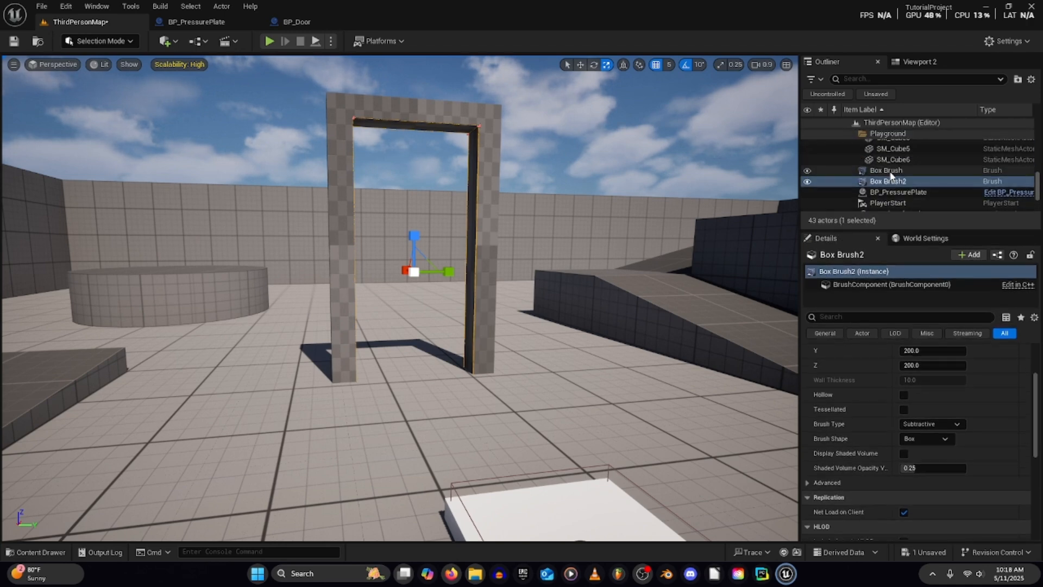
{"action": "left_click", "coordinate": [891, 172], "text": "ctrl"}
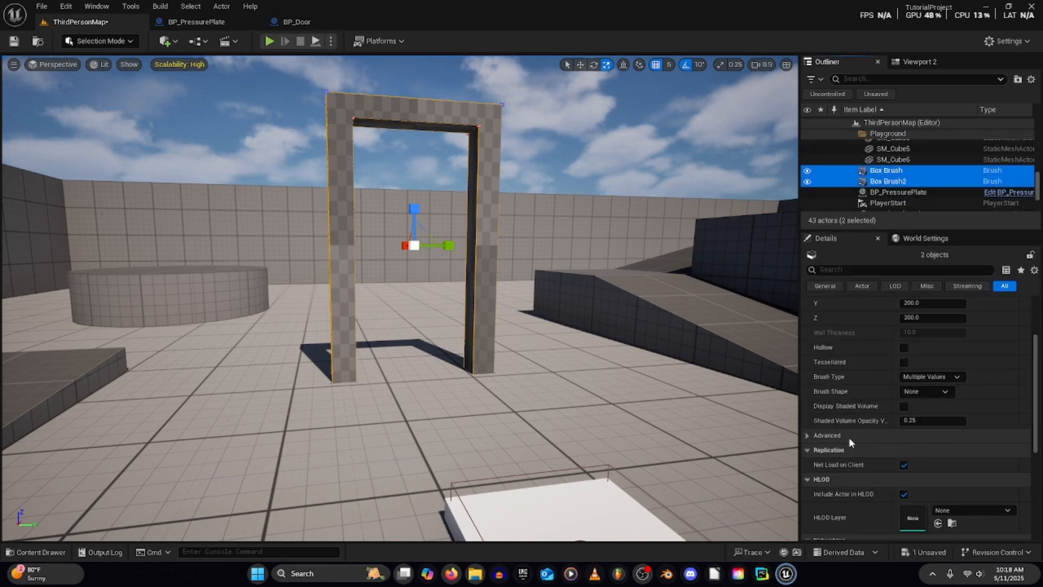
{"action": "scroll", "coordinate": [818, 430], "scroll_direction": "down", "scroll_amount": 2}
{"action": "left_click", "coordinate": [806, 470]}
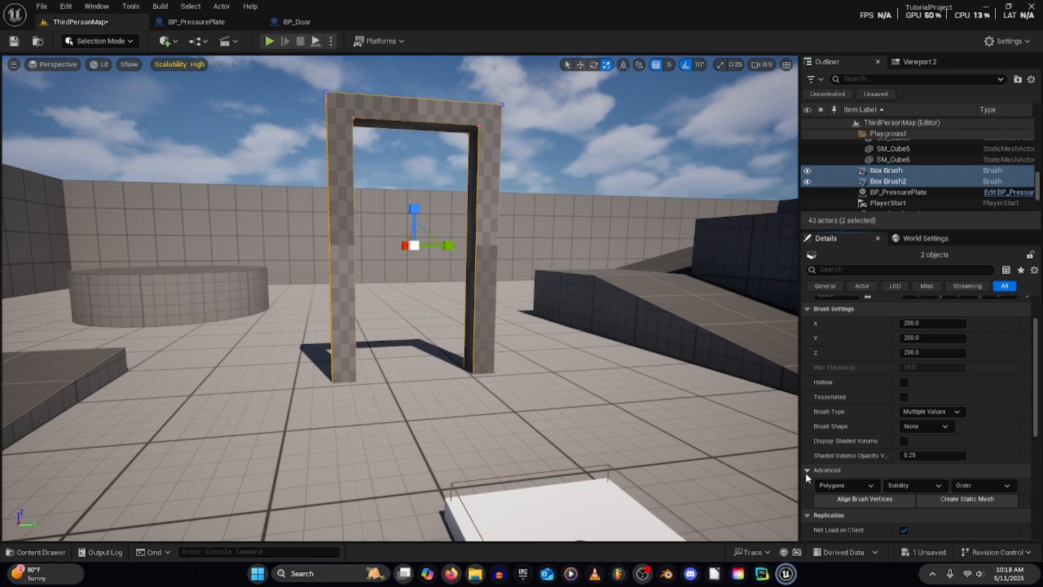
{"action": "left_click", "coordinate": [967, 499]}
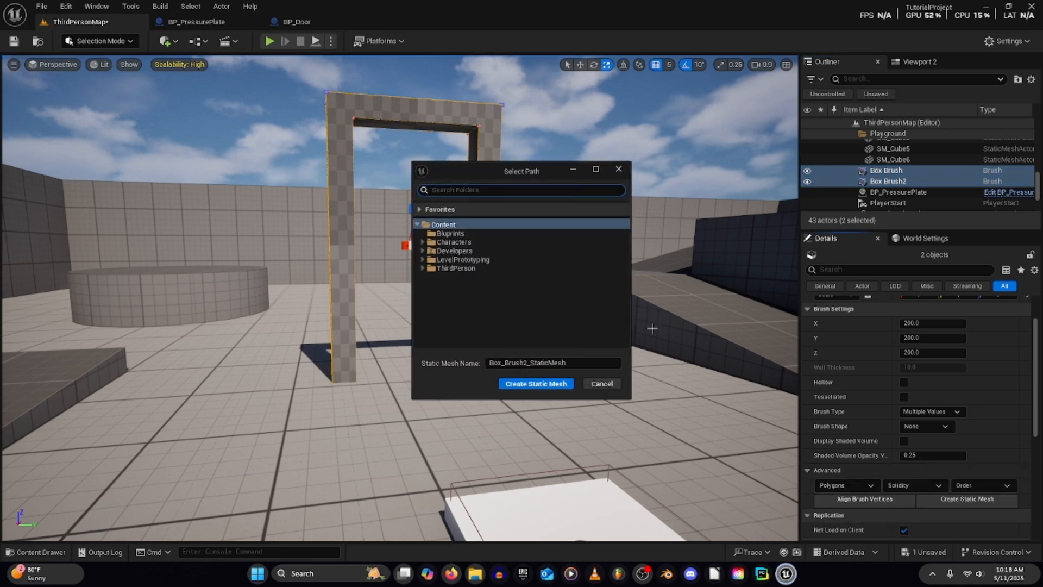
{"action": "left_click_drag", "start_coordinate": [568, 362], "coordinate": [147, 341]}
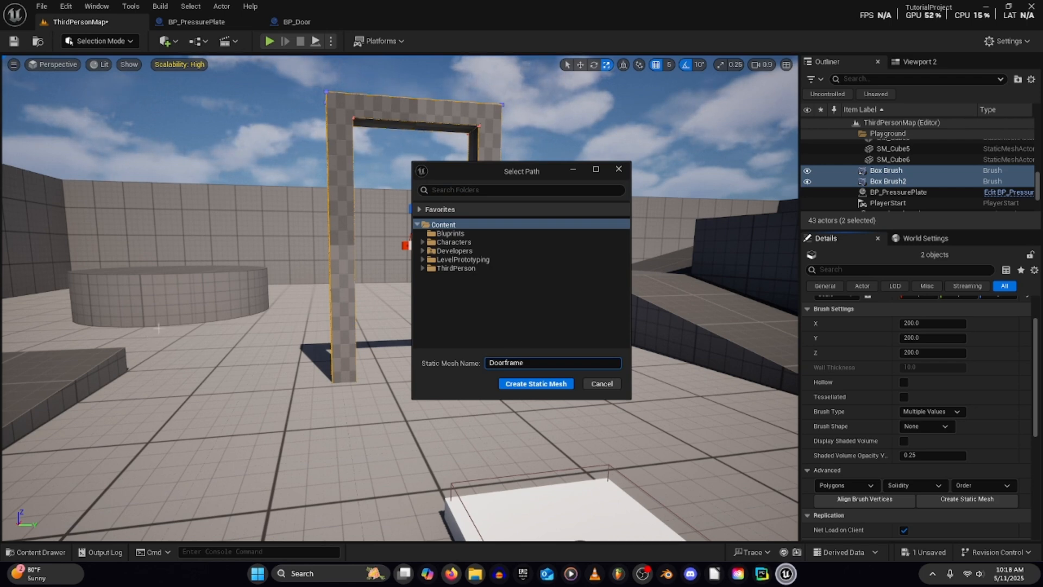
{"action": "type", "text": "Doorframe"}
{"action": "left_click", "coordinate": [517, 385]}
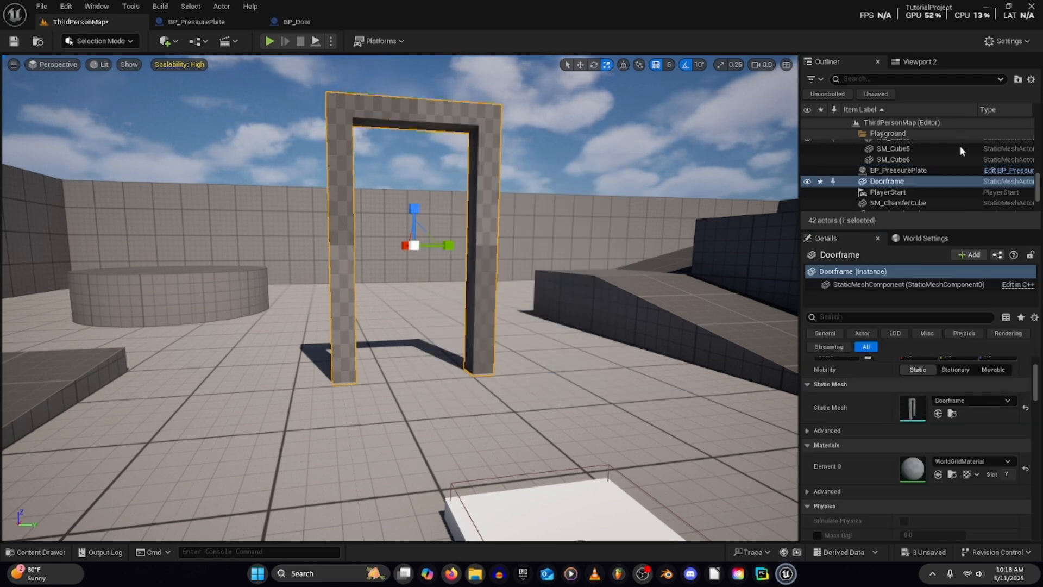
- Move the Doorframe mesh's pivot to its bottom in Modeling mode, then return to Selection mode and save the level
{"action": "right_click_drag", "start_coordinate": [578, 340], "coordinate": [480, 318]}
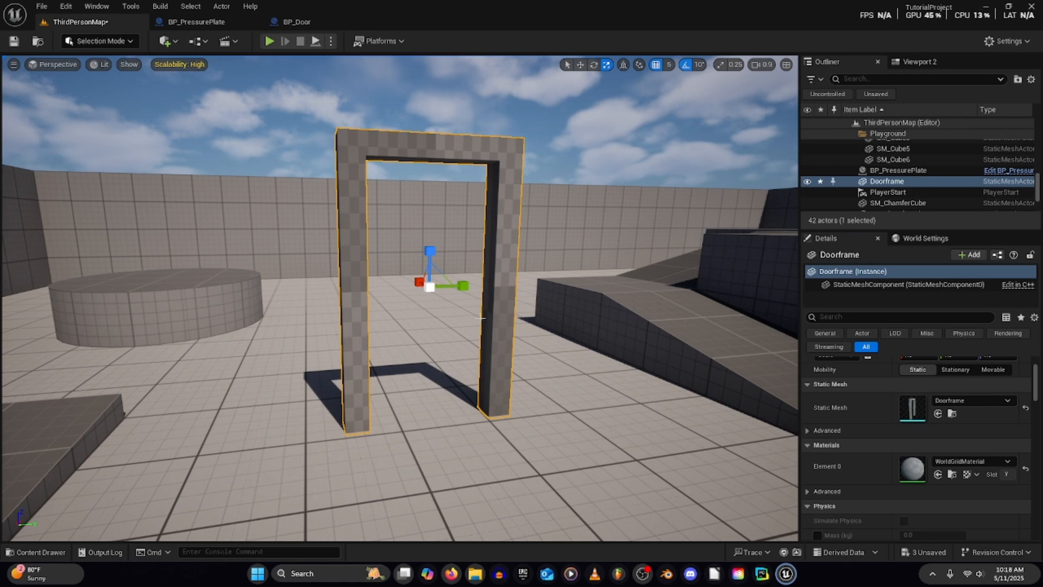
{"action": "left_click", "coordinate": [85, 41]}
{"action": "left_click", "coordinate": [98, 102]}
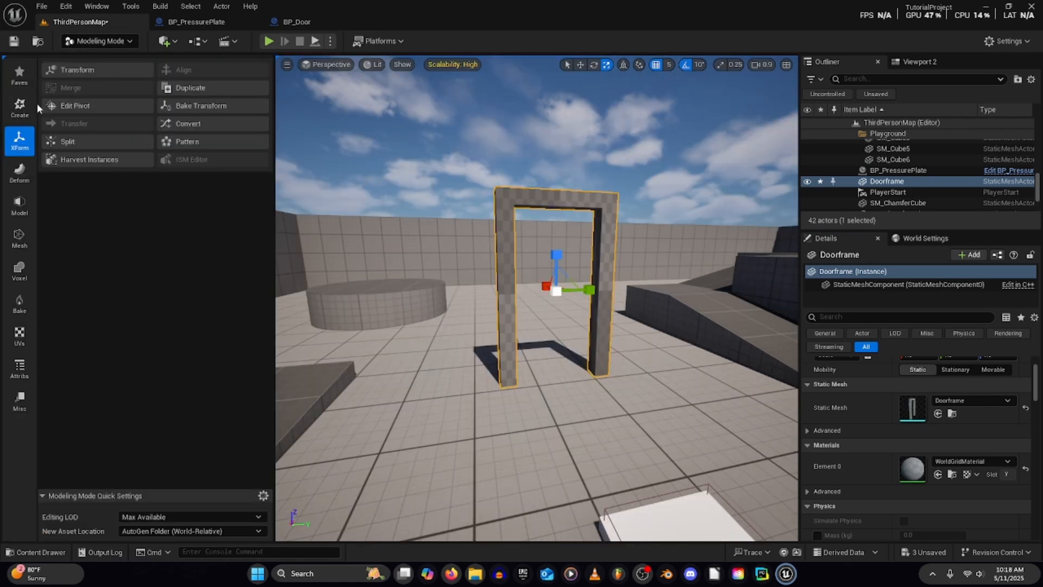
{"action": "left_click", "coordinate": [55, 106]}
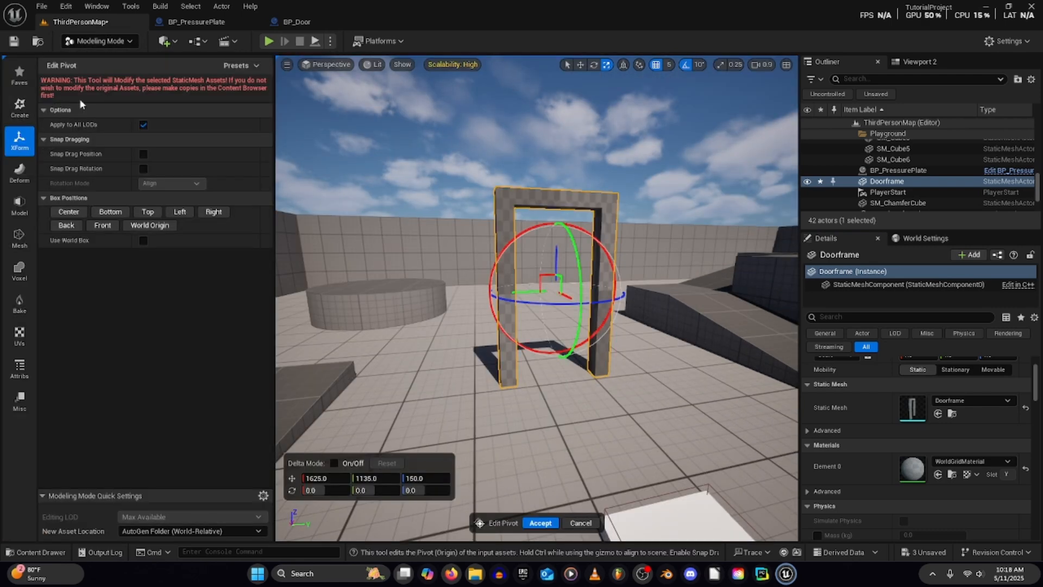
{"action": "left_click", "coordinate": [110, 212]}
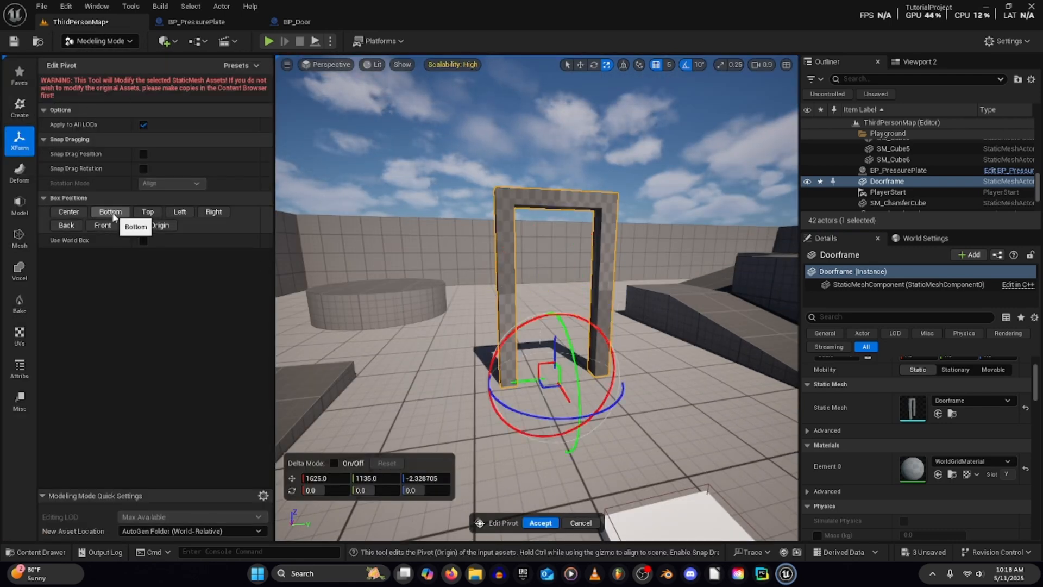
{"action": "left_click", "coordinate": [541, 522]}
{"action": "left_click", "coordinate": [110, 41]}
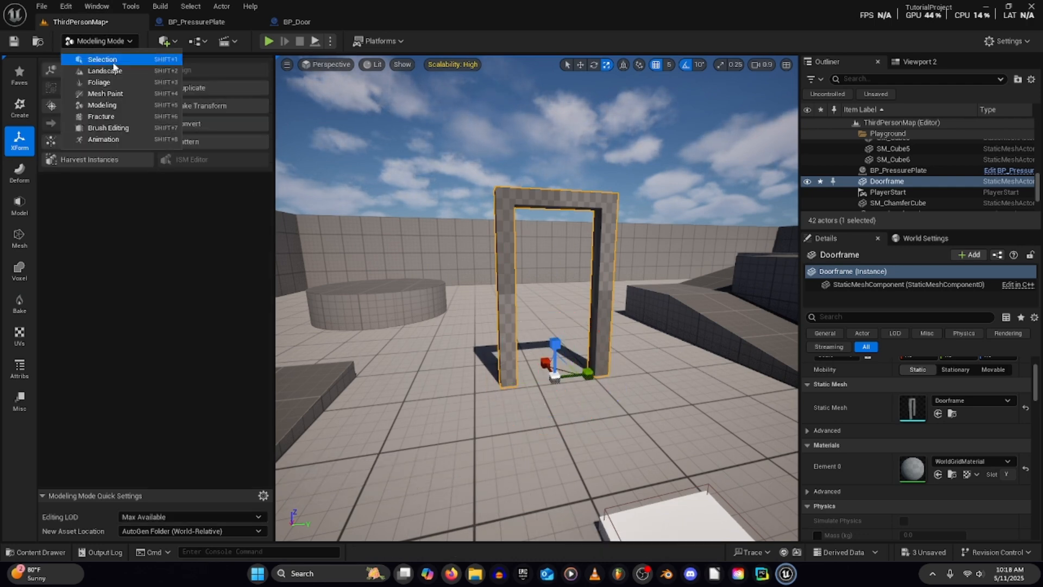
{"action": "left_click", "coordinate": [112, 61]}
{"action": "left_click", "coordinate": [14, 42]}
- Delete the doorframe mesh from the level
{"action": "left_click", "coordinate": [427, 178]}
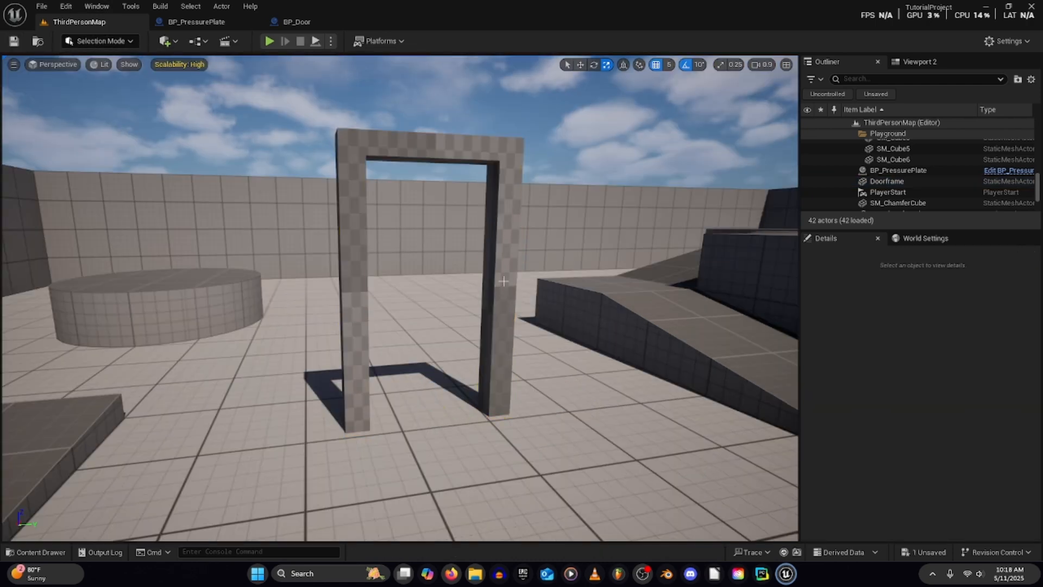
{"action": "right_click_drag", "start_coordinate": [504, 280], "coordinate": [470, 241]}
{"action": "key", "text": "d"}
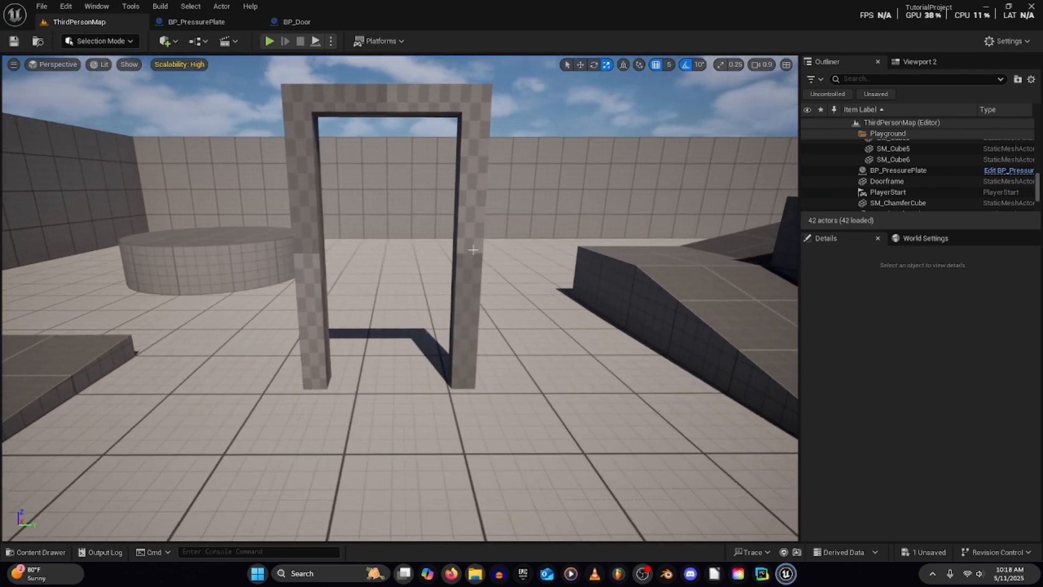
{"action": "left_click", "coordinate": [472, 251]}
{"action": "key", "text": "Delete"}
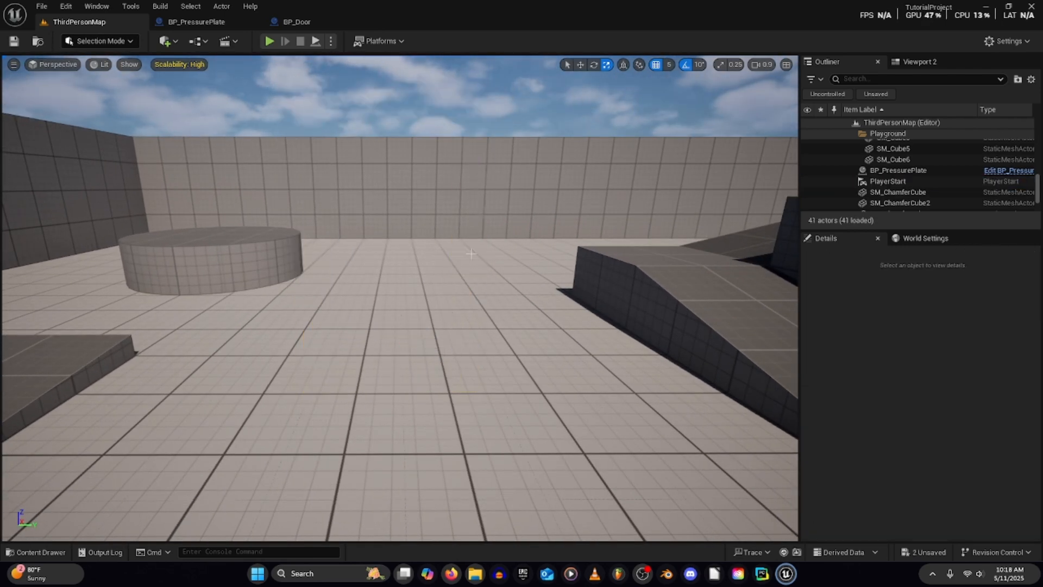
- Open the BP_Door Blueprint and add a Static Mesh component named DoorFrame
{"action": "key", "text": "ctrl+space"}
{"action": "double_click", "coordinate": [178, 411]}
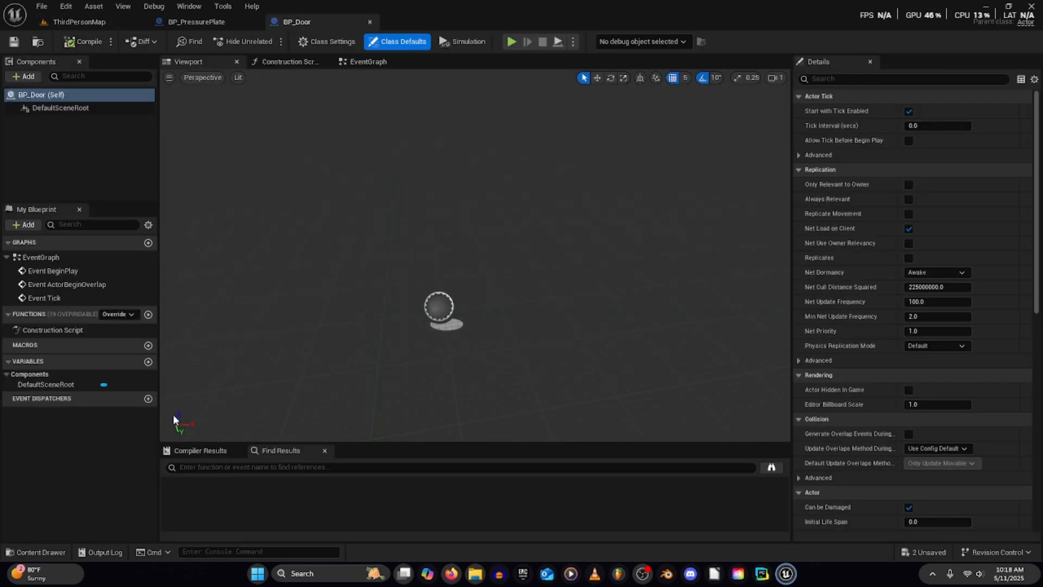
{"action": "left_click", "coordinate": [24, 76]}
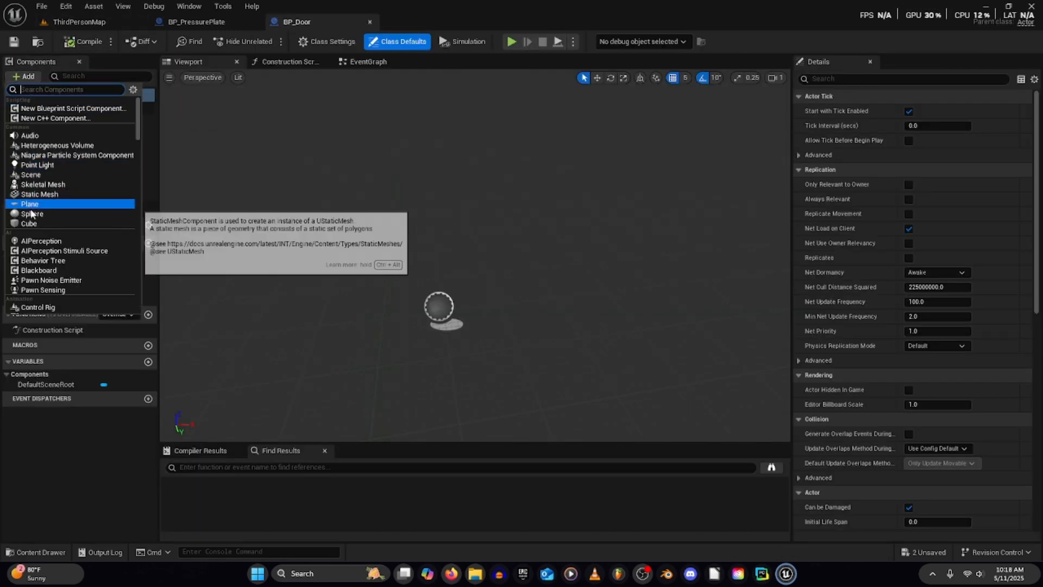
{"action": "left_click", "coordinate": [33, 194]}
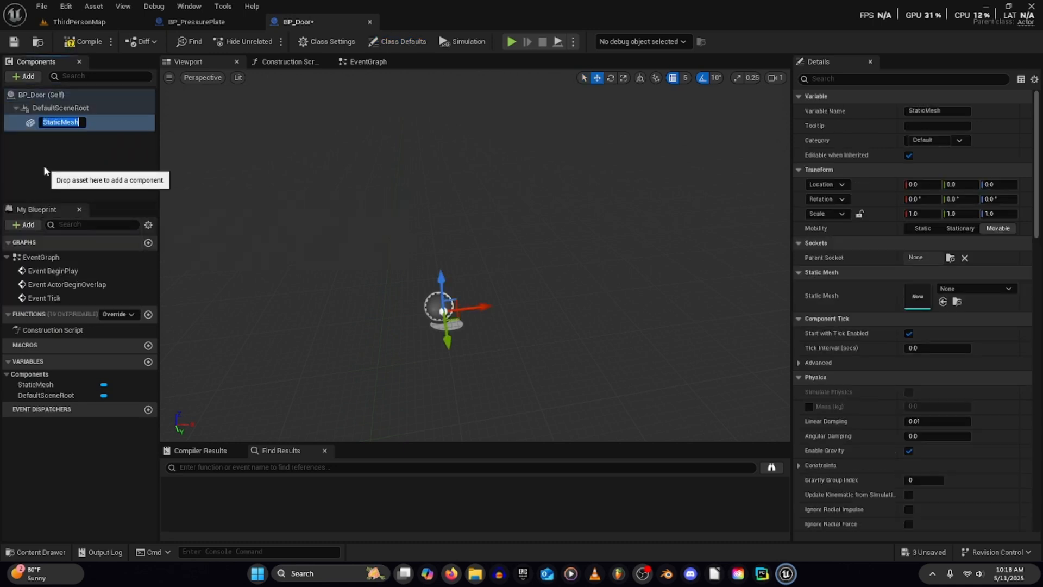
{"action": "type", "text": "DoorFrame"}
{"action": "key", "text": "Return"}
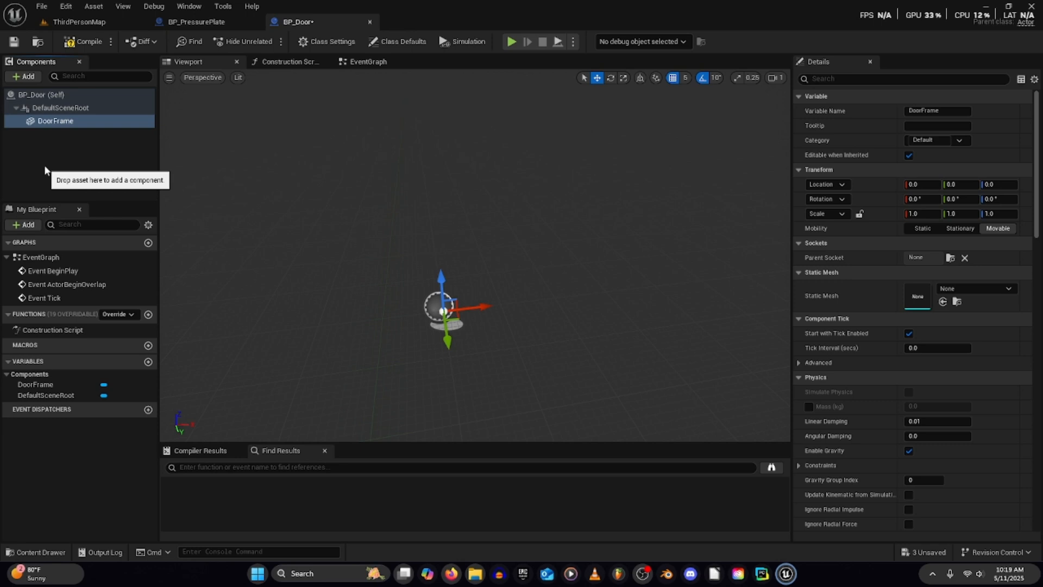
- Assign the Doorframe static mesh to the DoorFrame component and save all unsaved assets
{"action": "left_click", "coordinate": [959, 289]}
{"action": "type", "text": "d"}
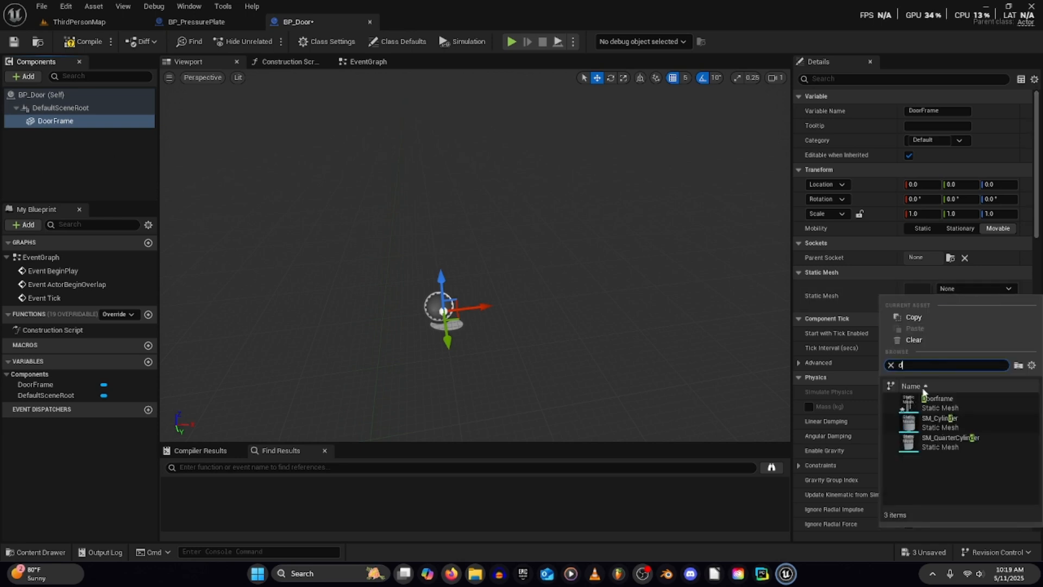
{"action": "left_click", "coordinate": [927, 407]}
{"action": "left_click", "coordinate": [928, 551]}
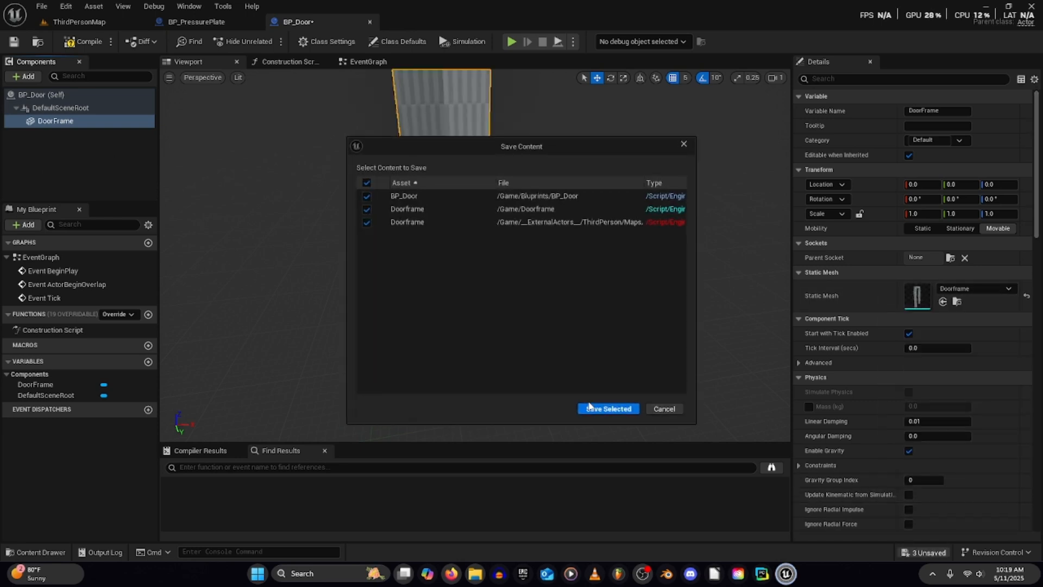
{"action": "left_click", "coordinate": [598, 411]}
- Compile BP_Door, set the DoorFrame component's material to MI_Solid_Blue and save the Blueprint
{"action": "right_click_drag", "start_coordinate": [603, 376], "coordinate": [445, 360]}
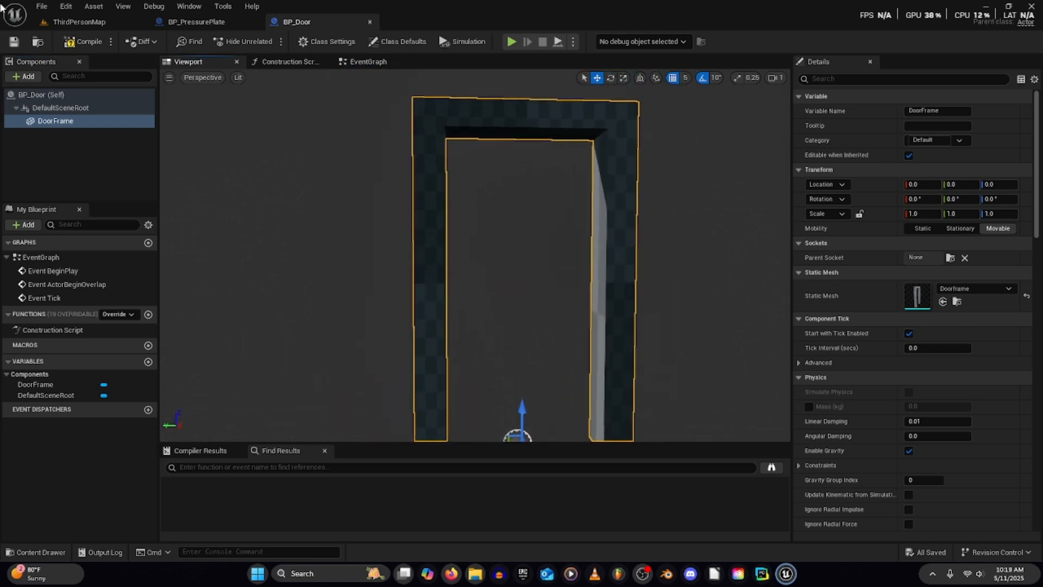
{"action": "left_click", "coordinate": [70, 42]}
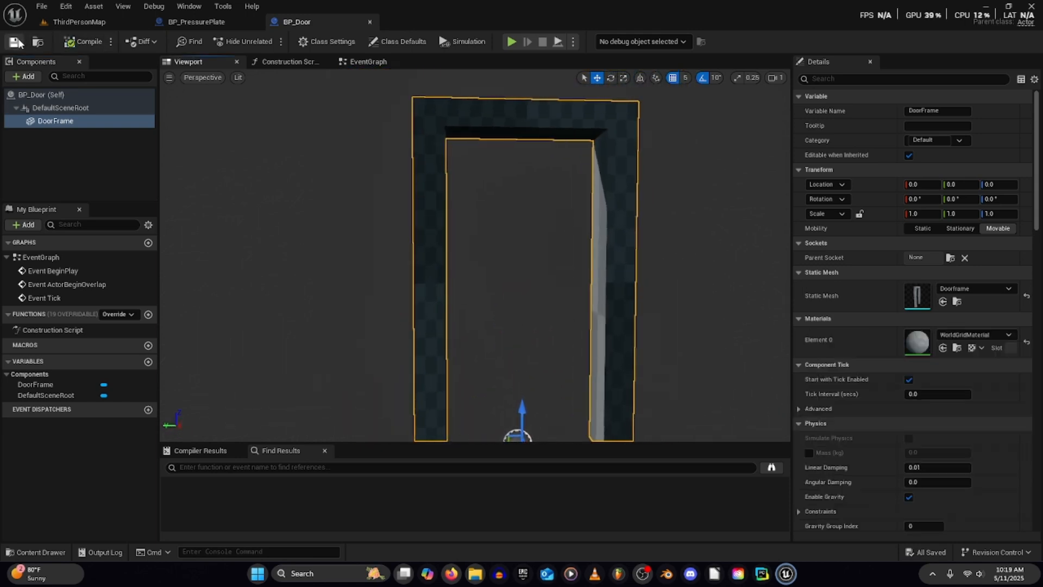
{"action": "left_click", "coordinate": [961, 333]}
{"action": "scroll", "coordinate": [954, 210], "scroll_direction": "down", "scroll_amount": 5}
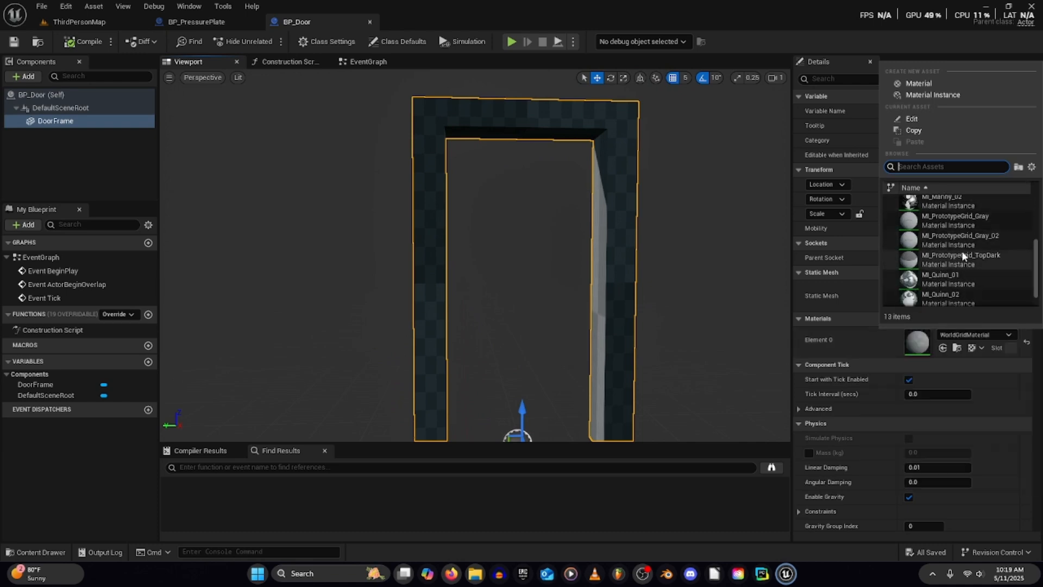
{"action": "left_click", "coordinate": [959, 296]}
{"action": "right_click_drag", "start_coordinate": [624, 296], "coordinate": [731, 304]}
{"action": "left_click", "coordinate": [15, 41]}
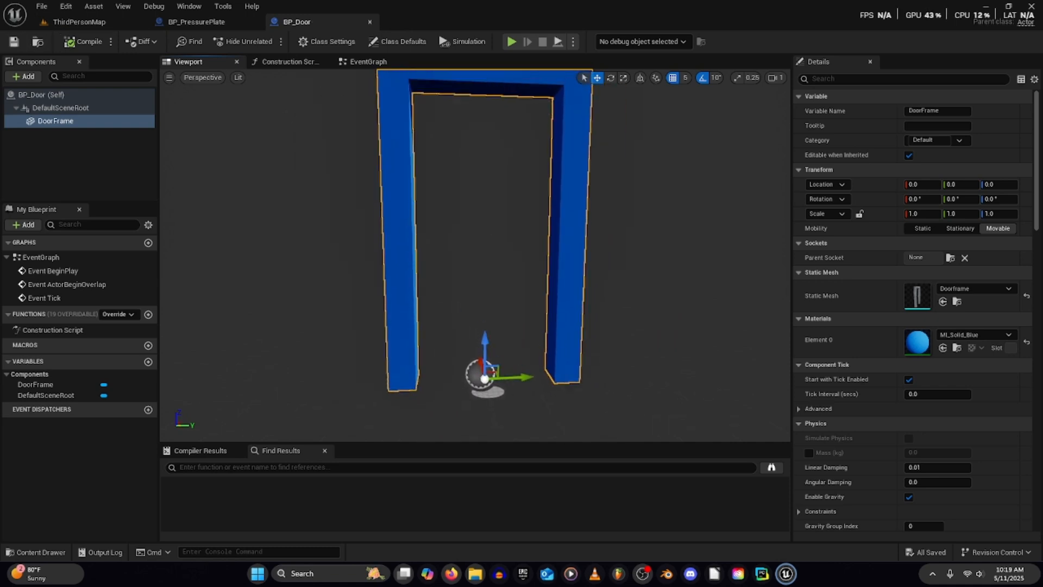
{"action": "right_click_drag", "start_coordinate": [488, 235], "coordinate": [483, 209]}
{"action": "right_click_drag", "start_coordinate": [313, 199], "coordinate": [315, 233]}
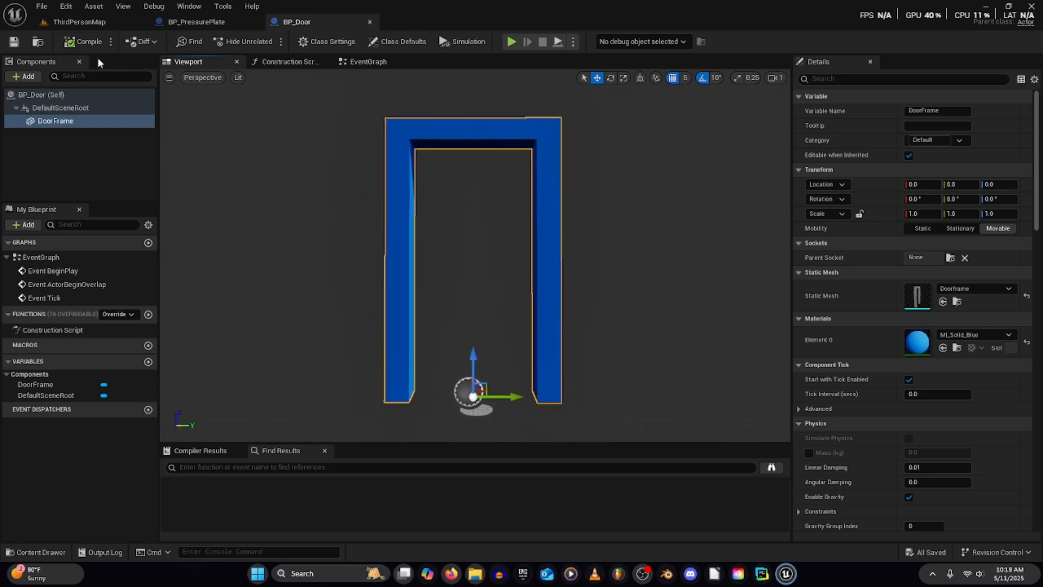
{"action": "left_click", "coordinate": [22, 77]}
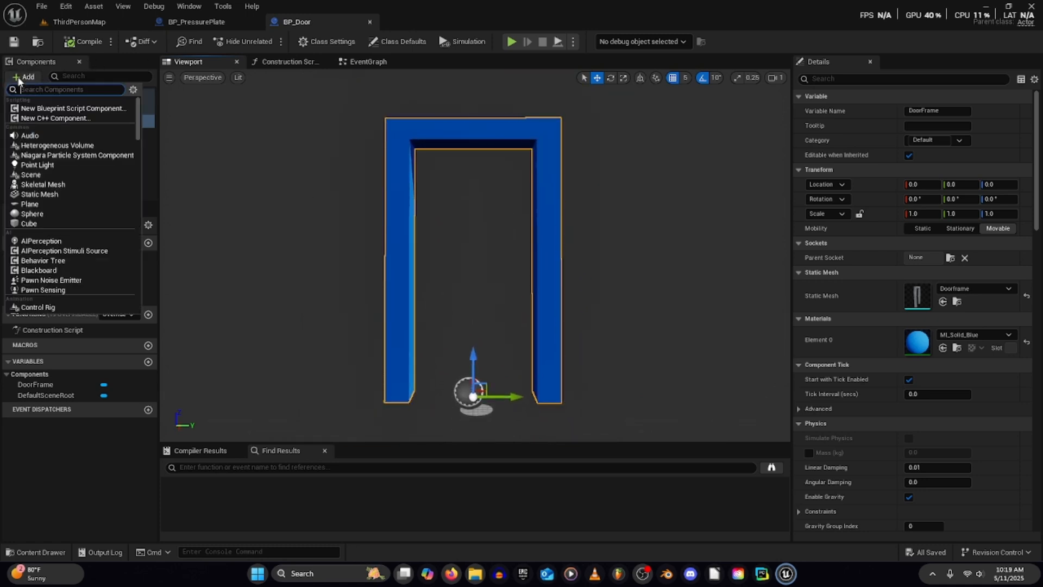
{"action": "left_click", "coordinate": [30, 195]}
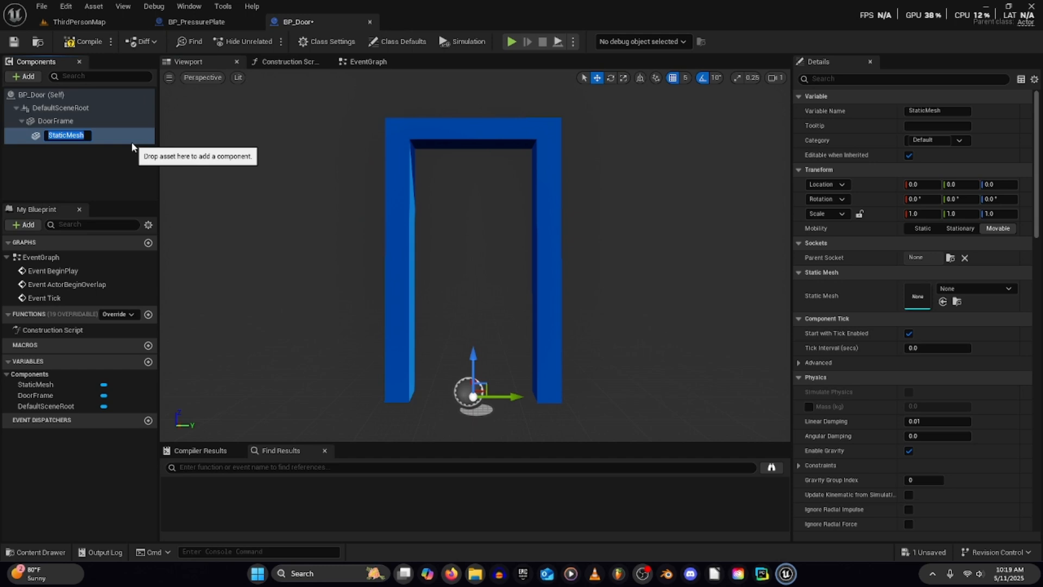
{"action": "key", "text": "Delete"}
- Add a Cube component to BP_Door under the default scene root
{"action": "left_click", "coordinate": [22, 77]}
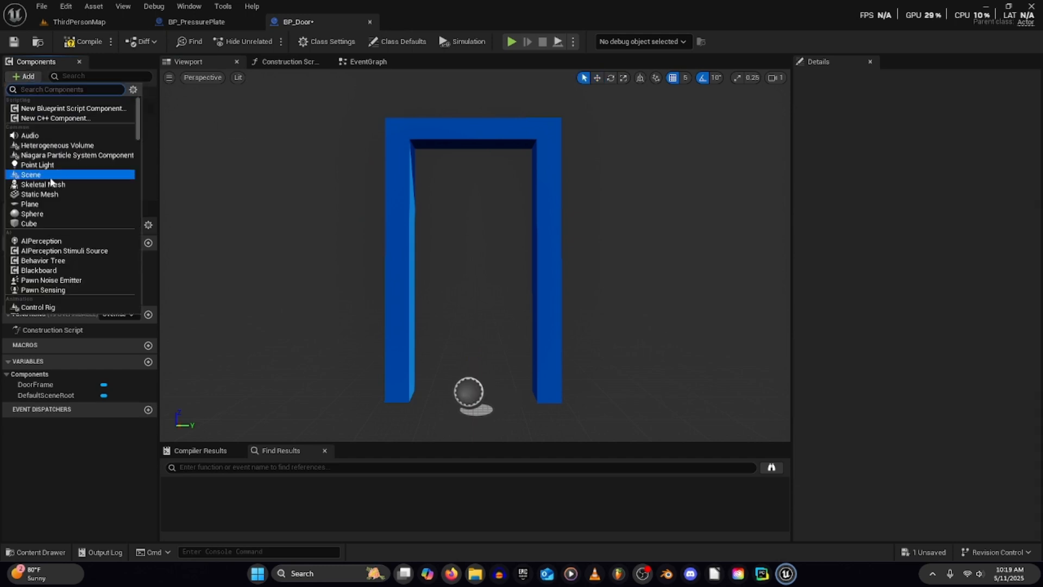
{"action": "left_click", "coordinate": [44, 223]}
{"action": "left_click", "coordinate": [80, 119]}
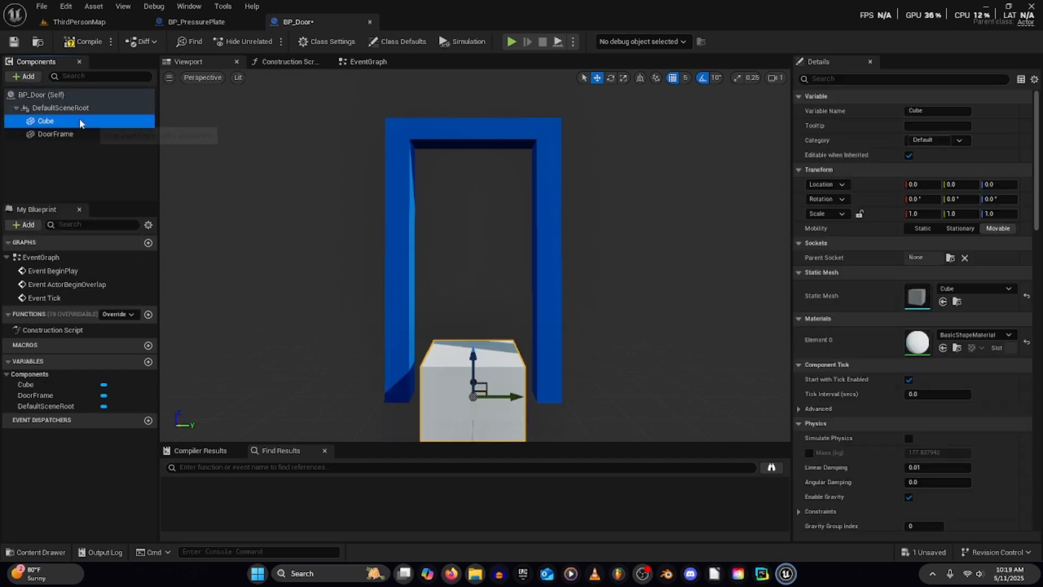
- Scale the cube to about 1.34 in Y and 0.35 in X, and raise it to Z 80 inside the doorframe
{"action": "right_click_drag", "start_coordinate": [467, 244], "coordinate": [501, 230]}
{"action": "key", "text": "r"}
{"action": "mouse_move", "coordinate": [537, 262]}
{"action": "left_mouse_down"}
{"action": "mouse_move", "coordinate": [562, 263]}
{"action": "mouse_move", "coordinate": [544, 256]}
{"action": "left_mouse_up"}
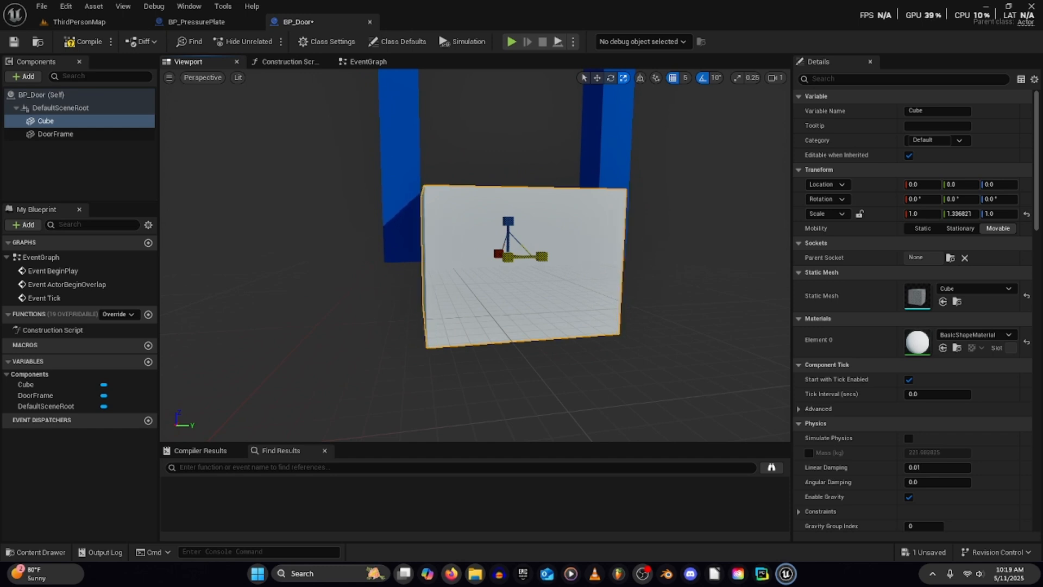
{"action": "left_click_drag", "start_coordinate": [512, 224], "coordinate": [510, 98]}
{"action": "right_click_drag", "start_coordinate": [510, 98], "coordinate": [447, 214]}
{"action": "key", "text": "r"}
{"action": "left_click_drag", "start_coordinate": [441, 232], "coordinate": [465, 232]}
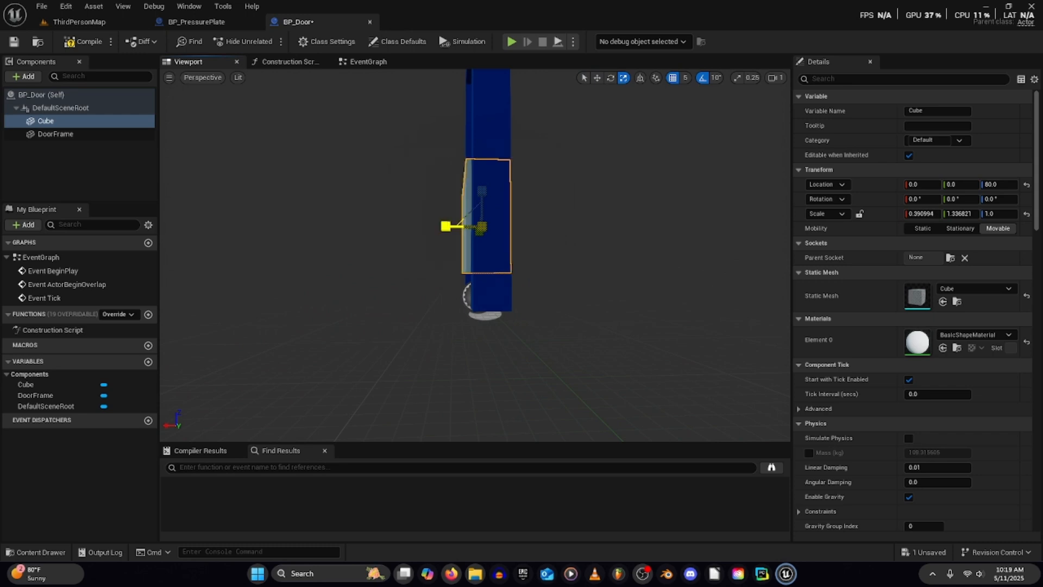
- Stretch the cube to about 2.71 in Z and raise it to Z 145 to fill the doorway
{"action": "right_click_drag", "start_coordinate": [485, 251], "coordinate": [573, 306]}
{"action": "key", "text": "w"}
{"action": "key", "text": "r"}
{"action": "left_click_drag", "start_coordinate": [493, 270], "coordinate": [493, 144]}
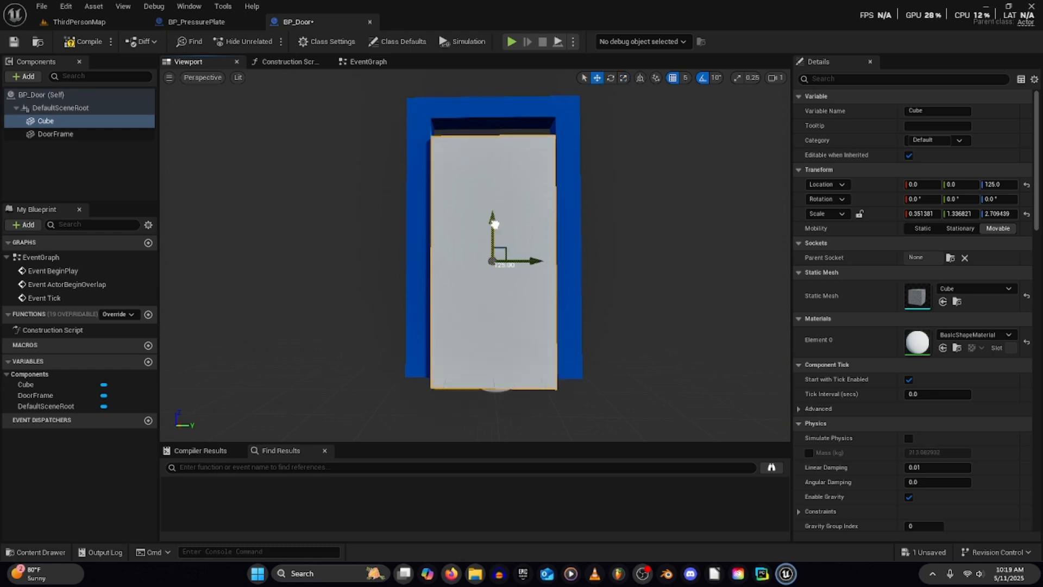
{"action": "left_click_drag", "start_coordinate": [494, 224], "coordinate": [493, 208]}
{"action": "mouse_move", "coordinate": [311, 245]}
{"action": "right_mouse_down"}
{"action": "mouse_move", "coordinate": [337, 245]}
{"action": "mouse_move", "coordinate": [310, 242]}
{"action": "right_mouse_up"}
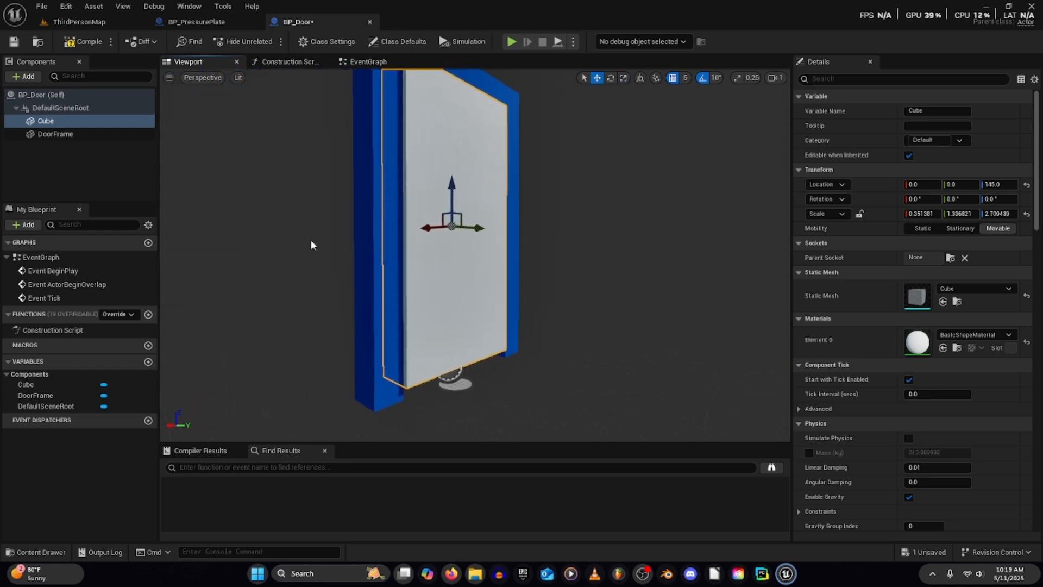
{"action": "key", "text": "e"}
{"action": "key", "text": "r"}
{"action": "left_click_drag", "start_coordinate": [483, 230], "coordinate": [465, 230]}
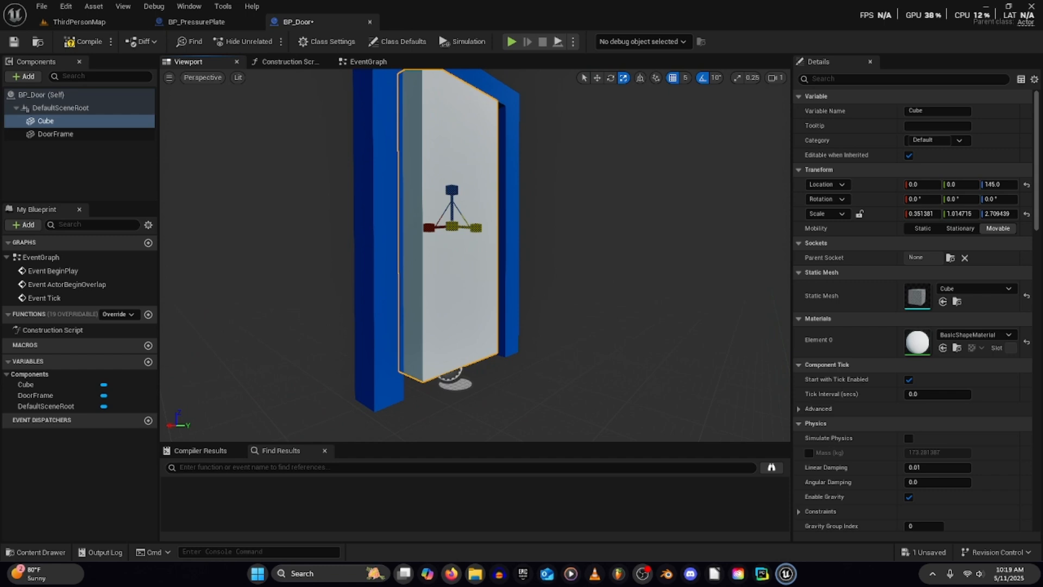
{"action": "key", "text": "ctrl+z"}
- Thin the cube to about 0.18 in X and shift it to X location 5 within the frame
{"action": "right_click_drag", "start_coordinate": [455, 242], "coordinate": [519, 219]}
{"action": "left_click_drag", "start_coordinate": [531, 179], "coordinate": [539, 179]}
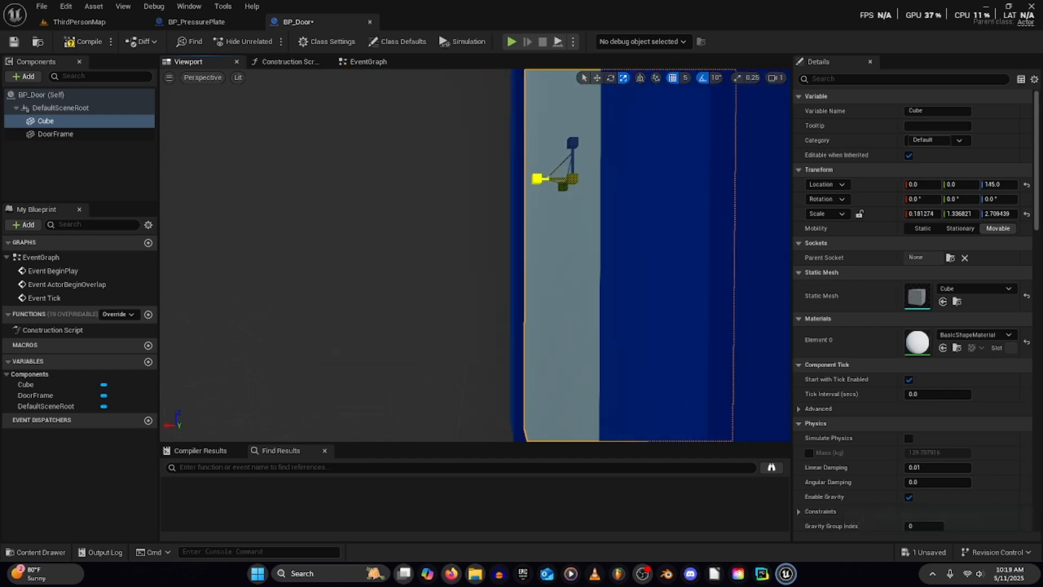
{"action": "right_click_drag", "start_coordinate": [539, 179], "coordinate": [395, 206]}
{"action": "key", "text": "w"}
{"action": "left_click_drag", "start_coordinate": [414, 191], "coordinate": [410, 192]}
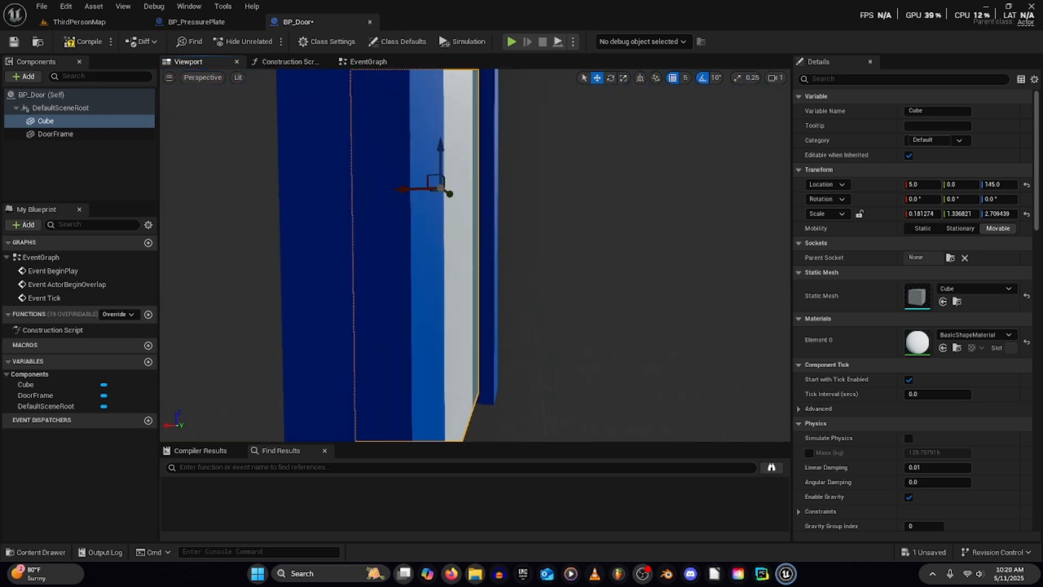
{"action": "right_click_drag", "start_coordinate": [410, 193], "coordinate": [326, 198]}
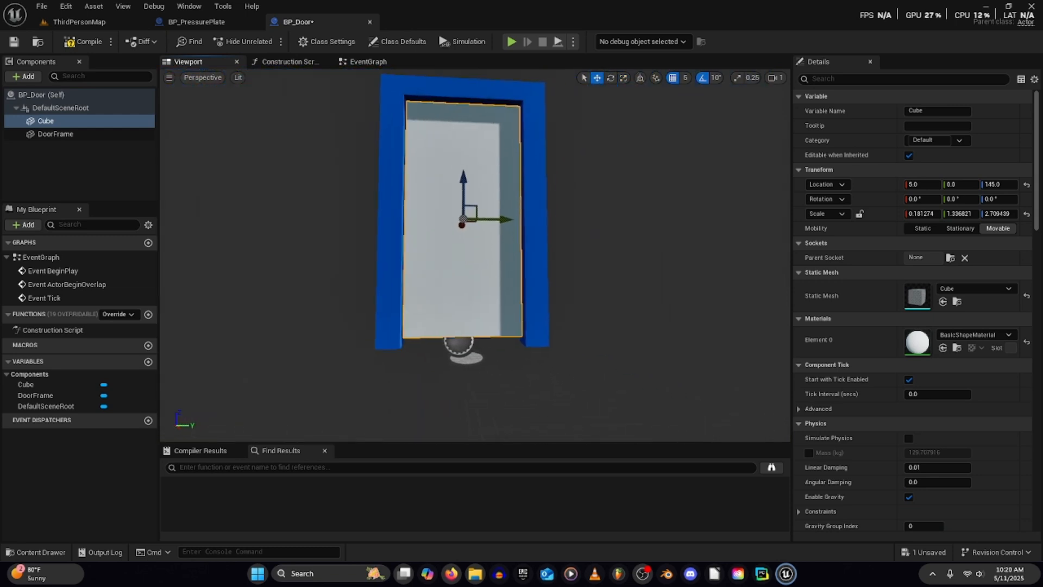
- Stretch the cube to about 2.8 in Z, lower it to Z 140 and save the Blueprint
{"action": "right_click_drag", "start_coordinate": [467, 193], "coordinate": [451, 193]}
{"action": "key", "text": "r"}
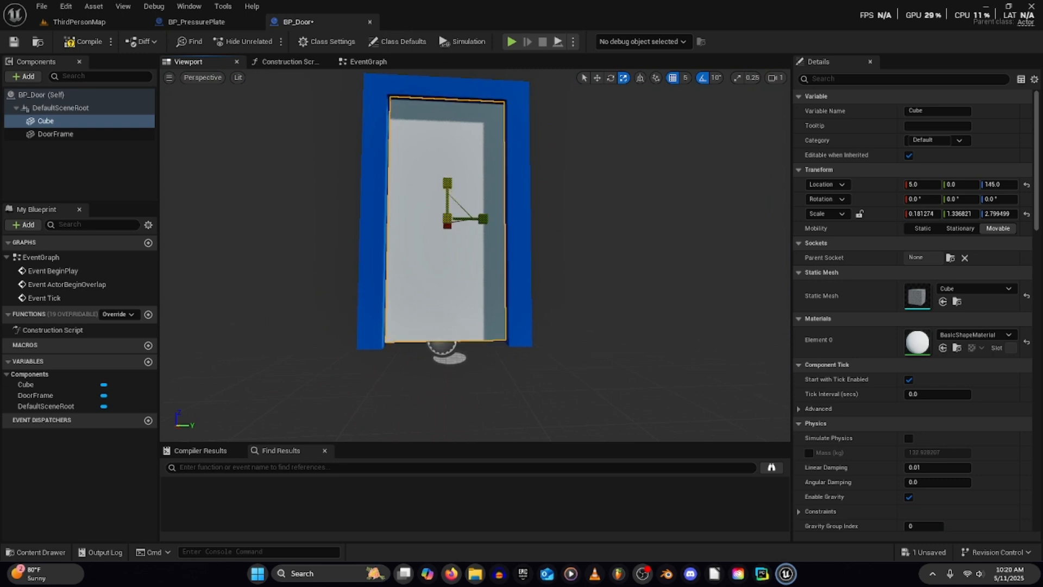
{"action": "left_click_drag", "start_coordinate": [448, 186], "coordinate": [443, 187]}
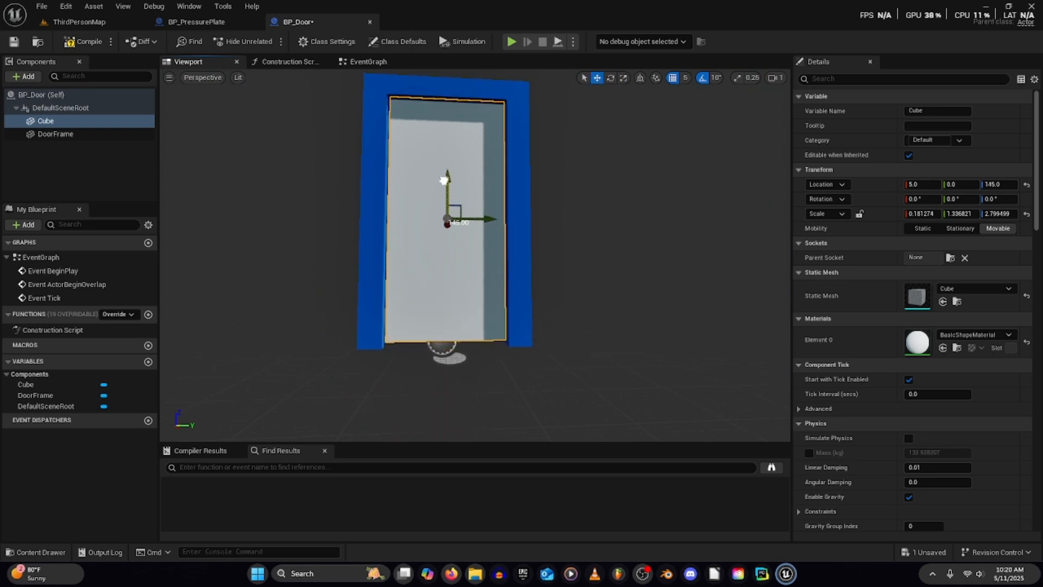
{"action": "key", "text": "f"}
{"action": "left_click_drag", "start_coordinate": [475, 255], "coordinate": [475, 304]}
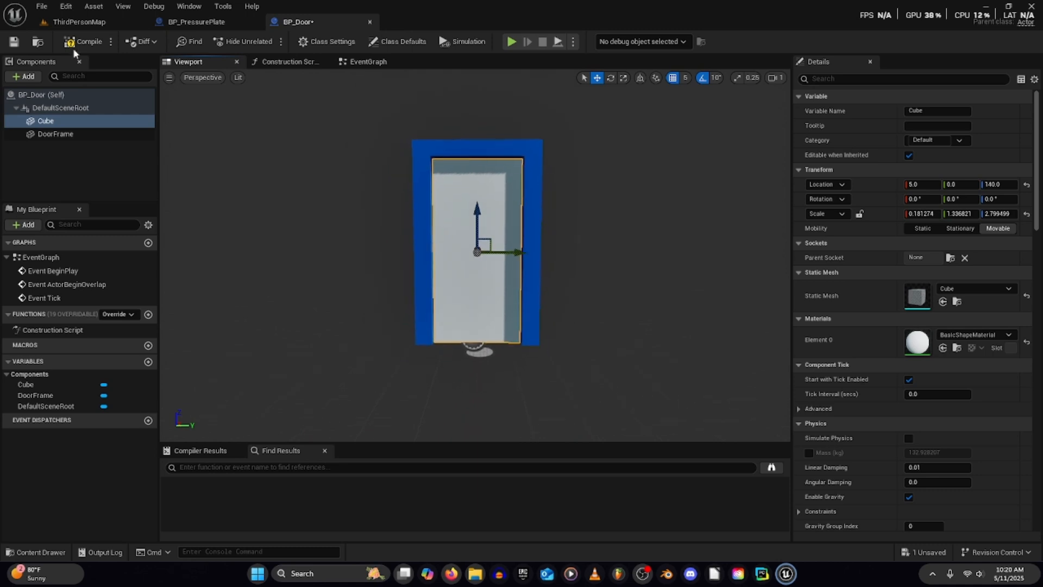
{"action": "left_click", "coordinate": [14, 42]}
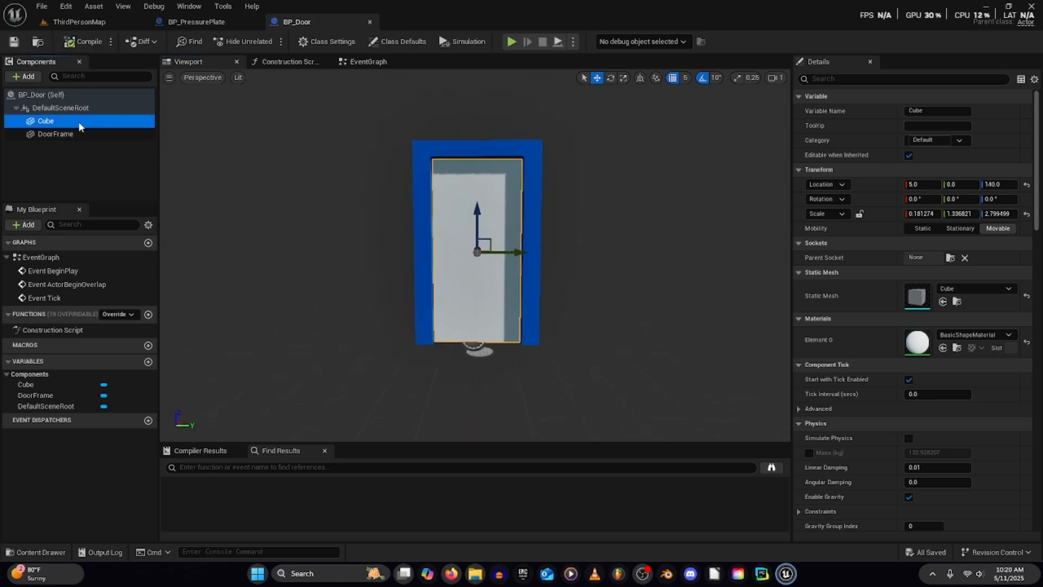
- Rename the cube component to Door and save the Blueprint
{"action": "key", "text": "F2"}
{"action": "type", "text": "Door"}
{"action": "key", "text": "Return"}
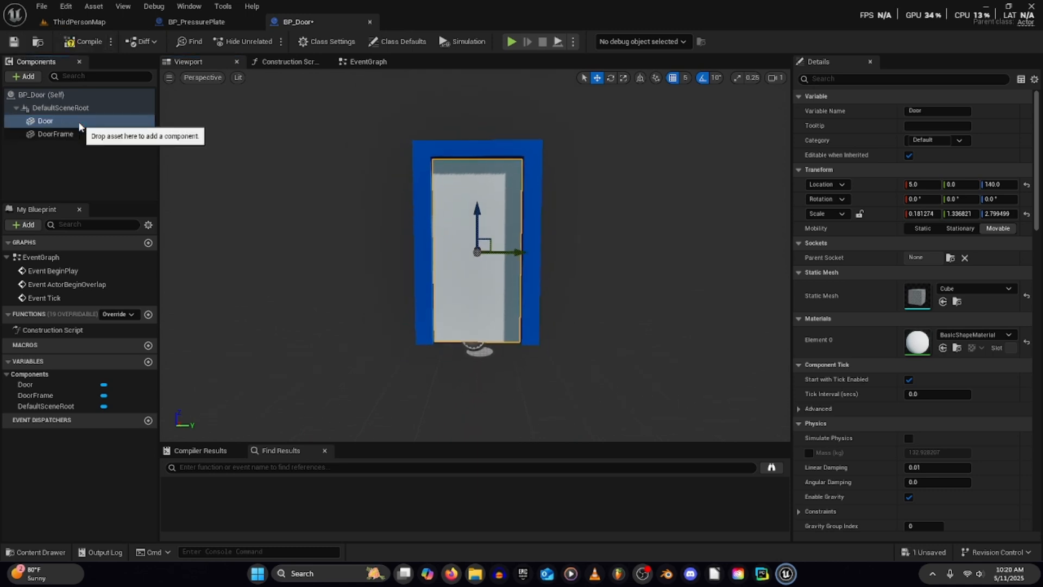
{"action": "left_click", "coordinate": [14, 42]}
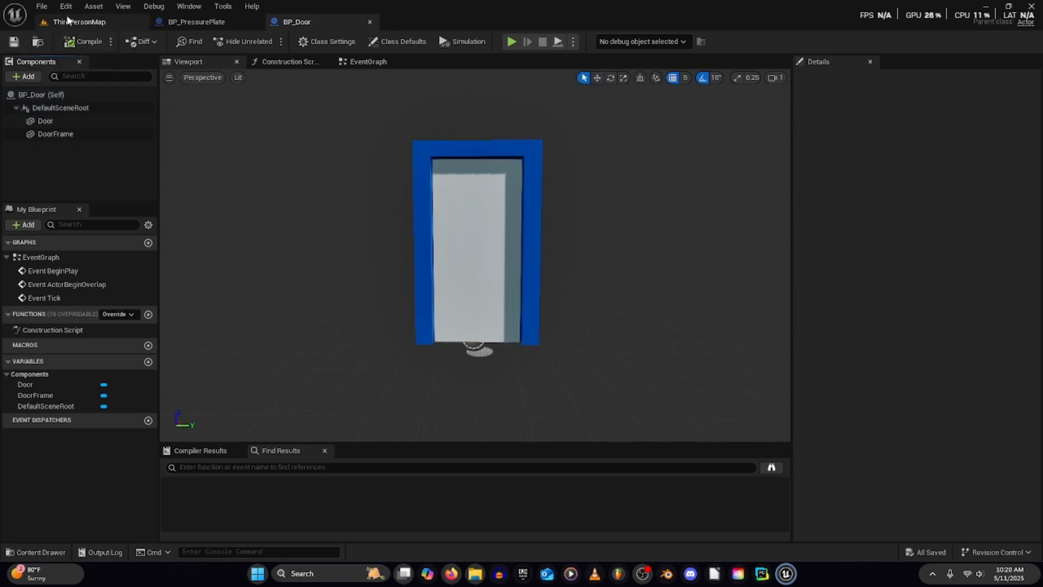
{"action": "left_click", "coordinate": [452, 325]}
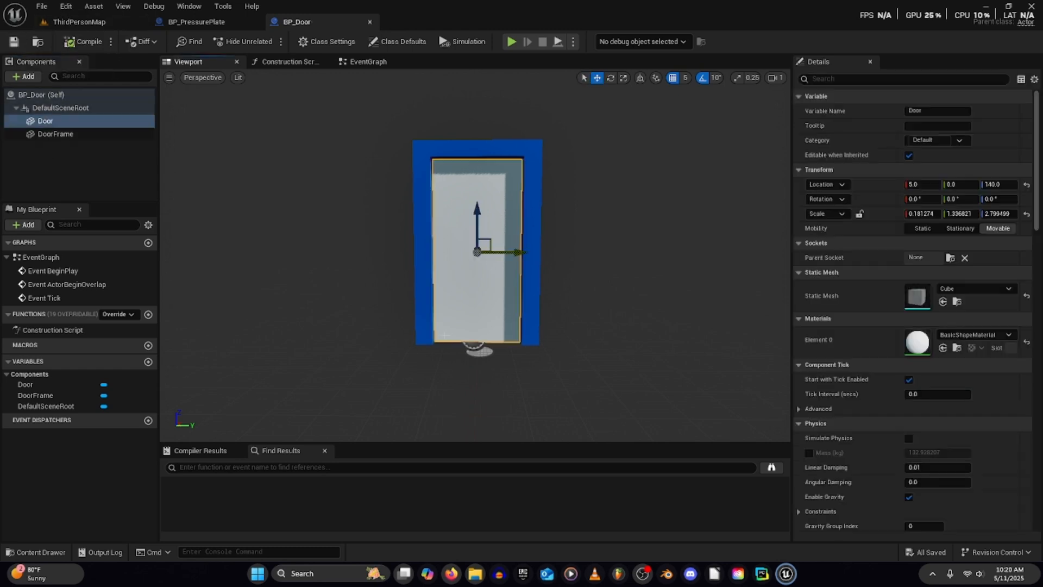
- Place a box geometry brush on the open floor of ThirdPersonMap
{"action": "left_click", "coordinate": [85, 27]}
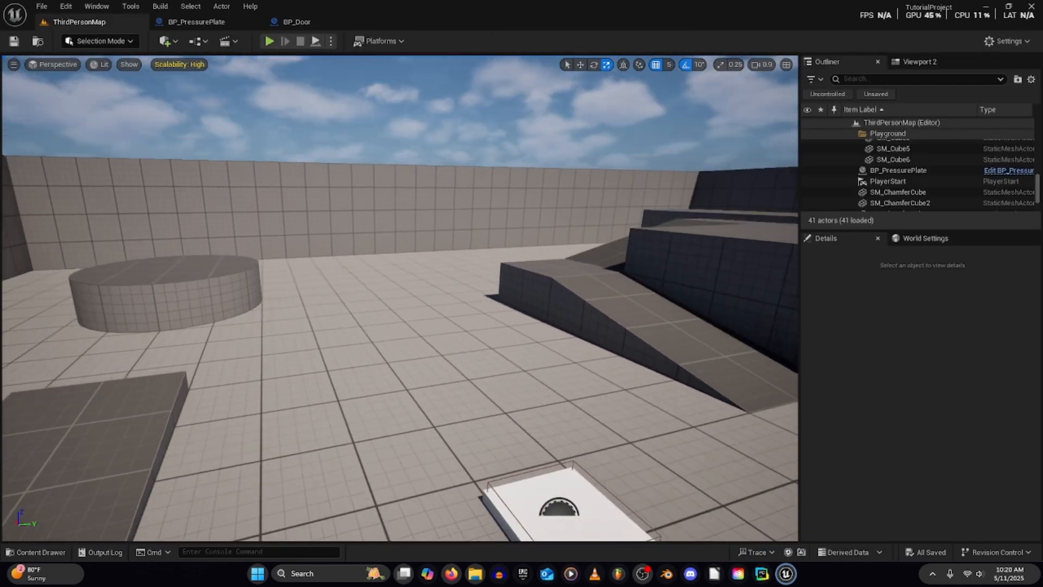
{"action": "right_click_drag", "start_coordinate": [360, 215], "coordinate": [411, 232]}
{"action": "key", "text": "w"}
{"action": "key", "text": "ctrl+space"}
{"action": "left_click", "coordinate": [326, 23]}
{"action": "left_click", "coordinate": [118, 26]}
{"action": "left_click", "coordinate": [173, 43]}
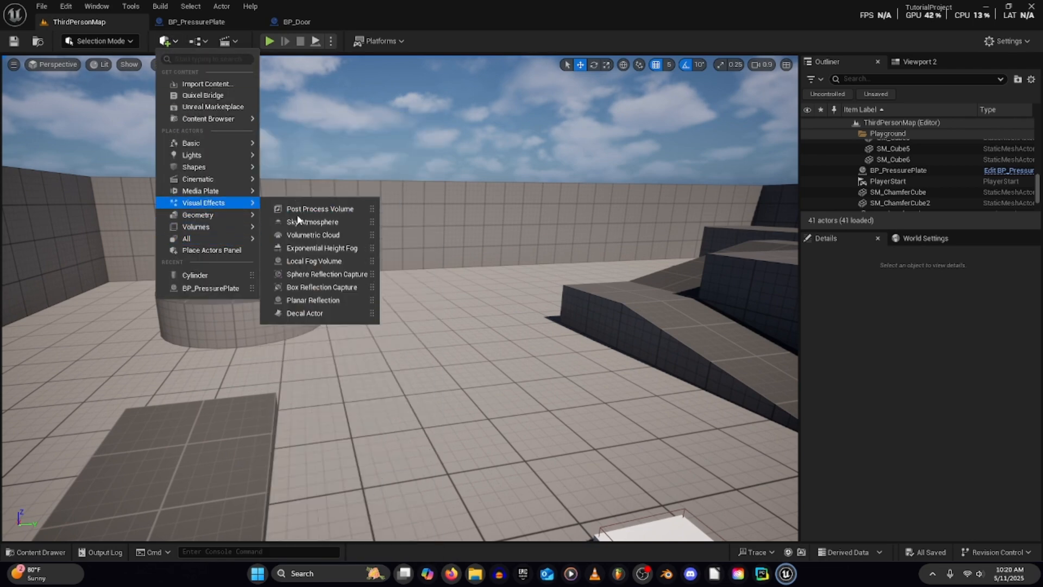
{"action": "mouse_move", "coordinate": [219, 215]}
{"action": "left_click", "coordinate": [413, 235]}
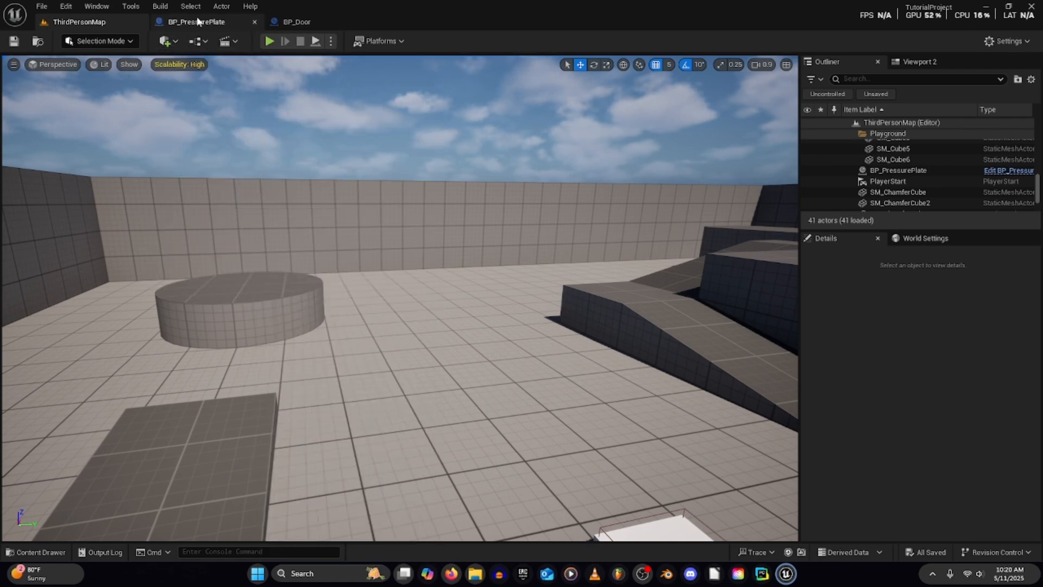
{"action": "left_click", "coordinate": [164, 40]}
{"action": "mouse_move", "coordinate": [288, 217]}
{"action": "left_mouse_down"}
{"action": "mouse_move", "coordinate": [419, 217]}
{"action": "mouse_move", "coordinate": [430, 391]}
{"action": "left_mouse_up"}
- Place the Doorframe static mesh in the level around the box brush as a size reference
{"action": "mouse_move", "coordinate": [491, 462]}
{"action": "right_mouse_down"}
{"action": "mouse_move", "coordinate": [510, 448]}
{"action": "mouse_move", "coordinate": [565, 450]}
{"action": "mouse_move", "coordinate": [500, 450]}
{"action": "mouse_move", "coordinate": [462, 503]}
{"action": "right_mouse_up"}
{"action": "key", "text": "e"}
{"action": "key", "text": "ctrl+space"}
{"action": "left_click", "coordinate": [224, 345]}
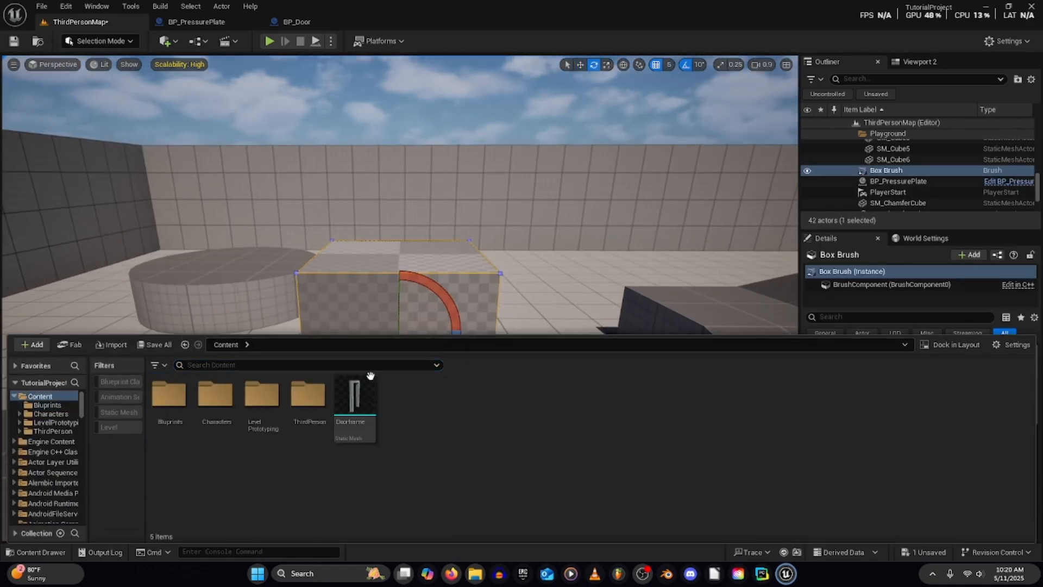
{"action": "mouse_move", "coordinate": [370, 376]}
{"action": "left_mouse_down"}
{"action": "mouse_move", "coordinate": [400, 235]}
{"action": "mouse_move", "coordinate": [416, 367]}
{"action": "mouse_move", "coordinate": [377, 474]}
{"action": "mouse_move", "coordinate": [402, 492]}
{"action": "left_mouse_up"}
{"action": "left_click", "coordinate": [392, 380]}
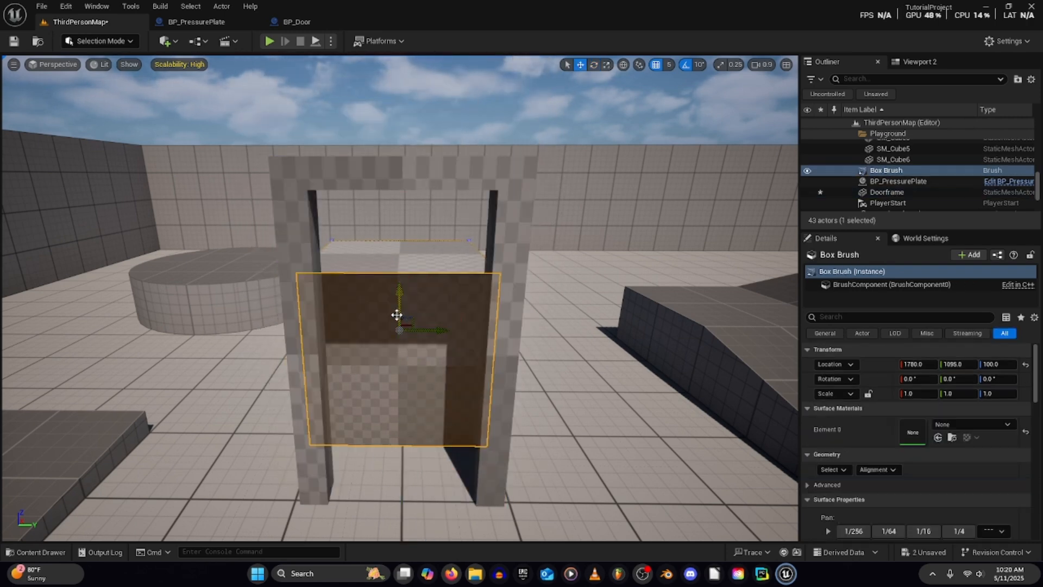
- Scale the box brush to about 0.1 in X and 0.7 in Y and move it to 1610, 1100, 100 inside the doorframe
{"action": "mouse_move", "coordinate": [405, 313]}
{"action": "left_mouse_down"}
{"action": "mouse_move", "coordinate": [411, 362]}
{"action": "mouse_move", "coordinate": [439, 365]}
{"action": "left_mouse_up"}
{"action": "key", "text": "d"}
{"action": "right_click_drag", "start_coordinate": [440, 359], "coordinate": [347, 360]}
{"action": "mouse_move", "coordinate": [563, 354]}
{"action": "left_mouse_down"}
{"action": "mouse_move", "coordinate": [475, 375]}
{"action": "mouse_move", "coordinate": [495, 378]}
{"action": "left_mouse_up"}
{"action": "key", "text": "r"}
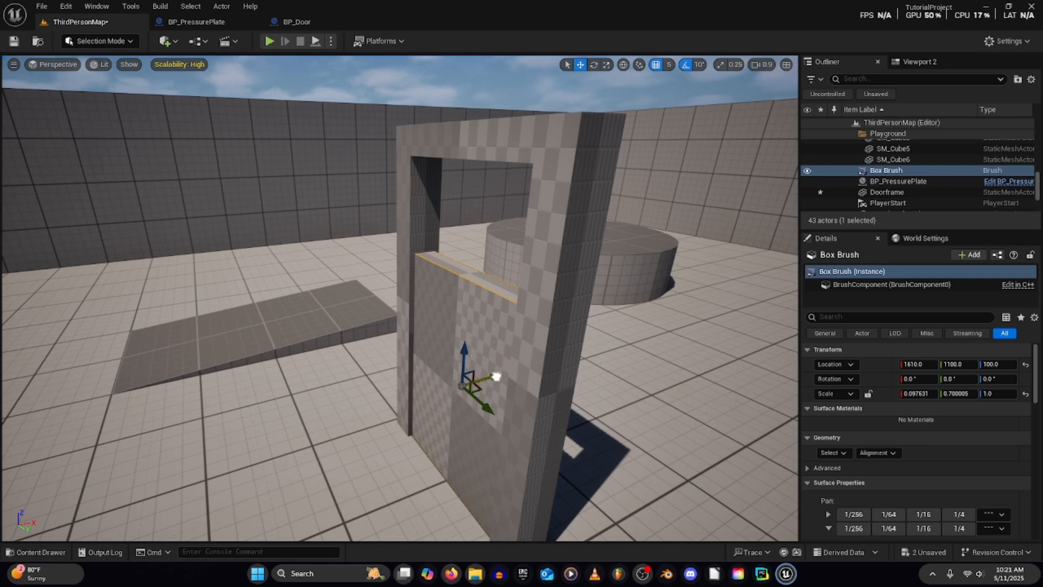
- Stretch the box brush to about 1.4 in Z and move it to X 1615, Z 140 to fill the doorway
{"action": "mouse_move", "coordinate": [284, 308]}
{"action": "right_mouse_down"}
{"action": "mouse_move", "coordinate": [374, 298]}
{"action": "mouse_move", "coordinate": [378, 320]}
{"action": "right_mouse_up"}
{"action": "mouse_move", "coordinate": [414, 347]}
{"action": "left_mouse_down"}
{"action": "mouse_move", "coordinate": [421, 274]}
{"action": "mouse_move", "coordinate": [414, 299]}
{"action": "mouse_move", "coordinate": [415, 289]}
{"action": "left_mouse_up"}
{"action": "key", "text": "r"}
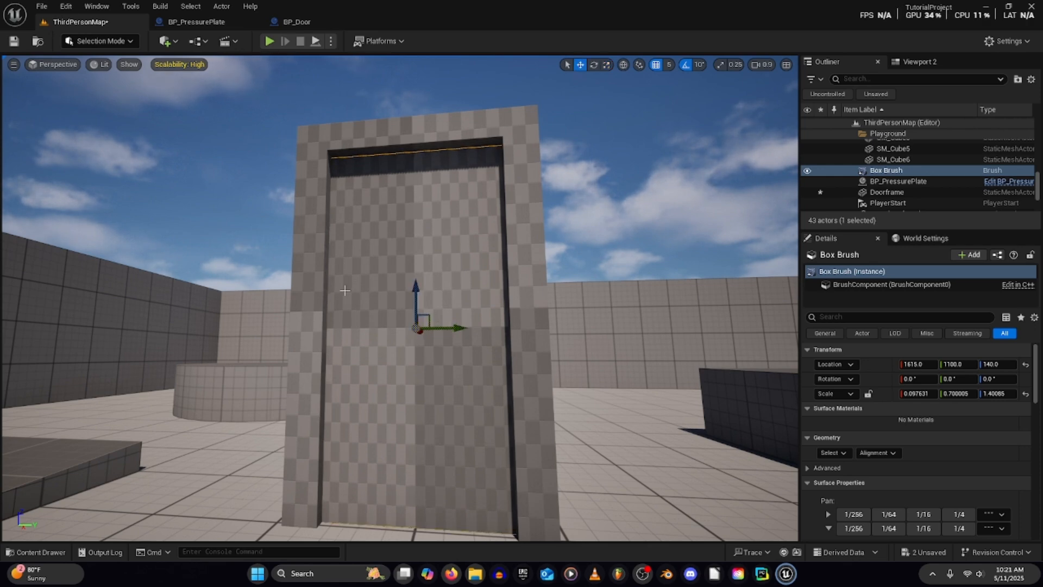
- Place a second box geometry brush on the floor in front of the door
{"action": "right_click_drag", "start_coordinate": [341, 376], "coordinate": [151, 110]}
{"action": "key", "text": "w"}
{"action": "key", "text": "a"}
{"action": "key", "text": "w"}
{"action": "key", "text": "s"}
{"action": "left_click", "coordinate": [175, 42]}
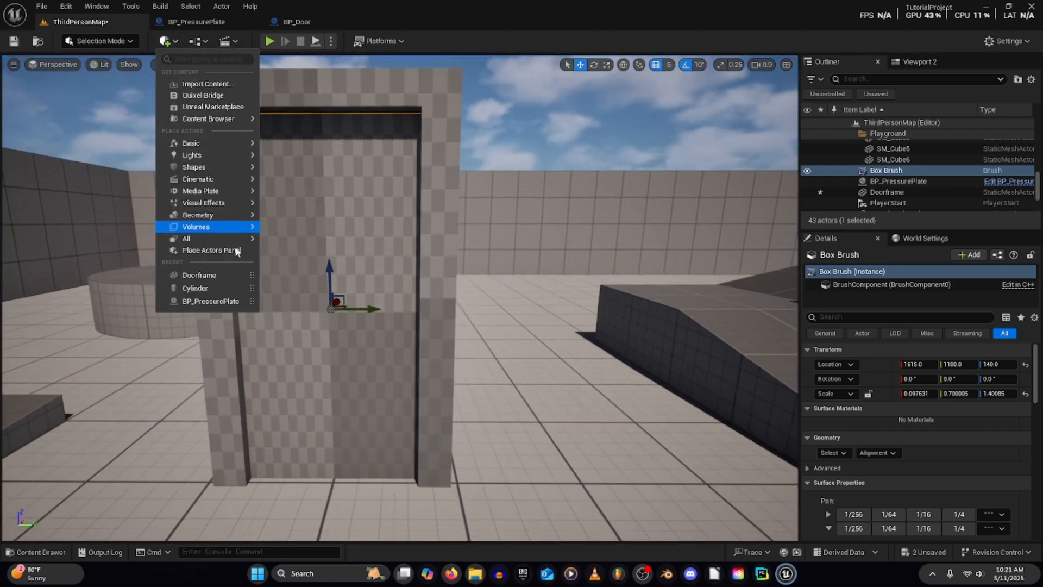
{"action": "mouse_move", "coordinate": [228, 216]}
{"action": "mouse_move", "coordinate": [295, 221]}
{"action": "left_mouse_down"}
{"action": "mouse_move", "coordinate": [329, 294]}
{"action": "mouse_move", "coordinate": [482, 482]}
{"action": "mouse_move", "coordinate": [339, 517]}
{"action": "left_mouse_up"}
- Scale the second box brush uniformly down to about 0.07 for a door handle
{"action": "right_click_drag", "start_coordinate": [339, 518], "coordinate": [244, 518]}
{"action": "key", "text": "d"}
{"action": "key", "text": "r"}
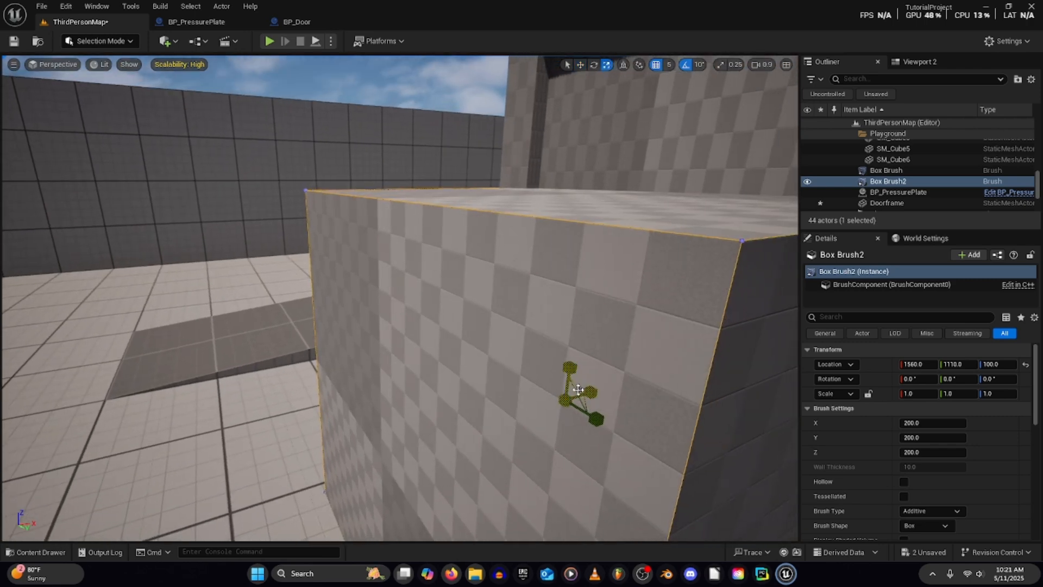
{"action": "mouse_move", "coordinate": [565, 400]}
{"action": "left_mouse_down"}
{"action": "mouse_move", "coordinate": [592, 380]}
{"action": "mouse_move", "coordinate": [542, 422]}
{"action": "left_mouse_up"}
{"action": "key", "text": "a"}
{"action": "right_click_drag", "start_coordinate": [565, 400], "coordinate": [725, 403]}
{"action": "key", "text": "w"}
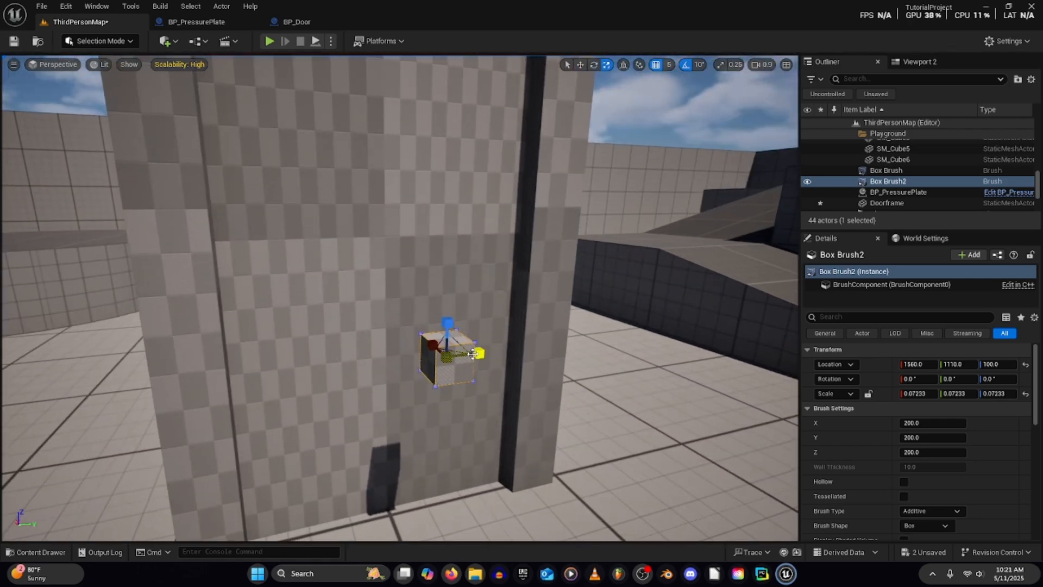
- Stretch the small handle brush to about 0.52 in Y and set its Z scale to about 0.07
{"action": "mouse_move", "coordinate": [475, 354]}
{"action": "left_mouse_down"}
{"action": "mouse_move", "coordinate": [492, 348]}
{"action": "mouse_move", "coordinate": [478, 352]}
{"action": "mouse_move", "coordinate": [491, 347]}
{"action": "mouse_move", "coordinate": [445, 312]}
{"action": "mouse_move", "coordinate": [445, 321]}
{"action": "left_mouse_up"}
{"action": "key", "text": "a"}
{"action": "right_click_drag", "start_coordinate": [435, 305], "coordinate": [513, 303]}
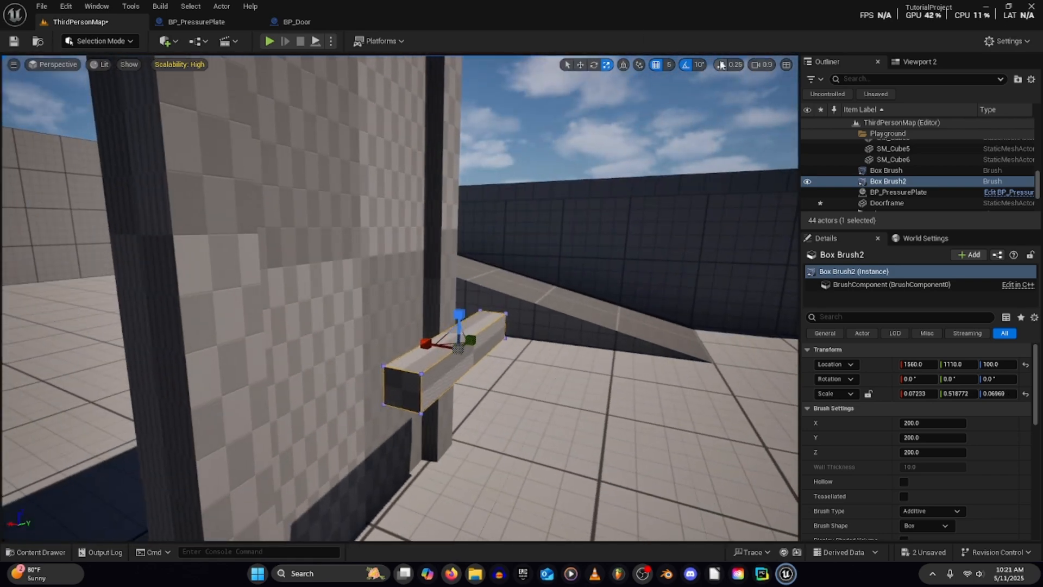
- Move the handle brush against the door at X 1610 and raise it to Z 195
{"action": "right_click_drag", "start_coordinate": [525, 223], "coordinate": [535, 190]}
{"action": "key", "text": "q"}
{"action": "key", "text": "e"}
{"action": "mouse_move", "coordinate": [418, 225]}
{"action": "right_mouse_down"}
{"action": "mouse_move", "coordinate": [426, 288]}
{"action": "mouse_move", "coordinate": [347, 239]}
{"action": "mouse_move", "coordinate": [375, 239]}
{"action": "right_mouse_up"}
{"action": "key", "text": "s"}
{"action": "key", "text": "w"}
{"action": "mouse_move", "coordinate": [436, 422]}
{"action": "left_mouse_down"}
{"action": "mouse_move", "coordinate": [429, 327]}
{"action": "mouse_move", "coordinate": [387, 306]}
{"action": "mouse_move", "coordinate": [415, 357]}
{"action": "mouse_move", "coordinate": [442, 294]}
{"action": "left_mouse_up"}
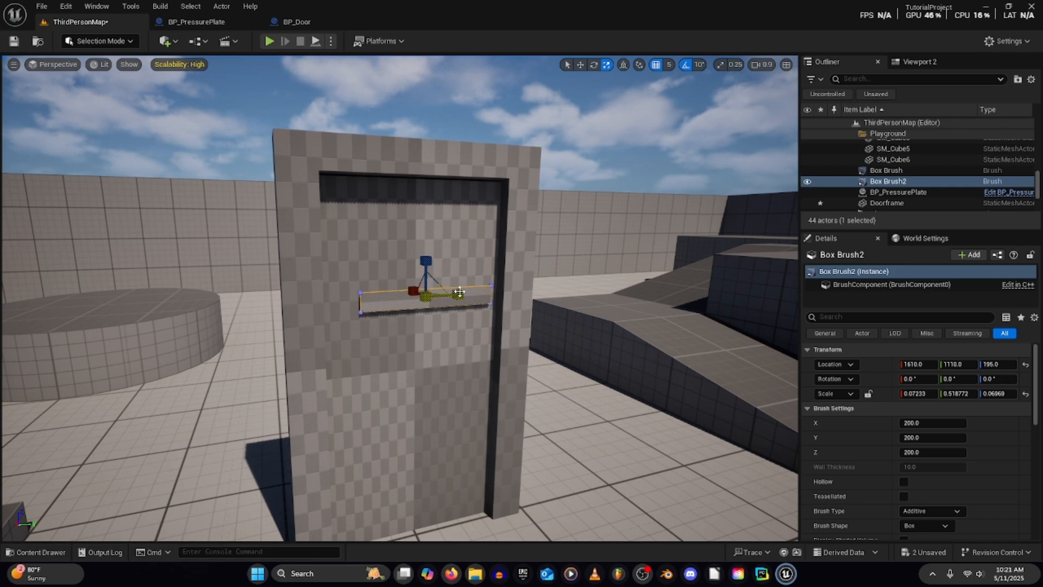
- Shrink the handle brush to about 0.07 on every axis and move it to Y 1155, Z 150
{"action": "key", "text": "w"}
{"action": "right_click_drag", "start_coordinate": [428, 315], "coordinate": [543, 320]}
{"action": "key", "text": "a"}
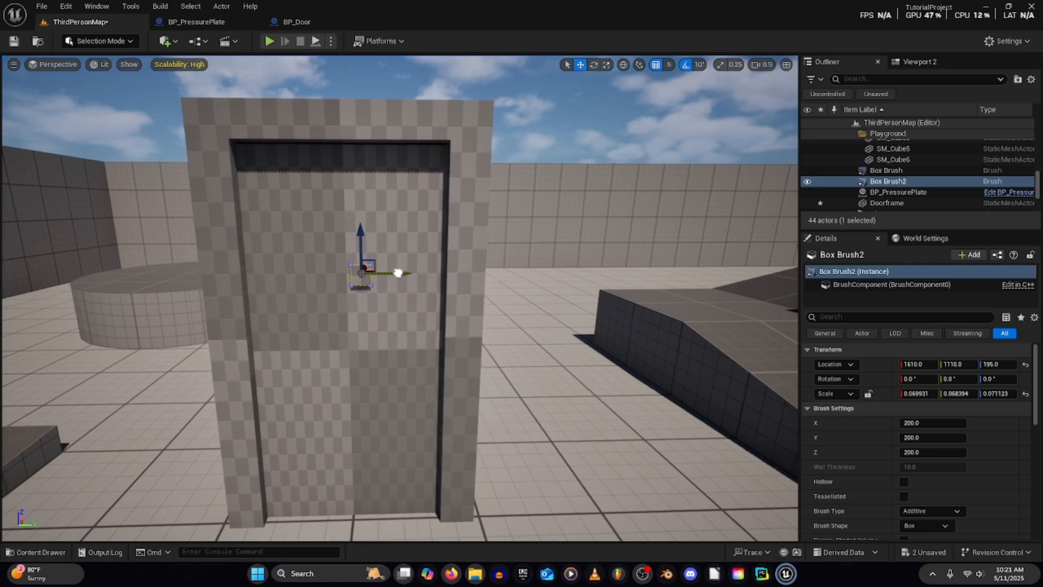
{"action": "left_click_drag", "start_coordinate": [398, 272], "coordinate": [322, 277]}
{"action": "left_click_drag", "start_coordinate": [279, 239], "coordinate": [281, 282]}
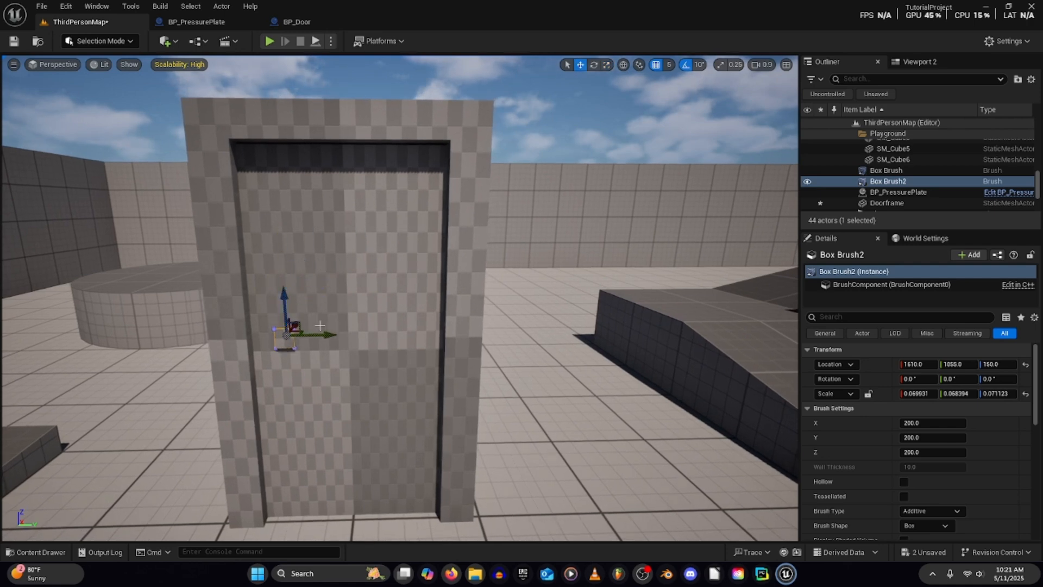
{"action": "left_click_drag", "start_coordinate": [321, 337], "coordinate": [445, 336]}
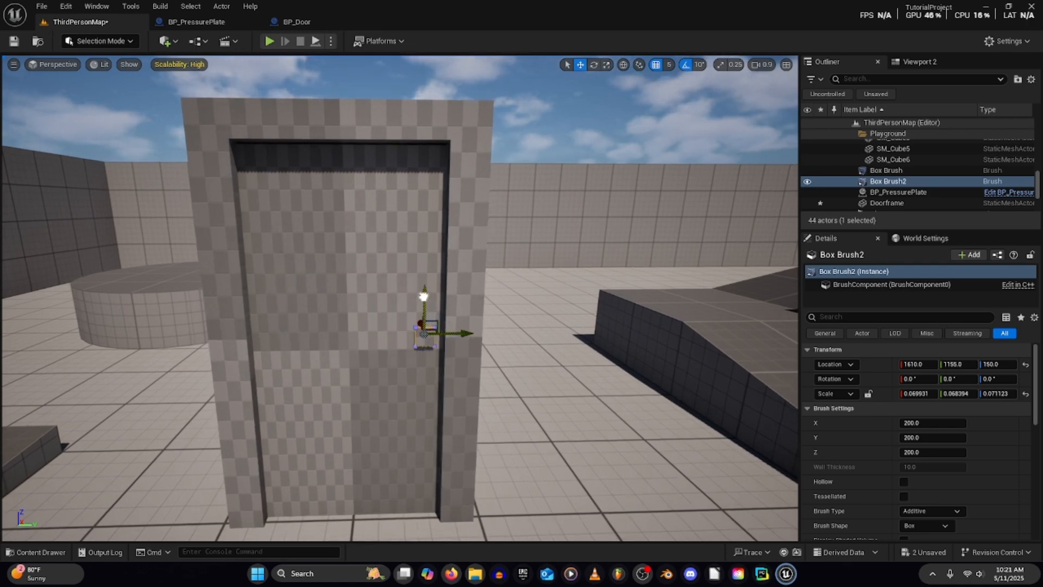
- Pull the handle brush out of the door to X 1600 and shift it to Y 1150
{"action": "key", "text": "a"}
{"action": "mouse_move", "coordinate": [363, 346]}
{"action": "right_mouse_down"}
{"action": "mouse_move", "coordinate": [402, 347]}
{"action": "mouse_move", "coordinate": [272, 334]}
{"action": "right_mouse_up"}
{"action": "key", "text": "d"}
{"action": "key", "text": "w"}
{"action": "left_click_drag", "start_coordinate": [420, 391], "coordinate": [445, 399]}
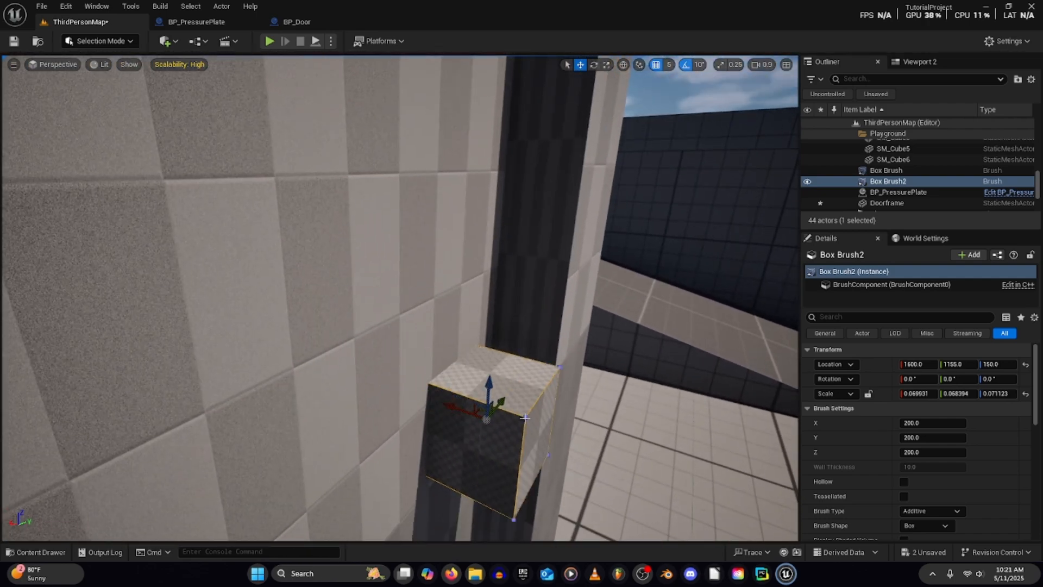
{"action": "key", "text": "s"}
{"action": "right_click_drag", "start_coordinate": [524, 418], "coordinate": [374, 410]}
{"action": "left_click_drag", "start_coordinate": [603, 403], "coordinate": [592, 403]}
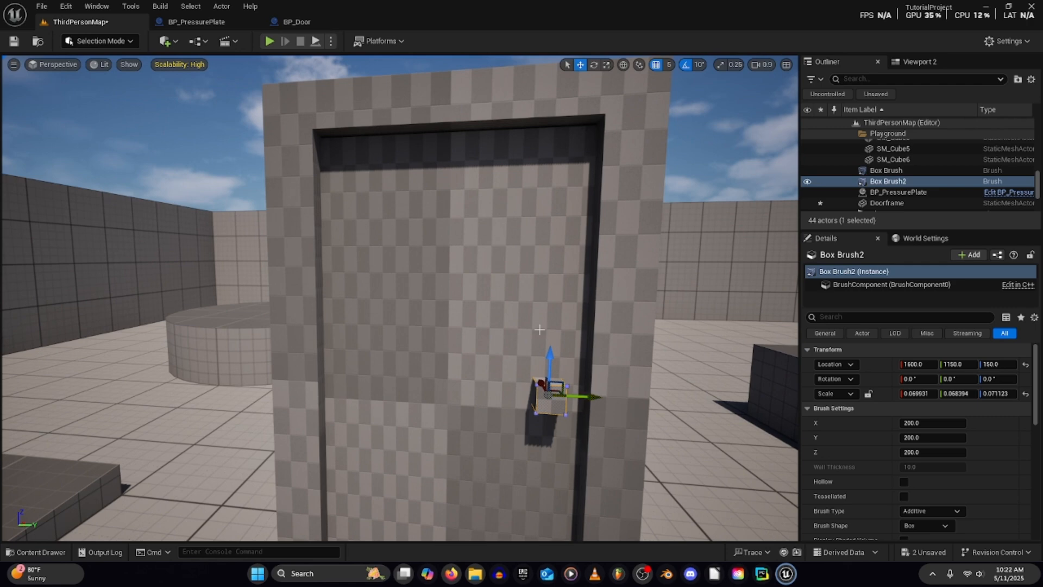
- Convert the door and handle brushes together into one static mesh named Door in the Content folder
{"action": "left_click", "coordinate": [447, 305]}
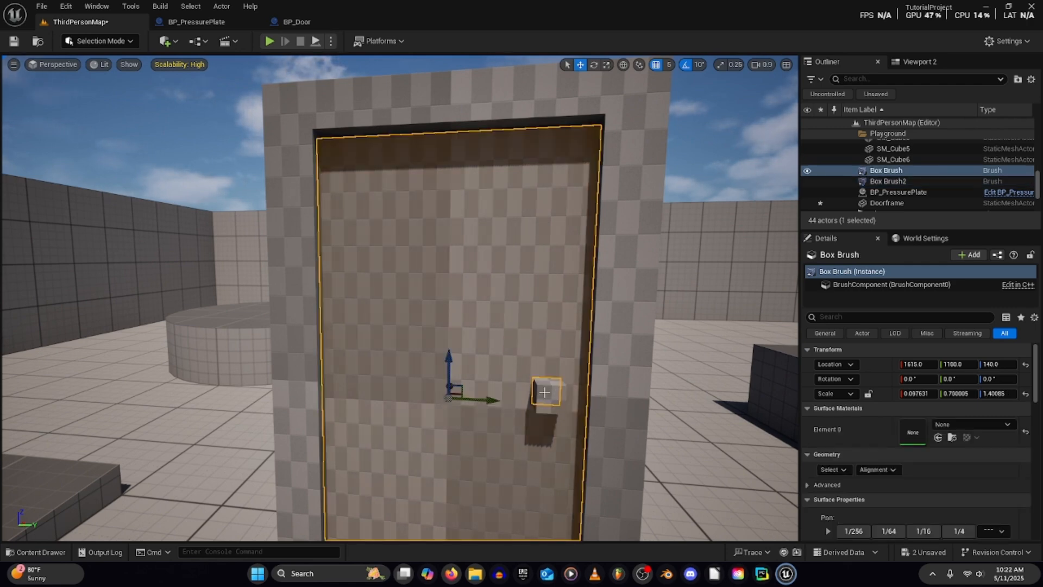
{"action": "left_click", "coordinate": [892, 181], "text": "ctrl"}
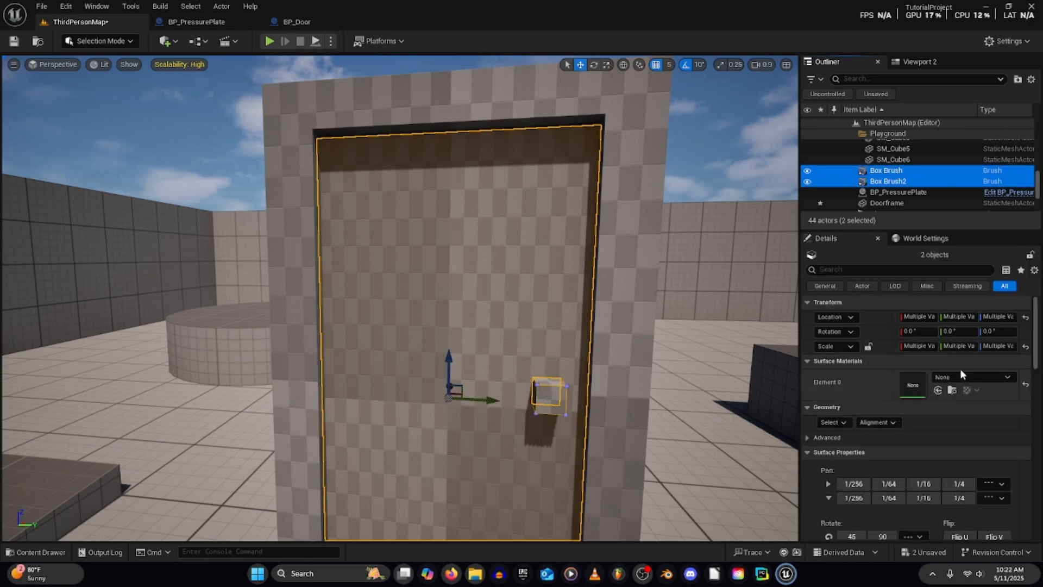
{"action": "scroll", "coordinate": [940, 406], "scroll_direction": "down", "scroll_amount": 6}
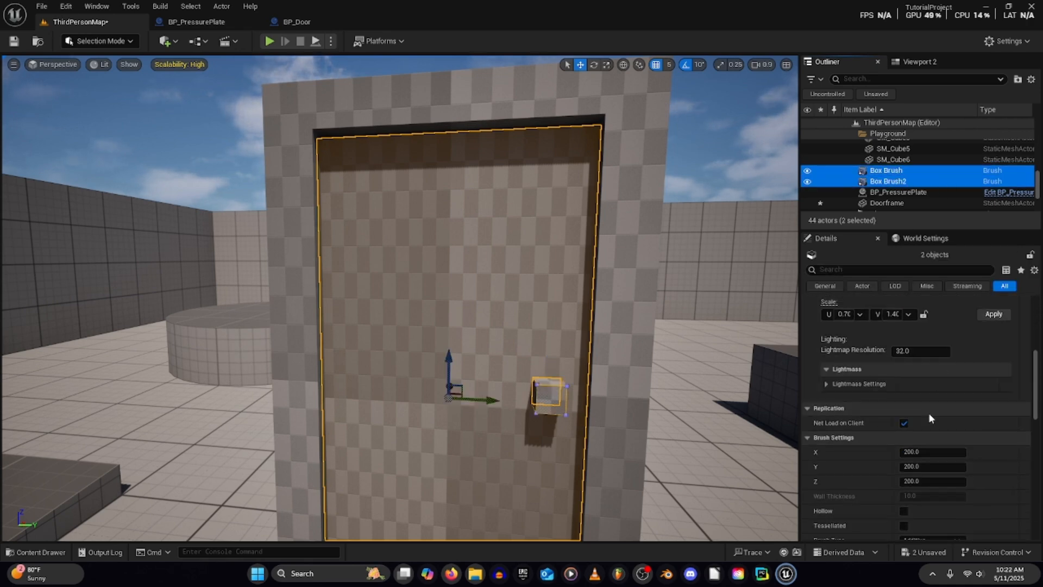
{"action": "scroll", "coordinate": [928, 412], "scroll_direction": "up", "scroll_amount": 5}
{"action": "left_click", "coordinate": [807, 438]}
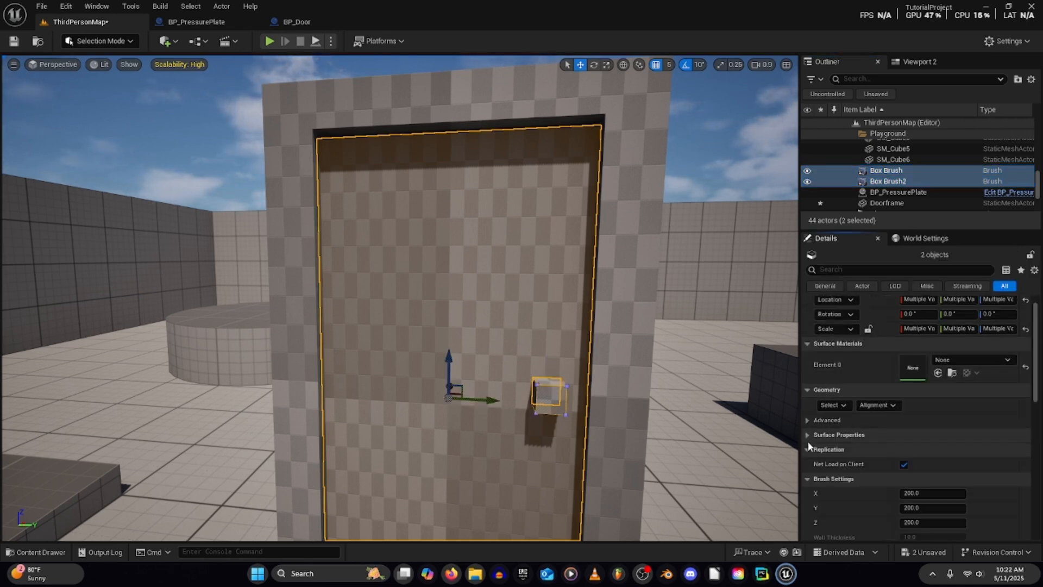
{"action": "scroll", "coordinate": [809, 448], "scroll_direction": "down", "scroll_amount": 5}
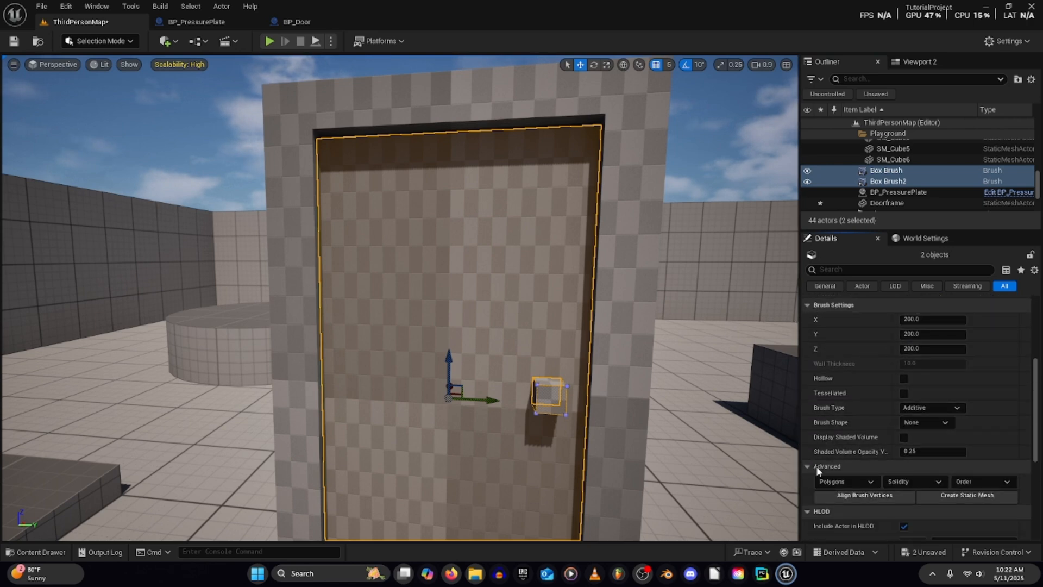
{"action": "scroll", "coordinate": [817, 471], "scroll_direction": "down", "scroll_amount": 2}
{"action": "left_click", "coordinate": [966, 377]}
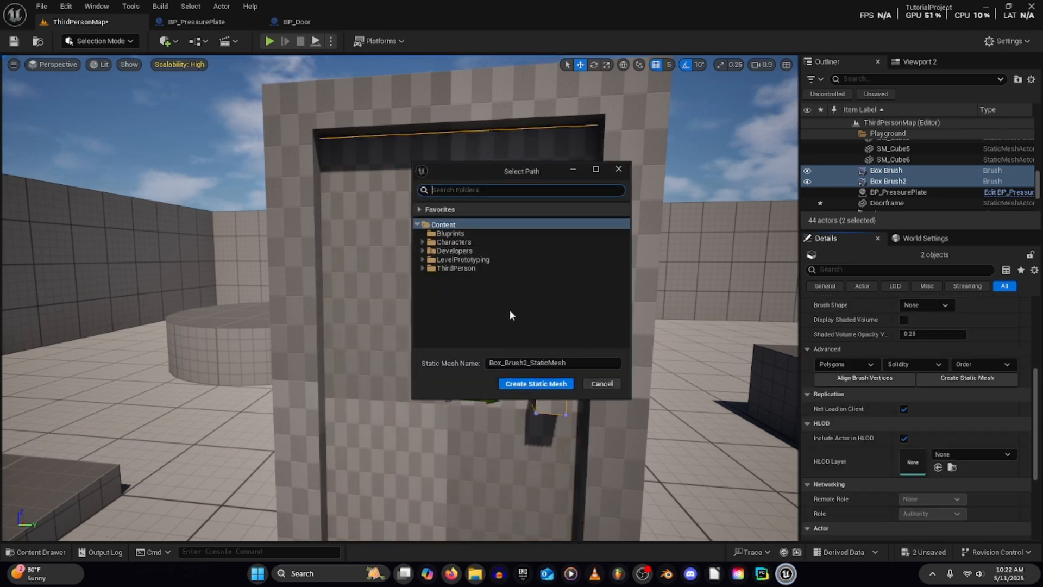
{"action": "left_click", "coordinate": [565, 362]}
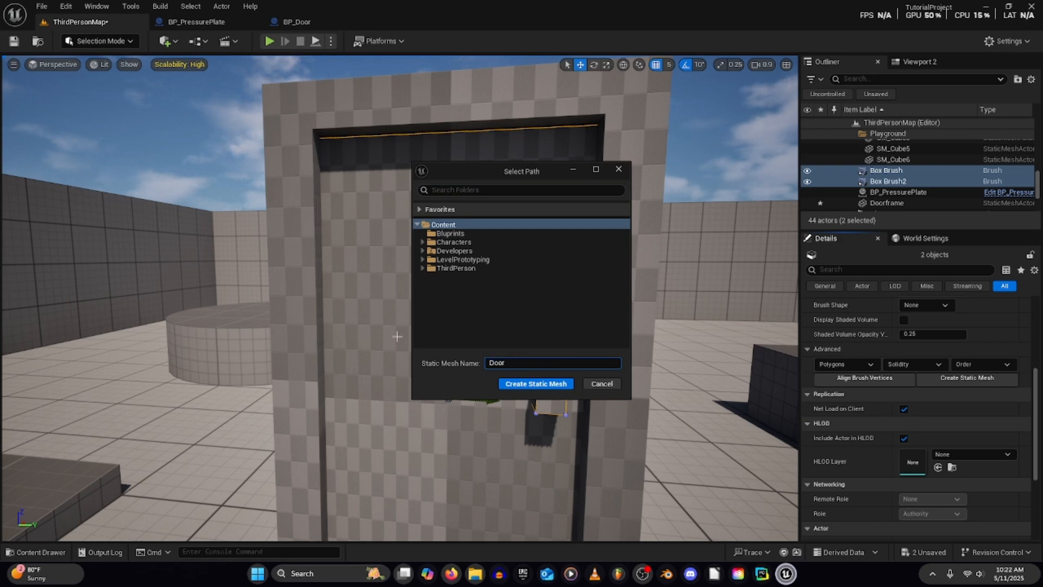
{"action": "left_click", "coordinate": [531, 384]}
- Select the Door mesh, switch to Modeling mode and start the Edit Pivot tool
{"action": "key", "text": "s"}
{"action": "right_click_drag", "start_coordinate": [522, 395], "coordinate": [546, 406]}
{"action": "key", "text": "a"}
{"action": "key", "text": "w"}
{"action": "left_click", "coordinate": [414, 365]}
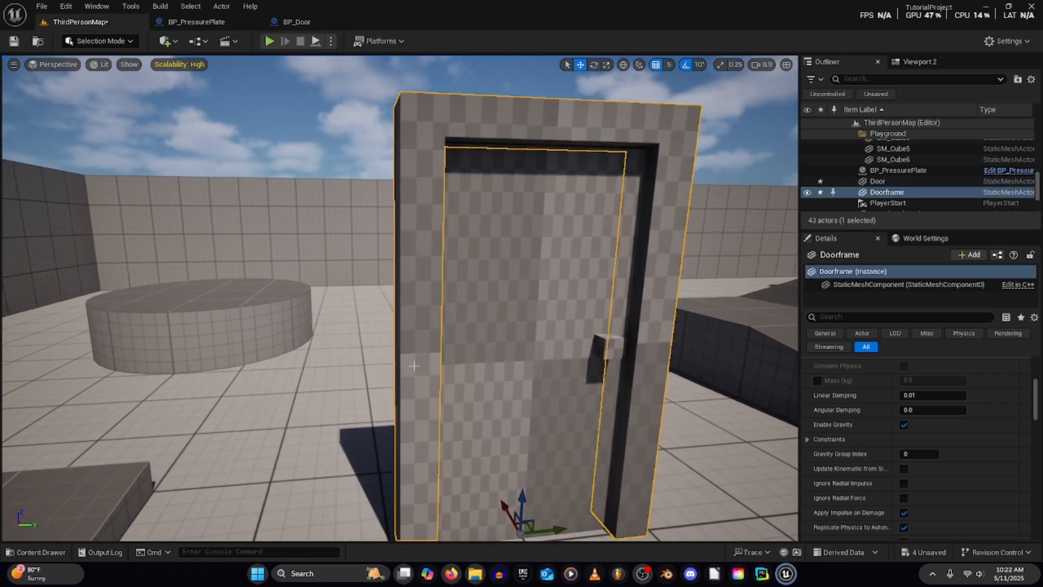
{"action": "left_click", "coordinate": [507, 359]}
{"action": "left_click", "coordinate": [80, 40]}
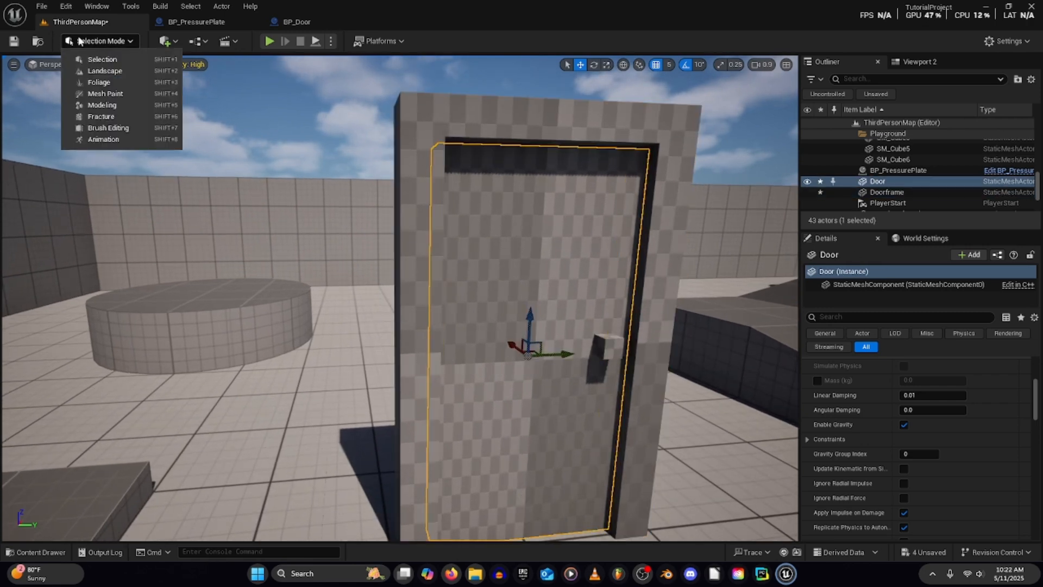
{"action": "left_click", "coordinate": [103, 106]}
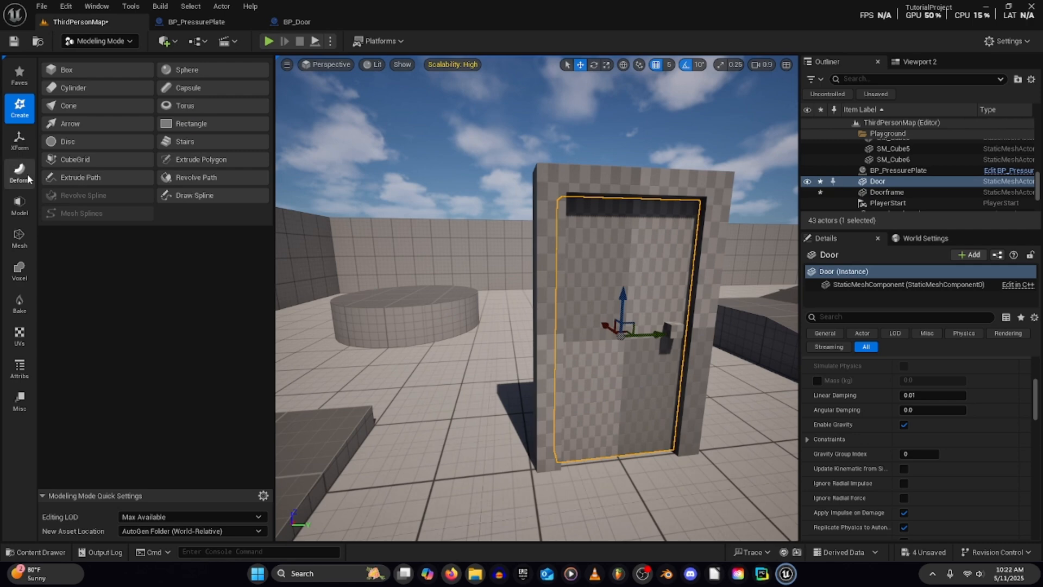
{"action": "left_click", "coordinate": [20, 139]}
{"action": "left_click", "coordinate": [71, 106]}
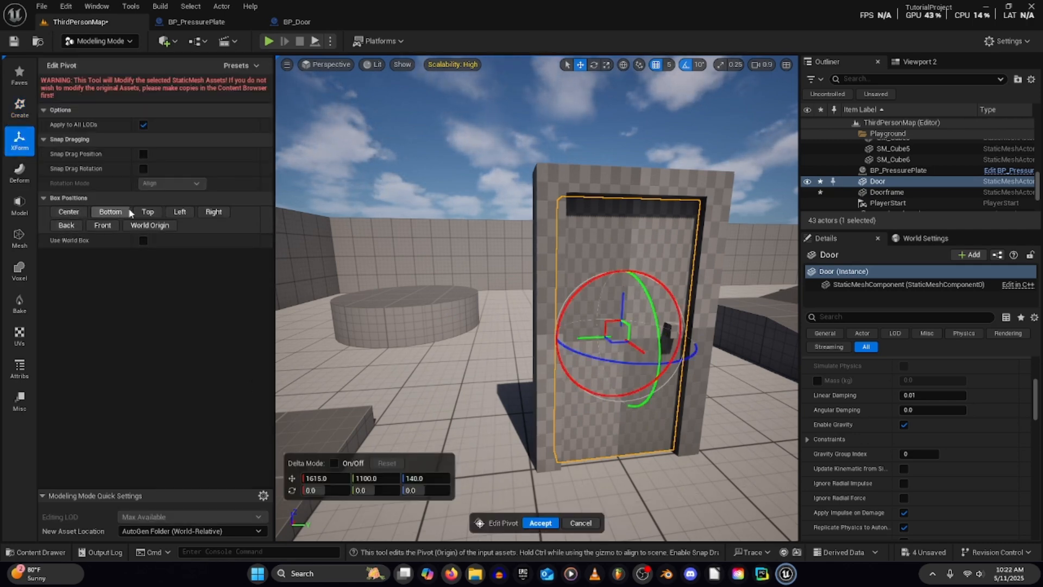
- Place the door's pivot at its bottom, set position snapping to 50, and shift the pivot to Y 1050
{"action": "left_click", "coordinate": [107, 211]}
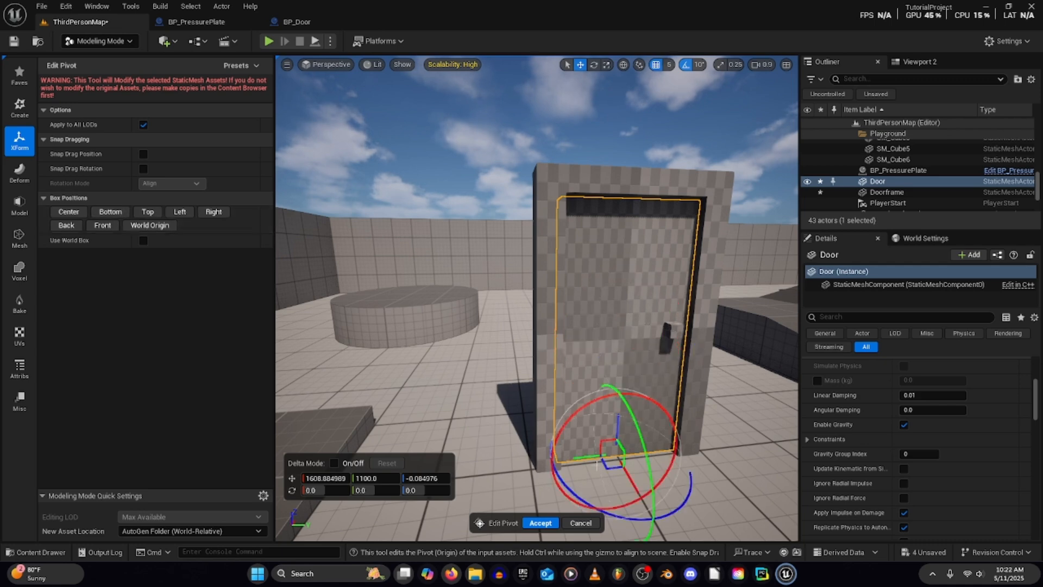
{"action": "right_click_drag", "start_coordinate": [543, 326], "coordinate": [513, 331]}
{"action": "left_click", "coordinate": [668, 65]}
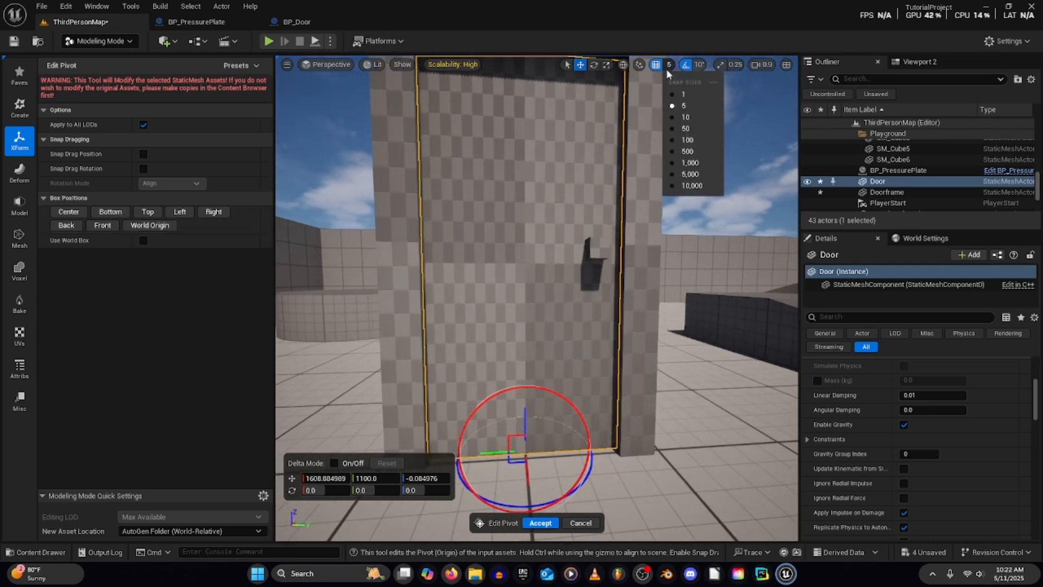
{"action": "left_click", "coordinate": [686, 129]}
{"action": "left_click_drag", "start_coordinate": [463, 451], "coordinate": [439, 452]}
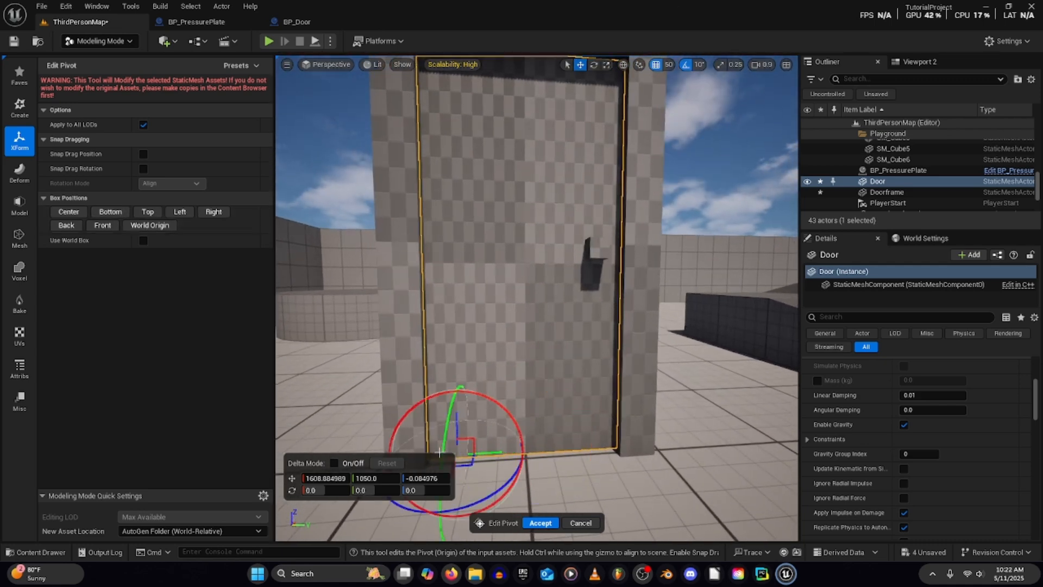
- Place the door's pivot at its Left box position, set its Z to 0, and accept the pivot edit
{"action": "right_click_drag", "start_coordinate": [555, 444], "coordinate": [271, 290]}
{"action": "left_click", "coordinate": [183, 214]}
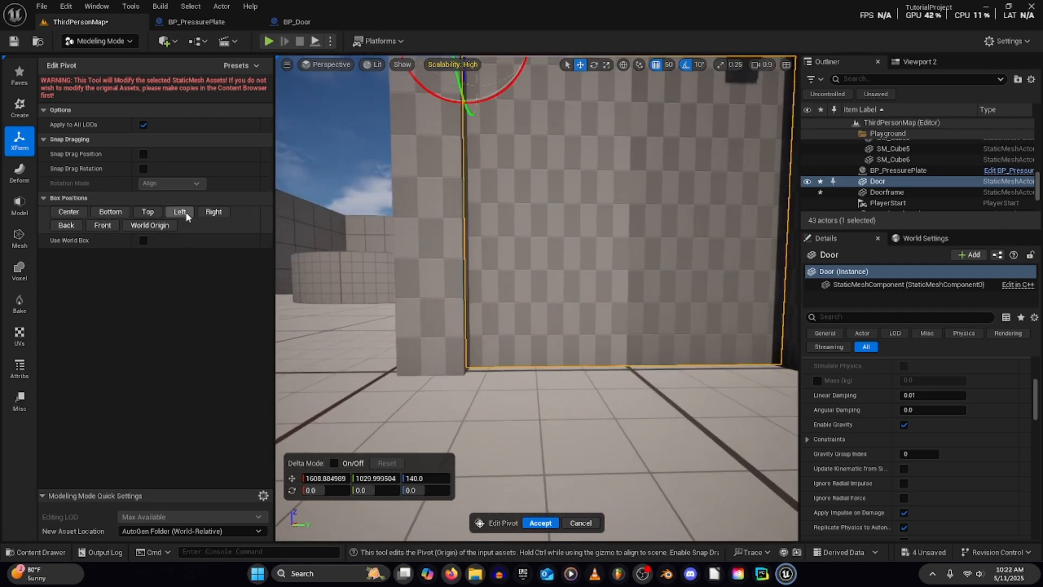
{"action": "right_click_drag", "start_coordinate": [429, 294], "coordinate": [492, 544]}
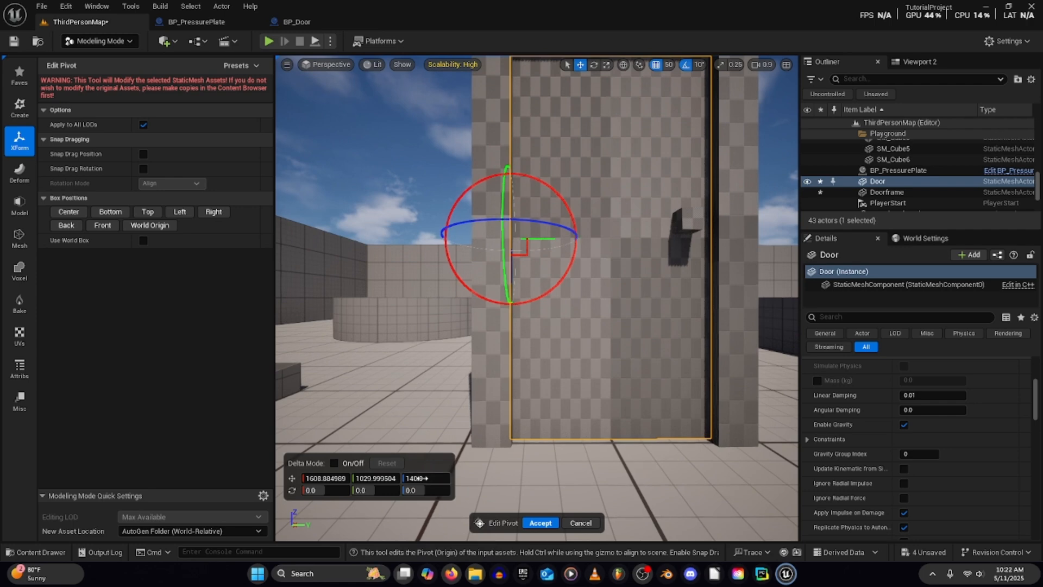
{"action": "left_click_drag", "start_coordinate": [421, 478], "coordinate": [374, 478]}
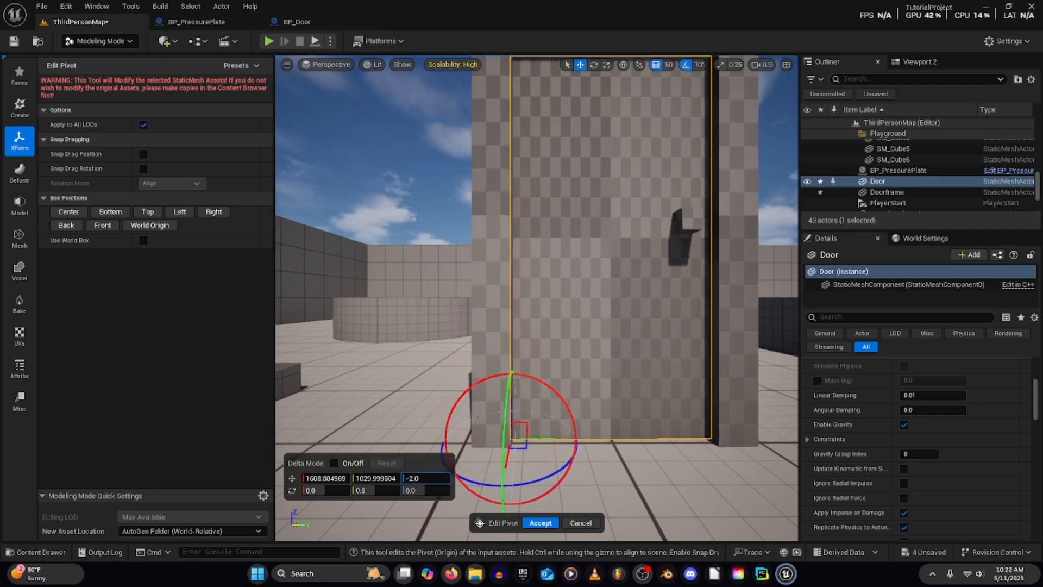
{"action": "key", "text": "Return"}
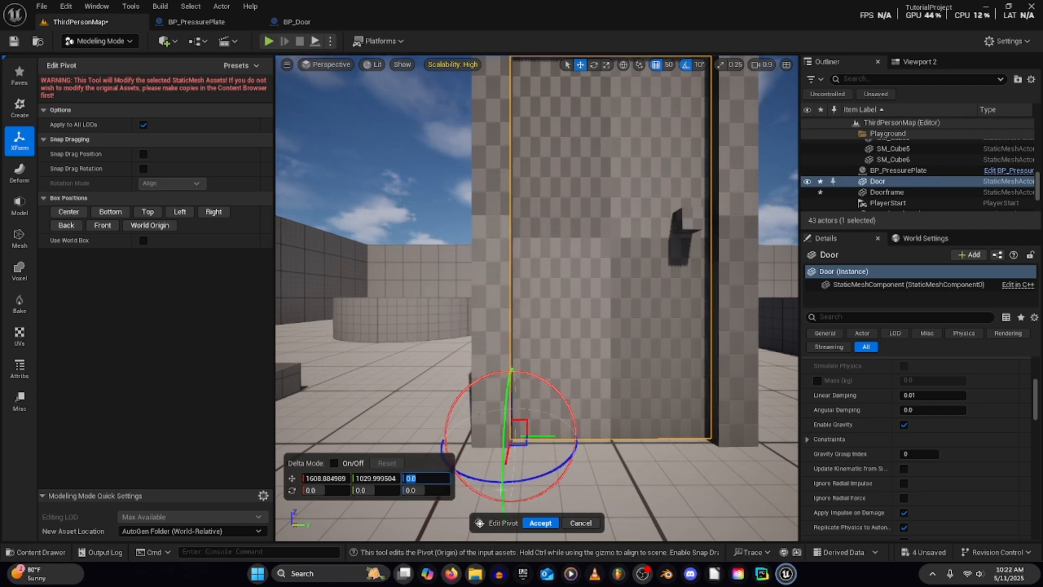
{"action": "left_click", "coordinate": [541, 525]}
- Try rotating the door about its edited pivot to test the hinge
{"action": "mouse_move", "coordinate": [595, 476]}
{"action": "right_mouse_down"}
{"action": "mouse_move", "coordinate": [596, 505]}
{"action": "mouse_move", "coordinate": [595, 476]}
{"action": "right_mouse_up"}
{"action": "key", "text": "e"}
{"action": "left_click_drag", "start_coordinate": [568, 461], "coordinate": [549, 481]}
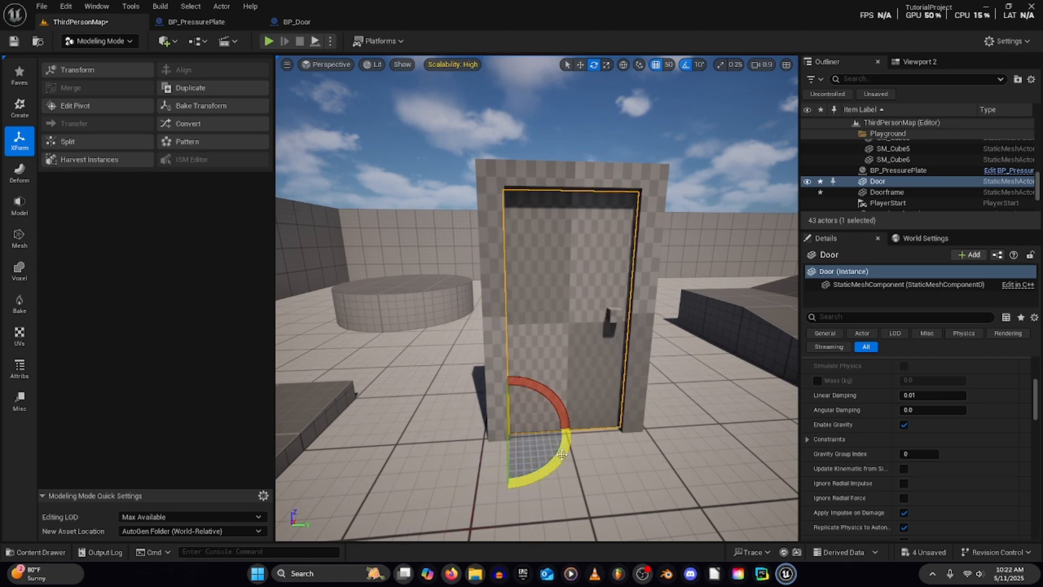
- Return to Selection mode, save the level, and deselect the door
{"action": "left_click", "coordinate": [98, 42]}
{"action": "left_click", "coordinate": [90, 59]}
{"action": "key", "text": "ctrl+s"}
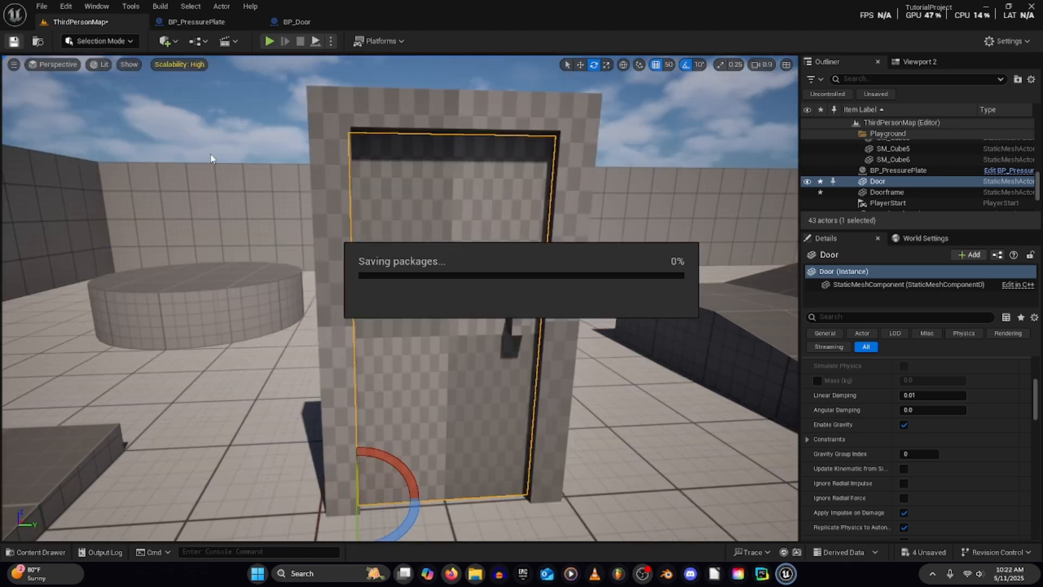
{"action": "key", "text": "Escape"}
{"action": "right_click_drag", "start_coordinate": [353, 269], "coordinate": [351, 278]}
{"action": "key", "text": "s"}
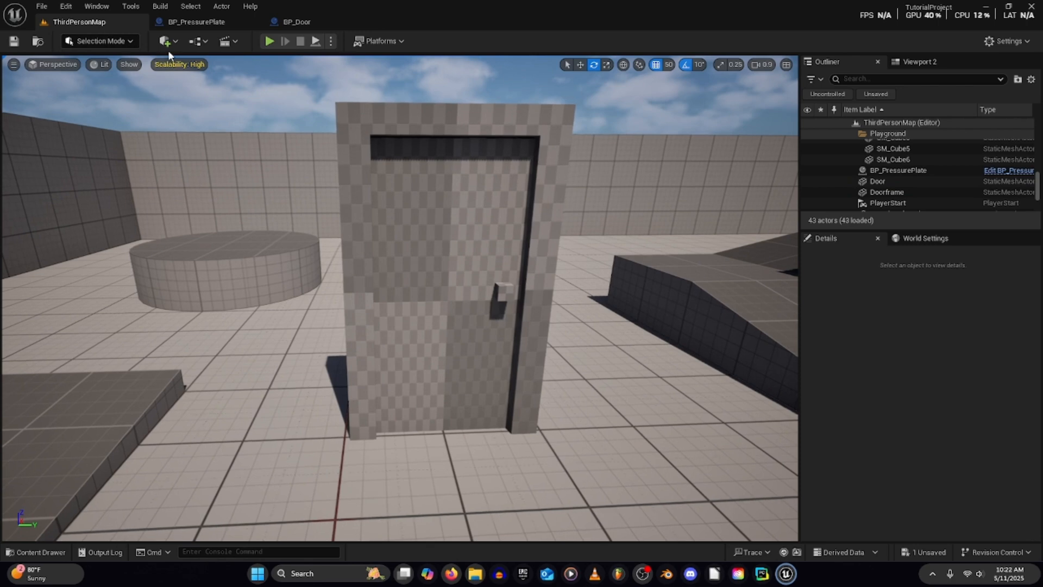
- In BP_Door, replace the Door component's static mesh with the Door mesh
{"action": "left_click", "coordinate": [165, 41]}
{"action": "left_click", "coordinate": [307, 26]}
{"action": "mouse_move", "coordinate": [489, 261]}
{"action": "right_mouse_down"}
{"action": "mouse_move", "coordinate": [489, 290]}
{"action": "mouse_move", "coordinate": [488, 280]}
{"action": "right_mouse_up"}
{"action": "key", "text": "e"}
{"action": "mouse_move", "coordinate": [490, 276]}
{"action": "left_mouse_down"}
{"action": "mouse_move", "coordinate": [516, 275]}
{"action": "mouse_move", "coordinate": [508, 270]}
{"action": "mouse_move", "coordinate": [530, 255]}
{"action": "mouse_move", "coordinate": [490, 274]}
{"action": "left_mouse_up"}
{"action": "left_click", "coordinate": [963, 288]}
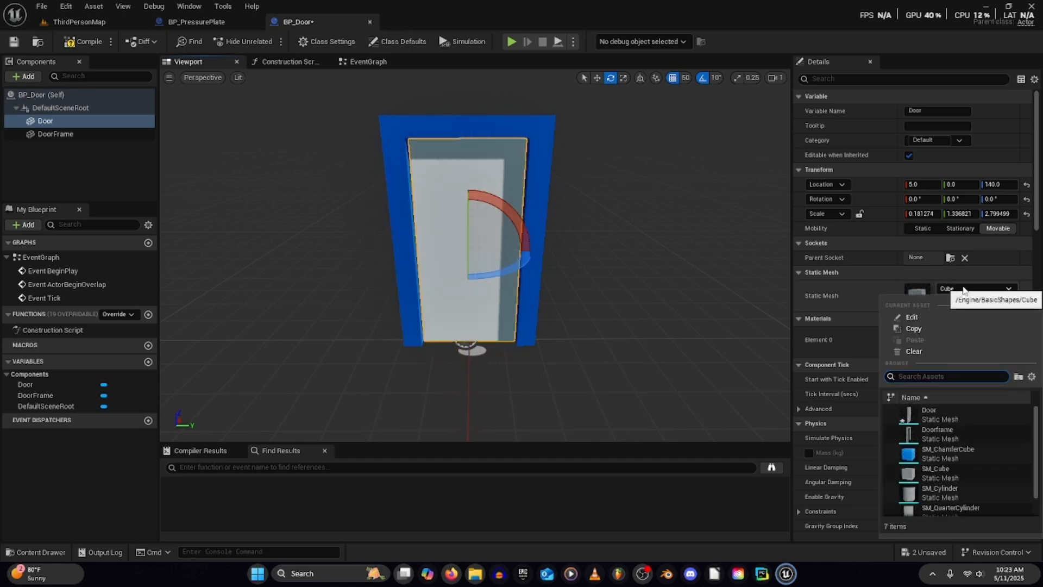
{"action": "type", "text": "door"}
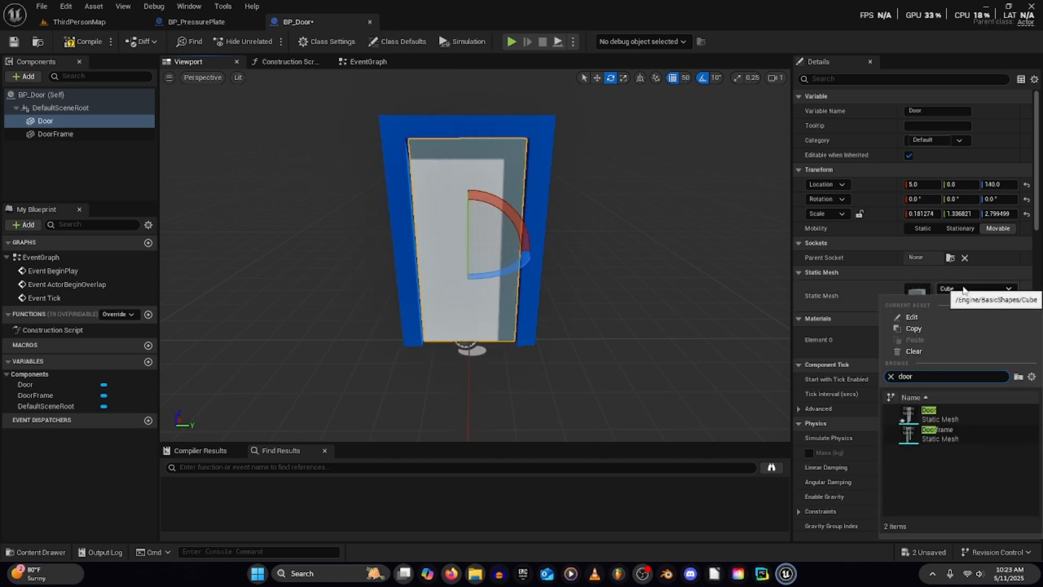
{"action": "left_click", "coordinate": [944, 417]}
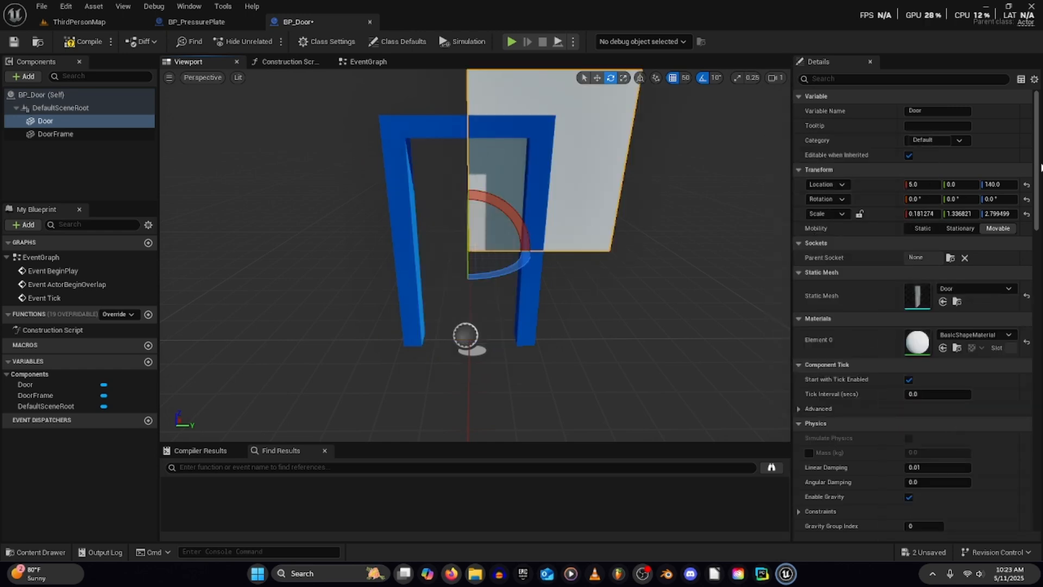
- Reset the Door component's location and scale to their defaults
{"action": "left_click", "coordinate": [1027, 185]}
{"action": "left_click", "coordinate": [1026, 199]}
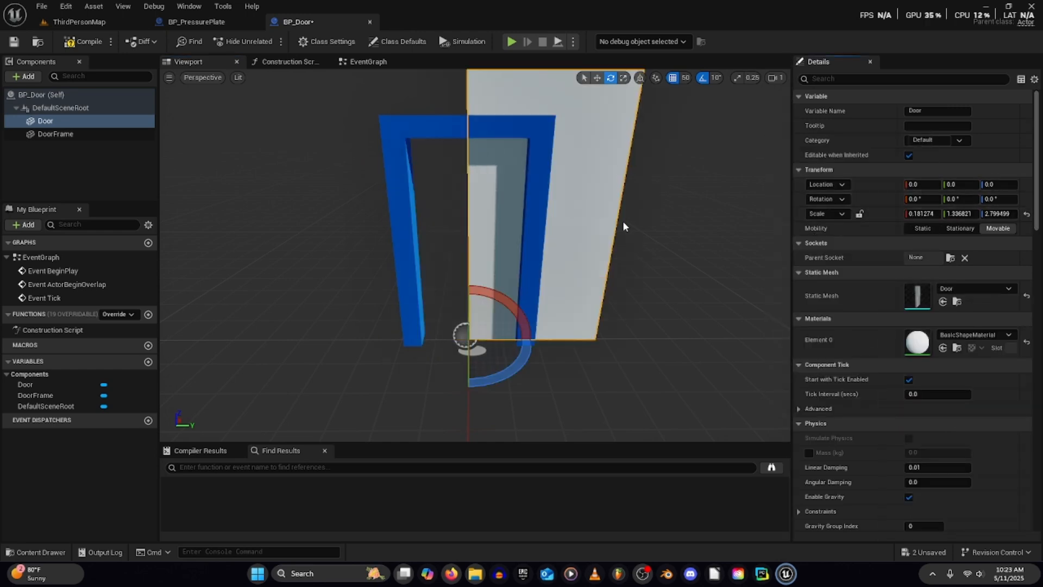
{"action": "mouse_move", "coordinate": [525, 346]}
{"action": "right_mouse_down"}
{"action": "mouse_move", "coordinate": [534, 298]}
{"action": "mouse_move", "coordinate": [526, 332]}
{"action": "right_mouse_up"}
{"action": "key", "text": "s"}
{"action": "left_click", "coordinate": [1027, 214]}
- Move the Door component to Y -70 inside the frame using a position snap of 10, and compile the Blueprint
{"action": "key", "text": "w"}
{"action": "right_click_drag", "start_coordinate": [456, 294], "coordinate": [468, 321]}
{"action": "left_click_drag", "start_coordinate": [463, 314], "coordinate": [410, 317]}
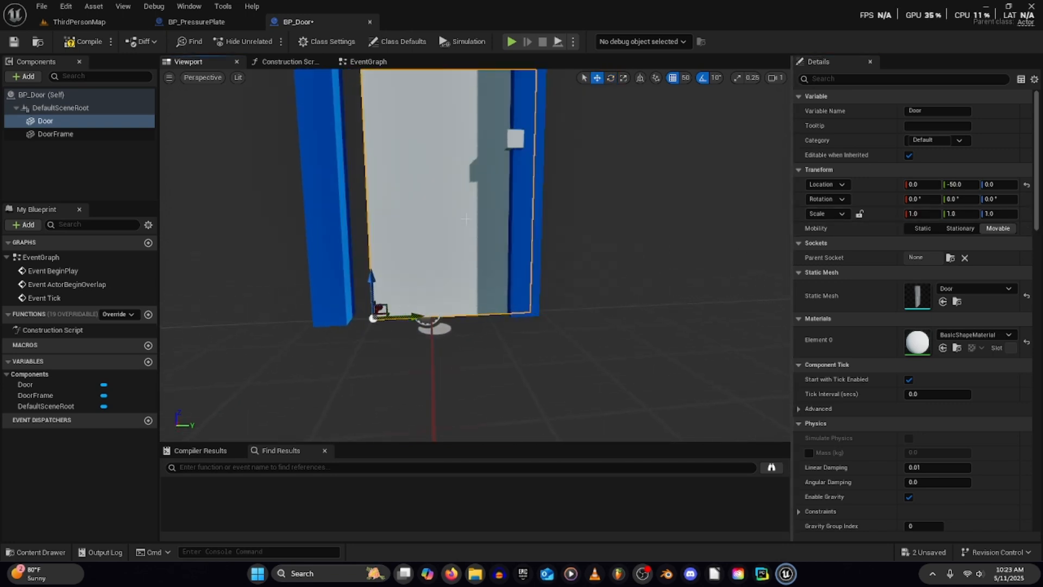
{"action": "left_click", "coordinate": [685, 78]}
{"action": "left_click", "coordinate": [700, 128]}
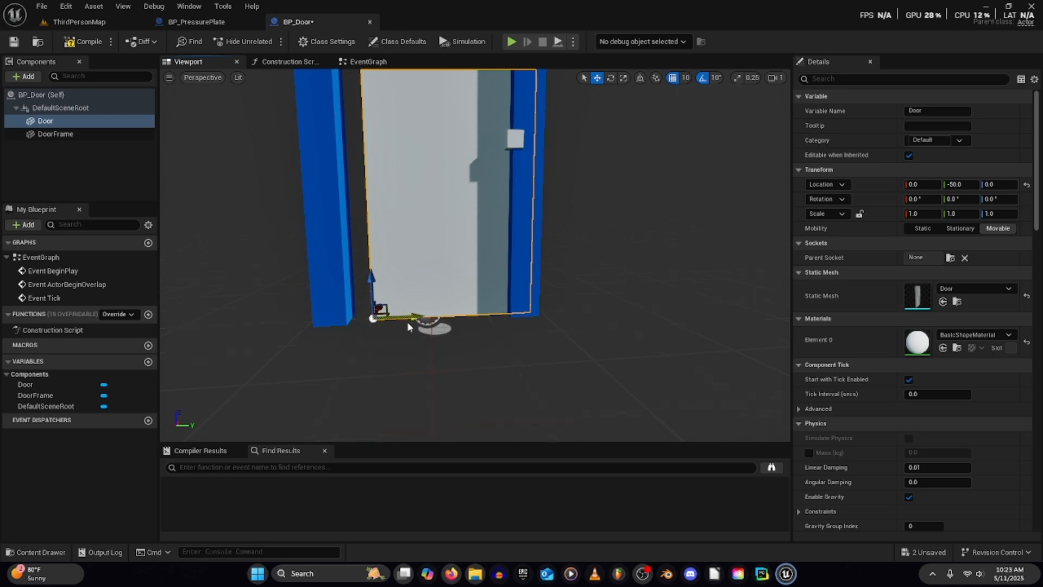
{"action": "left_click_drag", "start_coordinate": [409, 325], "coordinate": [401, 314]}
{"action": "right_click_drag", "start_coordinate": [501, 252], "coordinate": [514, 235]}
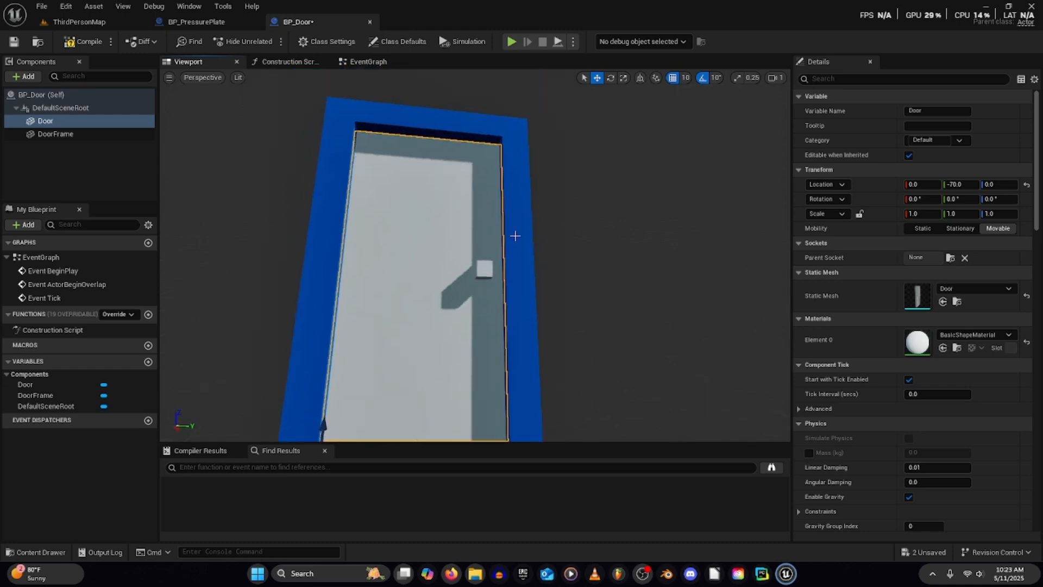
{"action": "mouse_move", "coordinate": [327, 97]}
{"action": "right_mouse_down"}
{"action": "mouse_move", "coordinate": [321, 117]}
{"action": "mouse_move", "coordinate": [320, 100]}
{"action": "right_mouse_up"}
{"action": "key", "text": "s"}
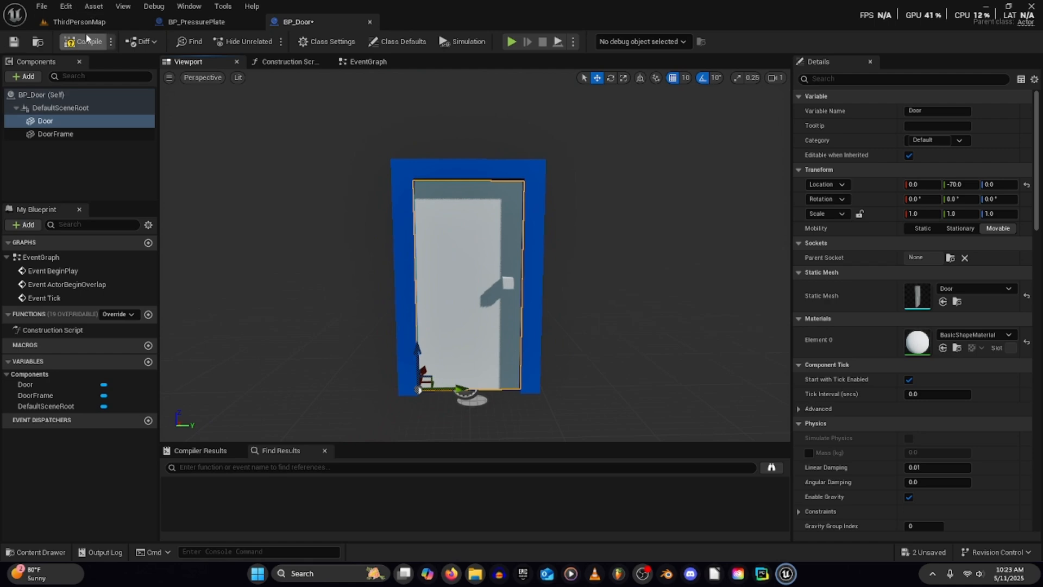
{"action": "left_click", "coordinate": [82, 42]}
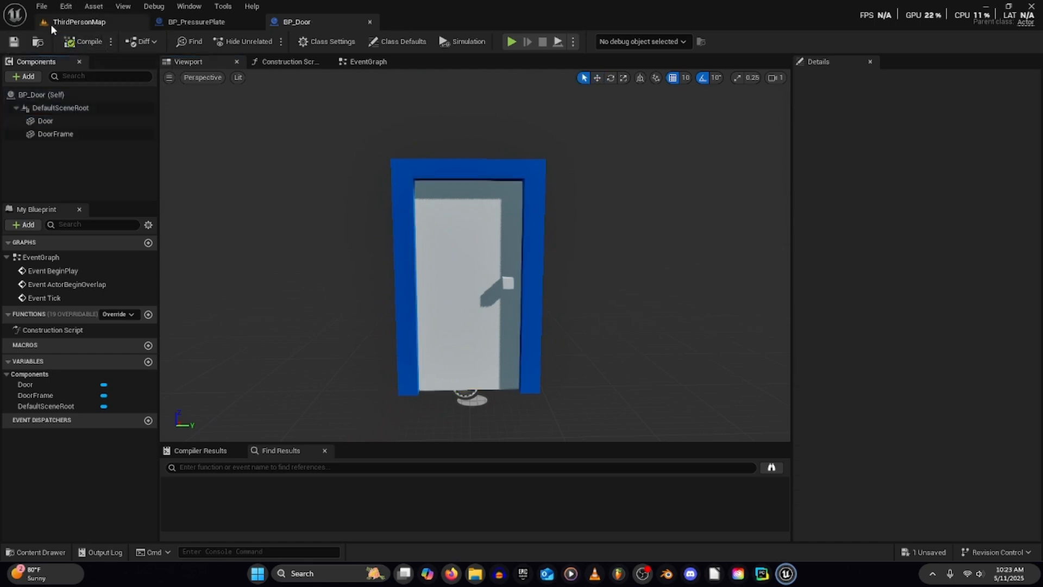
- Delete the door and door frame meshes from ThirdPersonMap
{"action": "left_click", "coordinate": [69, 24]}
{"action": "right_click_drag", "start_coordinate": [495, 258], "coordinate": [494, 257]}
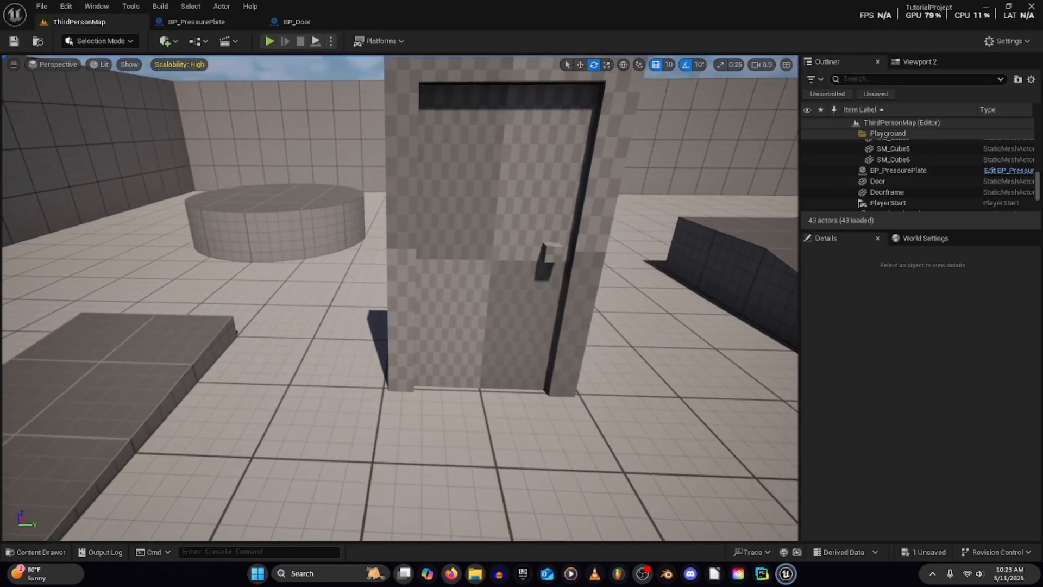
{"action": "left_click", "coordinate": [494, 257]}
{"action": "key", "text": "Delete"}
{"action": "left_click", "coordinate": [390, 279]}
{"action": "key", "text": "Delete"}
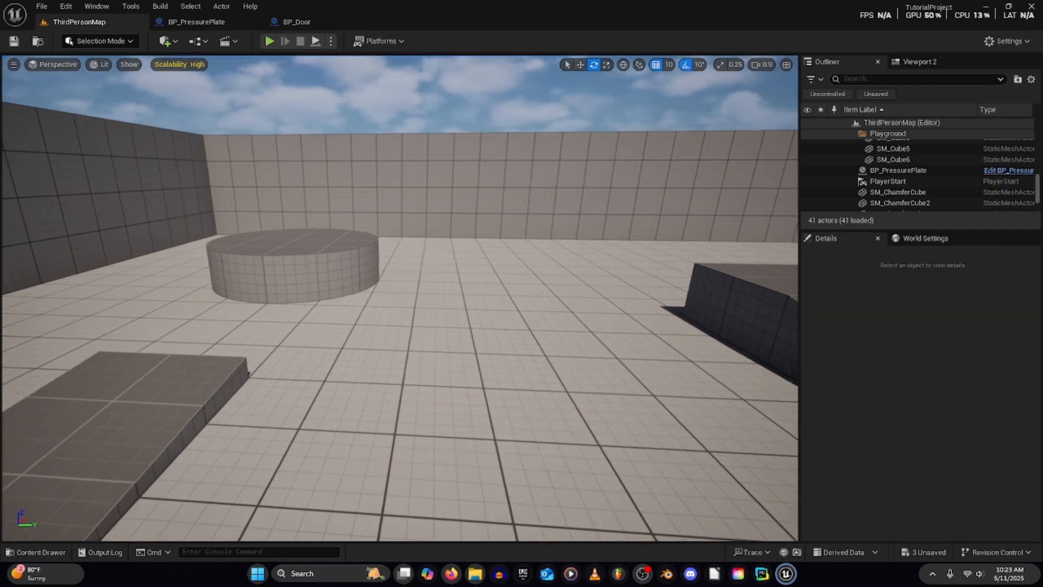
- Create a folder named Static_Meshes in the Content folder
{"action": "key", "text": "ctrl+space"}
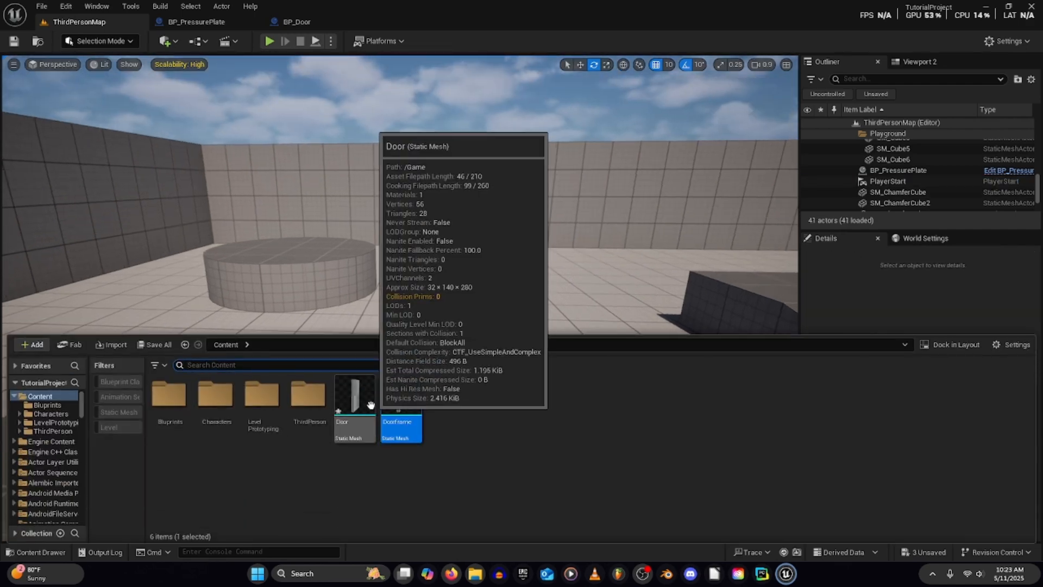
{"action": "right_click", "coordinate": [272, 470]}
{"action": "left_click", "coordinate": [298, 116]}
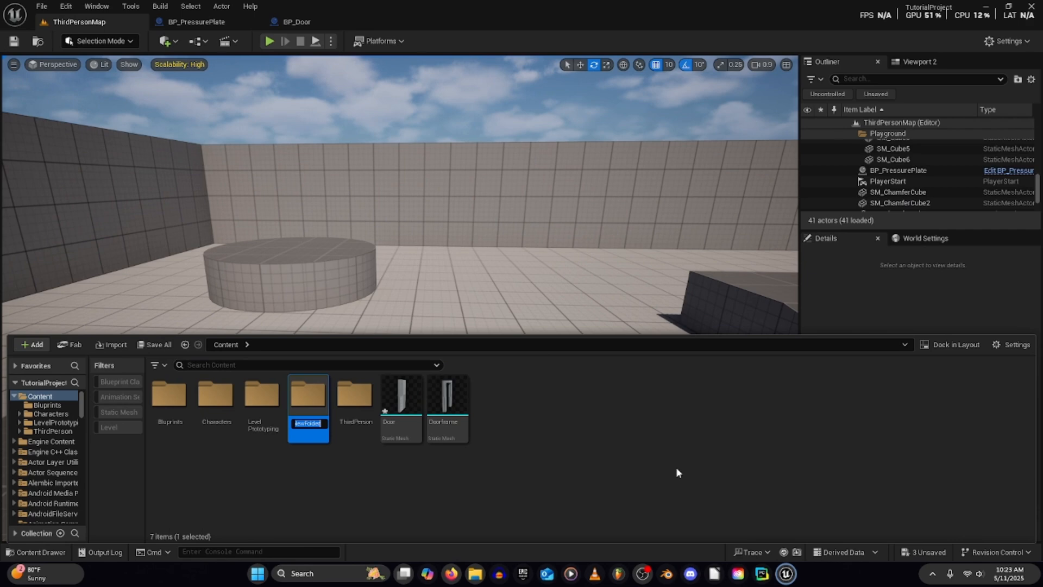
{"action": "type", "text": "Static M"}
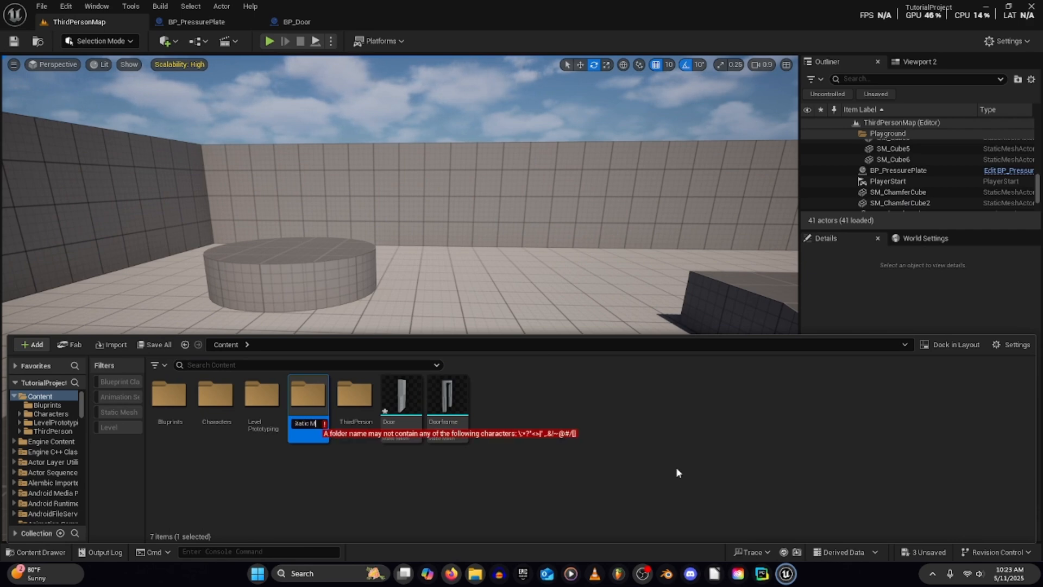
{"action": "key", "text": "BackSpace"}
{"action": "key", "text": "BackSpace"}
{"action": "type", "text": "_Meshe"}
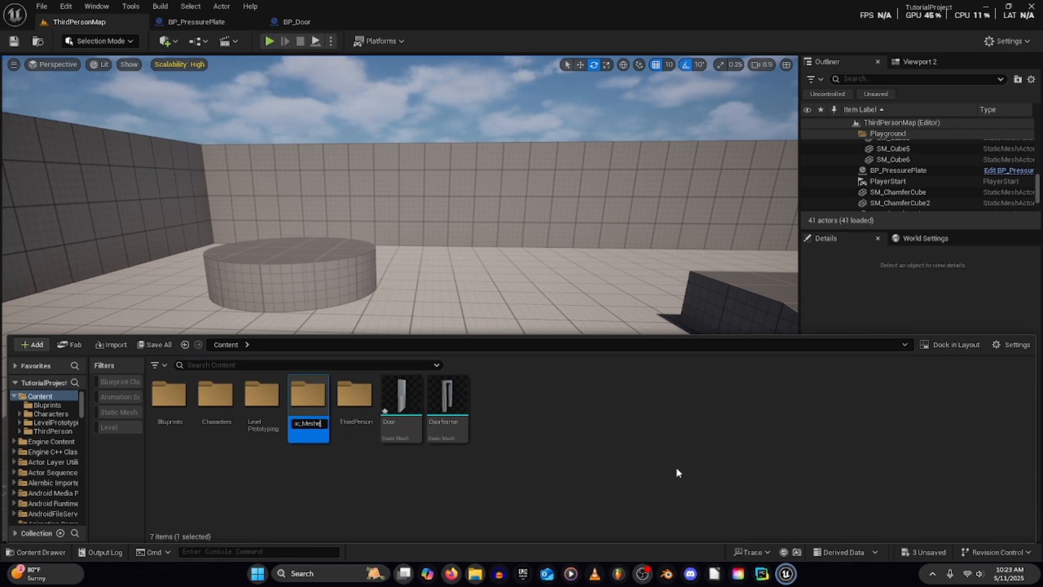
{"action": "type", "text": "s"}
{"action": "key", "text": "Return"}
- Move the Door and Doorframe static meshes into the Static_Meshes folder
{"action": "left_click", "coordinate": [401, 397]}
{"action": "left_click", "coordinate": [447, 396], "text": "ctrl"}
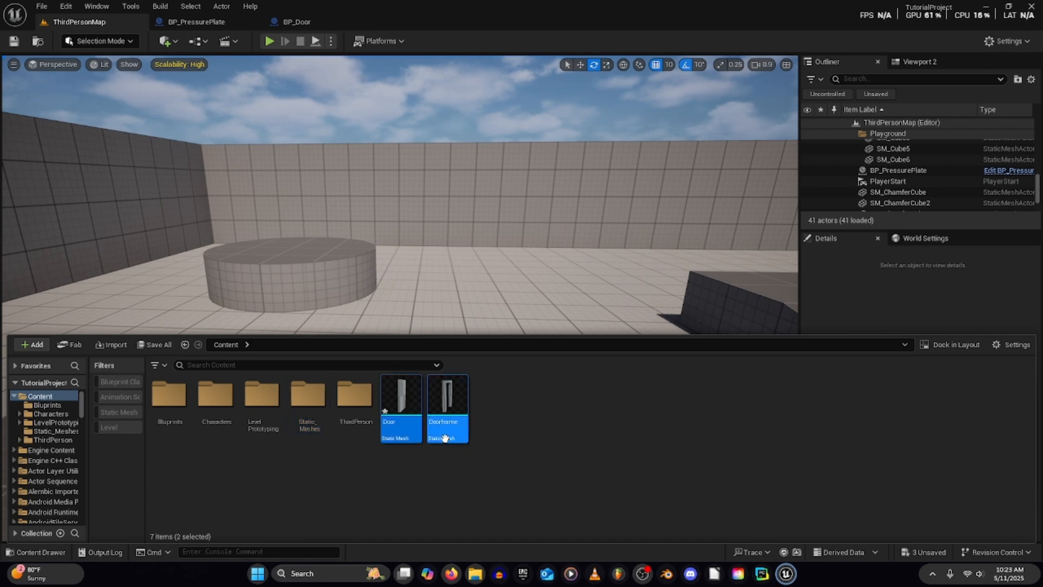
{"action": "left_click_drag", "start_coordinate": [447, 397], "coordinate": [321, 434]}
{"action": "left_click", "coordinate": [345, 446]}
- Rename the Static_Meshes folder to Static_Mesh
{"action": "double_click", "coordinate": [302, 413]}
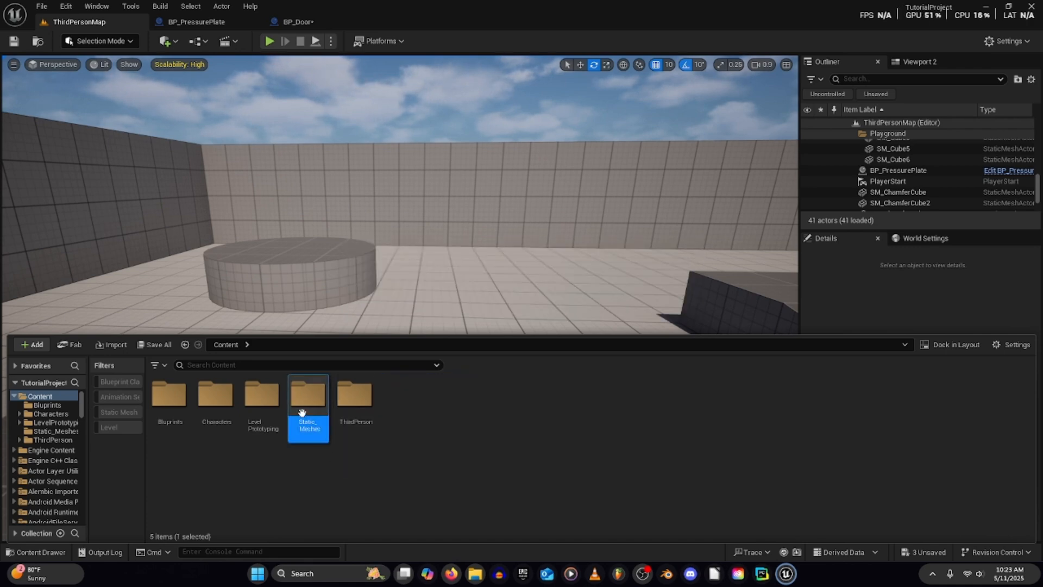
{"action": "key", "text": "Return"}
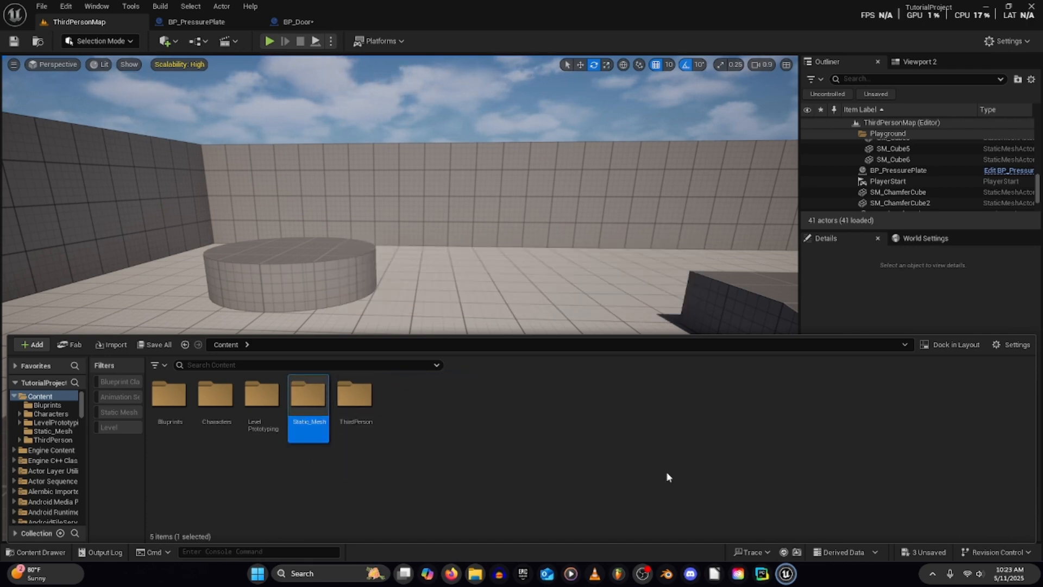
{"action": "left_click", "coordinate": [666, 477]}
- Save all unsaved content, including BP_Door and the Door and Doorframe actors
{"action": "left_click", "coordinate": [924, 551]}
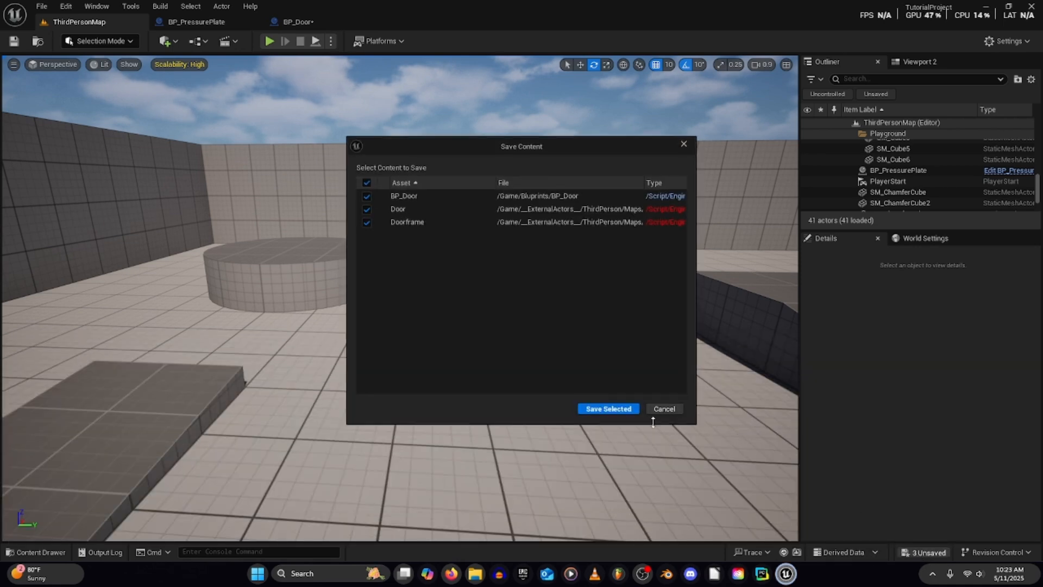
{"action": "left_click", "coordinate": [605, 408]}
{"action": "right_click_drag", "start_coordinate": [593, 410], "coordinate": [593, 383]}
- Check BP_Door and the BPI_Main interface, and add a Boolean variable named Is Pressed to BP_PressurePlate
{"action": "left_click", "coordinate": [297, 21]}
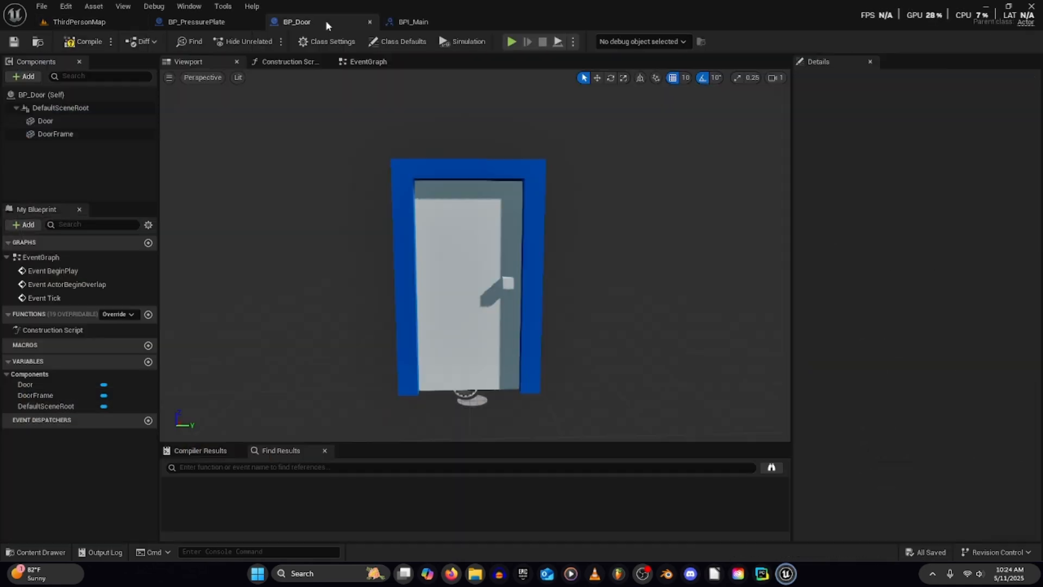
{"action": "left_click", "coordinate": [239, 22]}
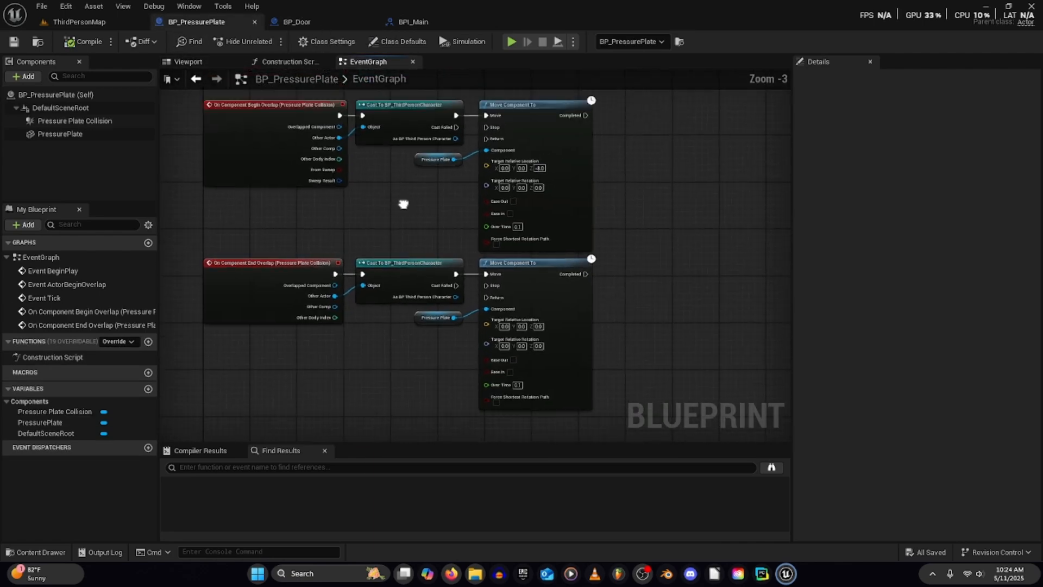
{"action": "left_click", "coordinate": [380, 22]}
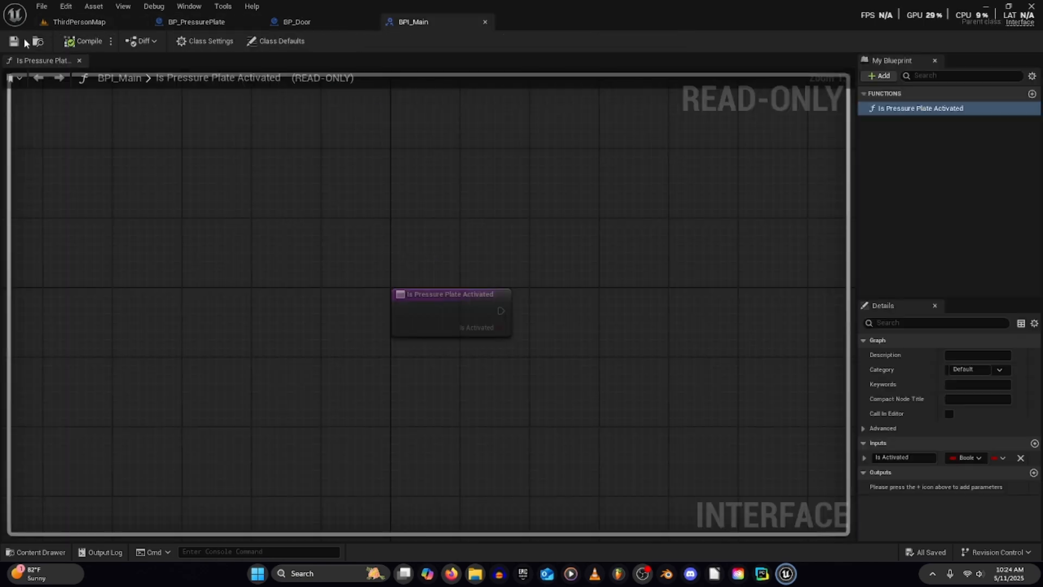
{"action": "left_click", "coordinate": [219, 24]}
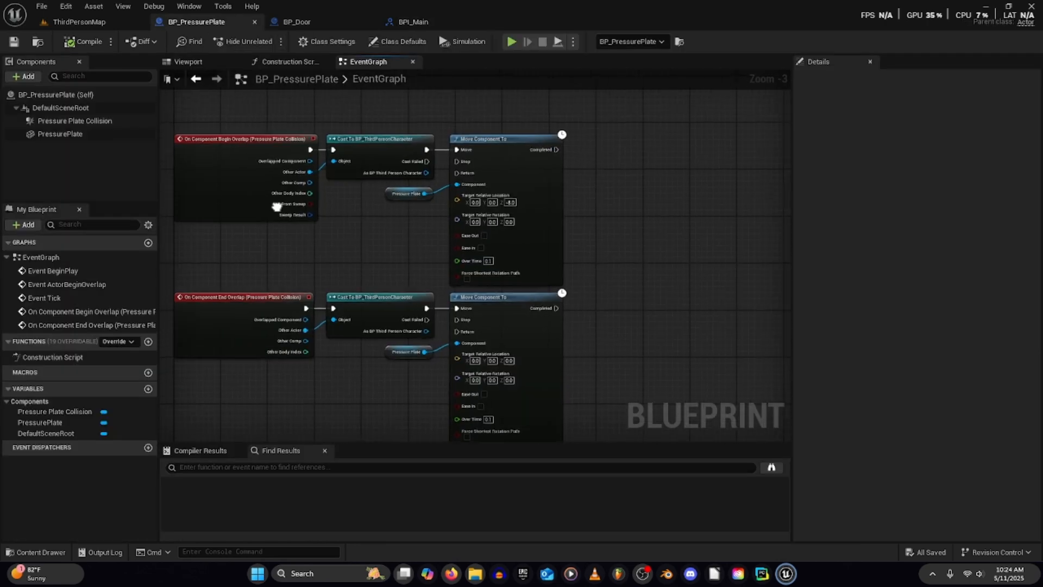
{"action": "left_click", "coordinate": [148, 388]}
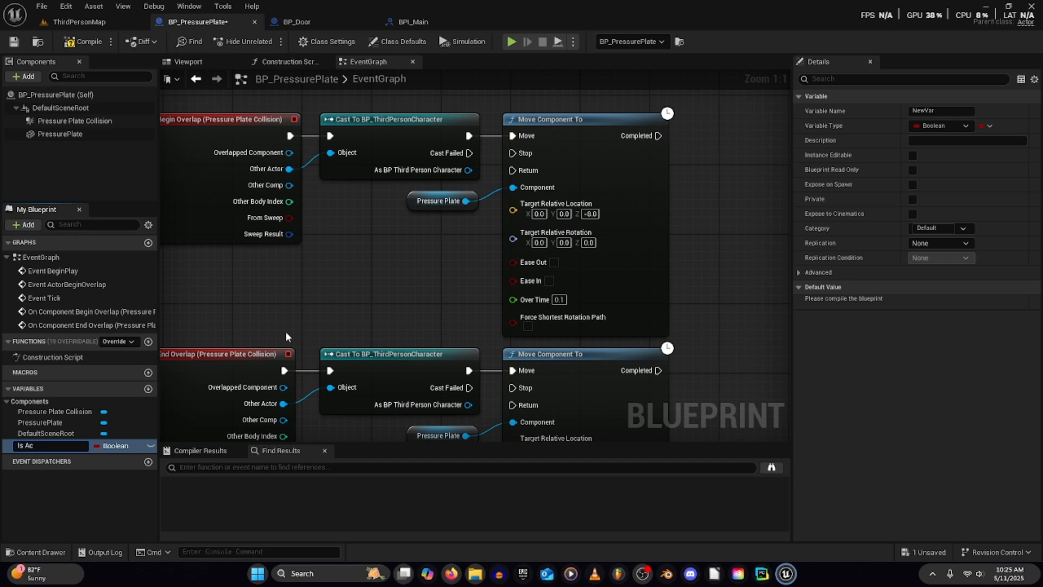
{"action": "type", "text": "Is P"}
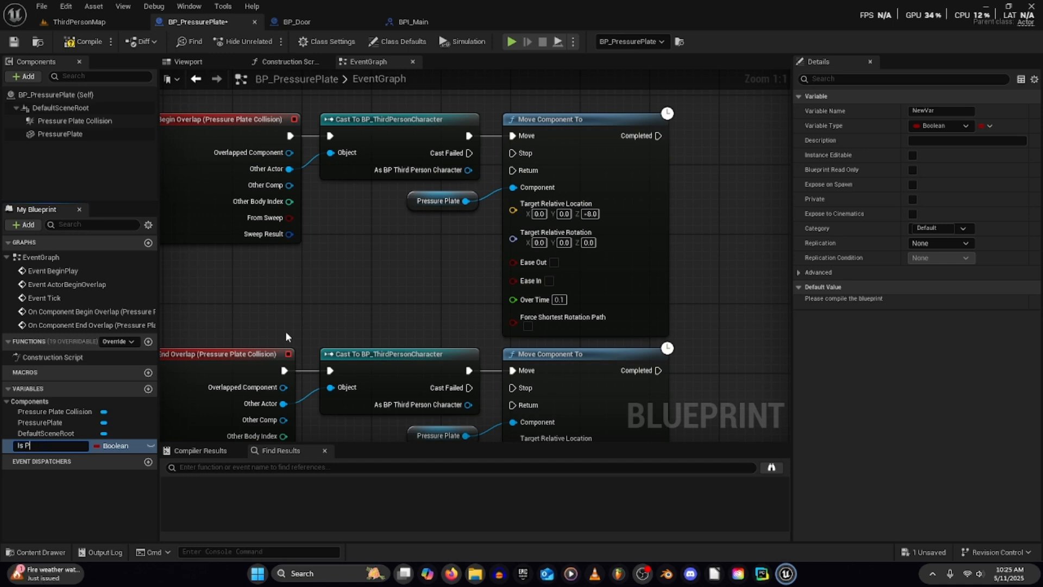
{"action": "type", "text": "ressed"}
{"action": "key", "text": "Return"}
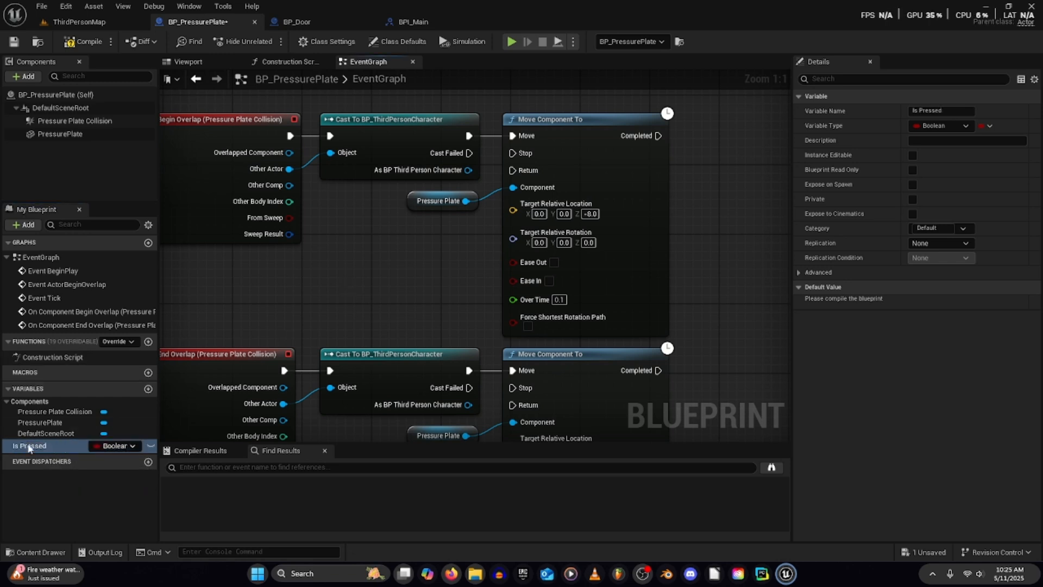
- Set Is Pressed to true after the begin-overlap Move Component To completes, and to false after the end-overlap one
{"action": "left_click_drag", "start_coordinate": [28, 446], "coordinate": [659, 137]}
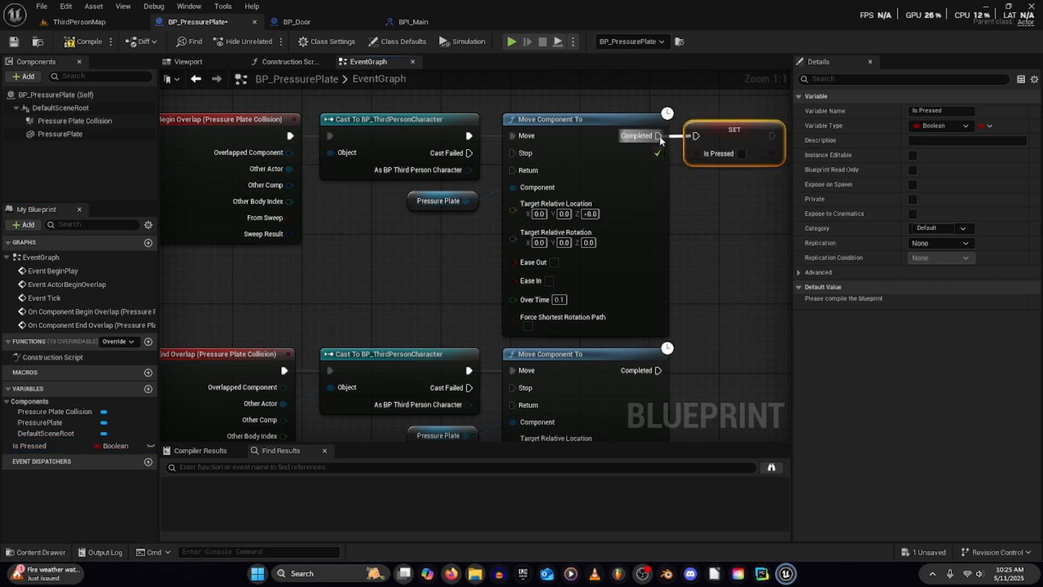
{"action": "left_click", "coordinate": [741, 155]}
{"action": "right_click_drag", "start_coordinate": [739, 172], "coordinate": [657, 122]}
{"action": "left_click_drag", "start_coordinate": [32, 446], "coordinate": [684, 328], "text": "alt"}
{"action": "left_click", "coordinate": [676, 339]}
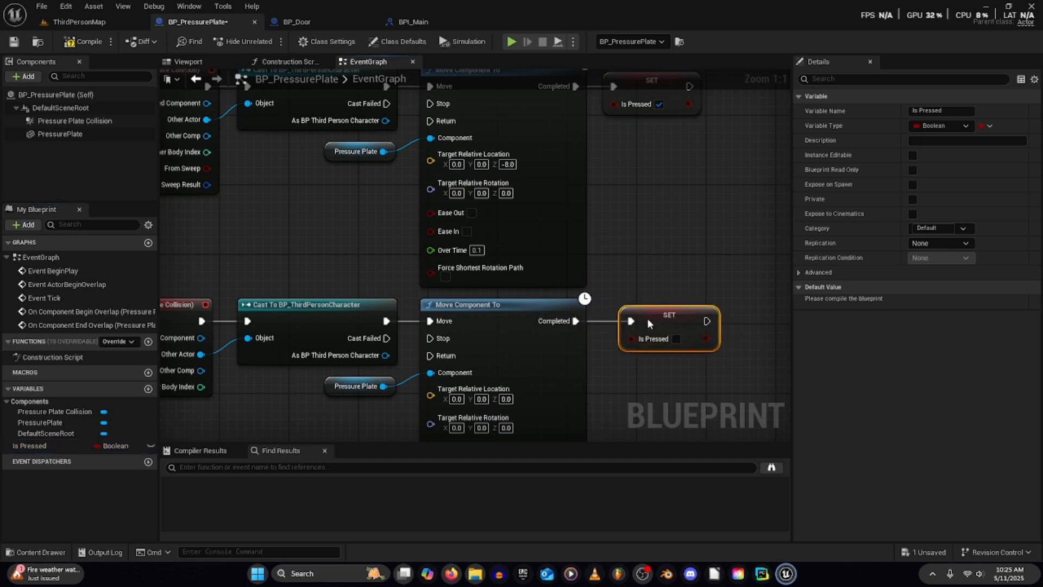
- Compile and save BP_PressurePlate, and open the event graph of BP_Door
{"action": "left_click", "coordinate": [84, 41]}
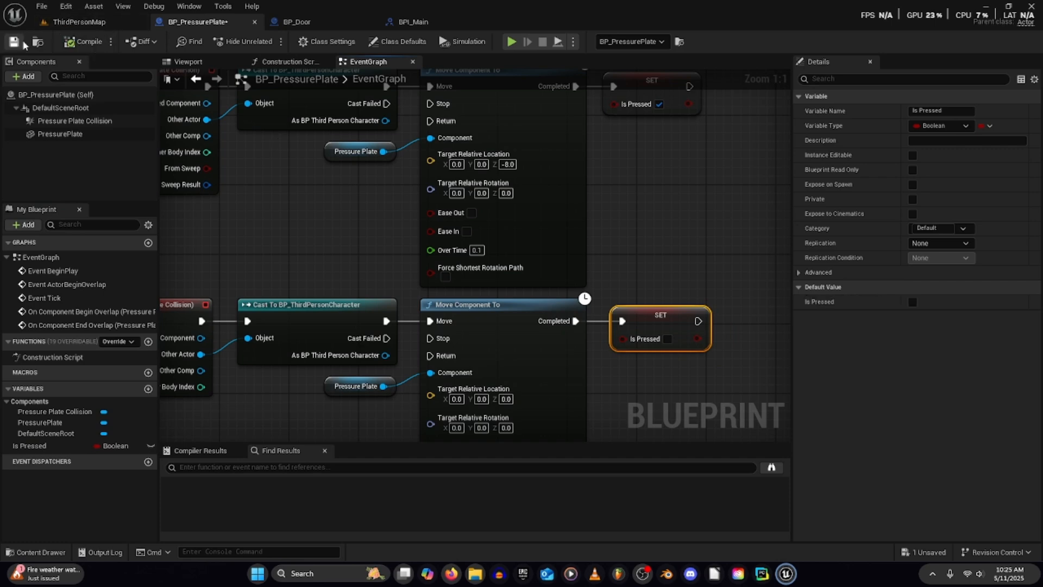
{"action": "left_click", "coordinate": [298, 23]}
{"action": "scroll", "coordinate": [377, 111], "scroll_direction": "up", "scroll_amount": 3}
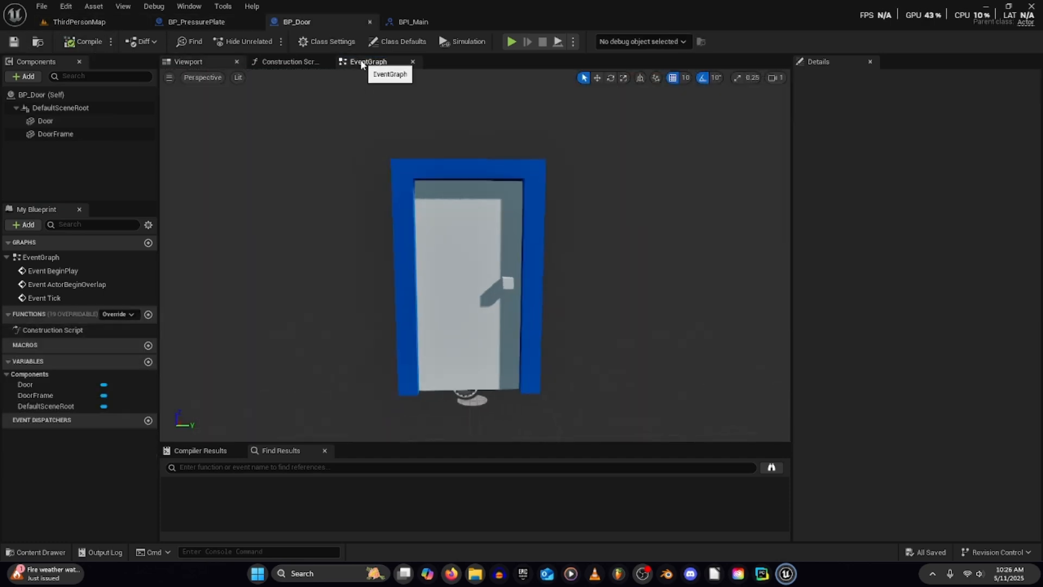
{"action": "left_click", "coordinate": [360, 61]}
{"action": "right_click_drag", "start_coordinate": [304, 179], "coordinate": [304, 146]}
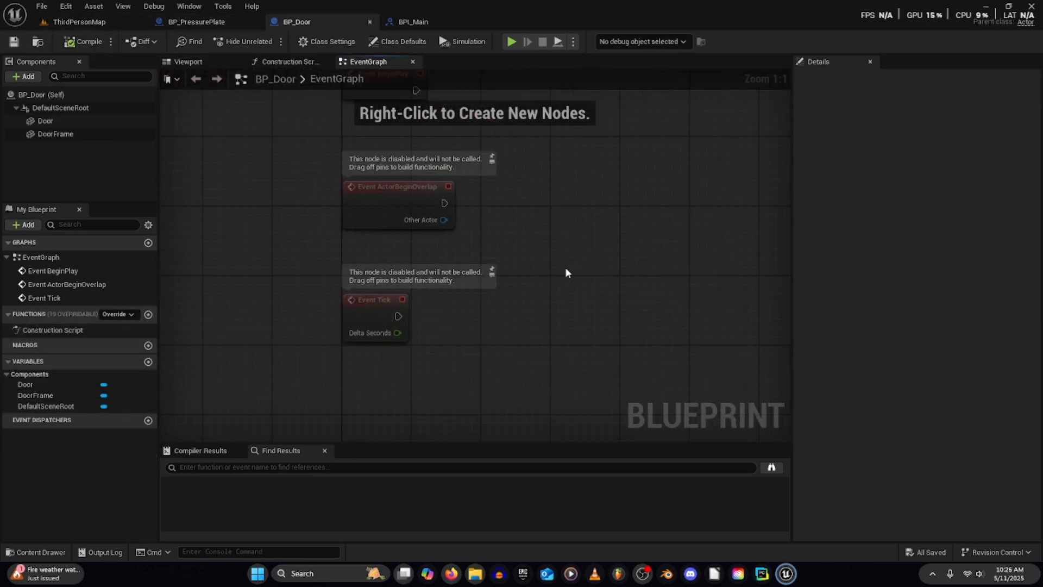
{"action": "right_click_drag", "start_coordinate": [565, 269], "coordinate": [550, 285]}
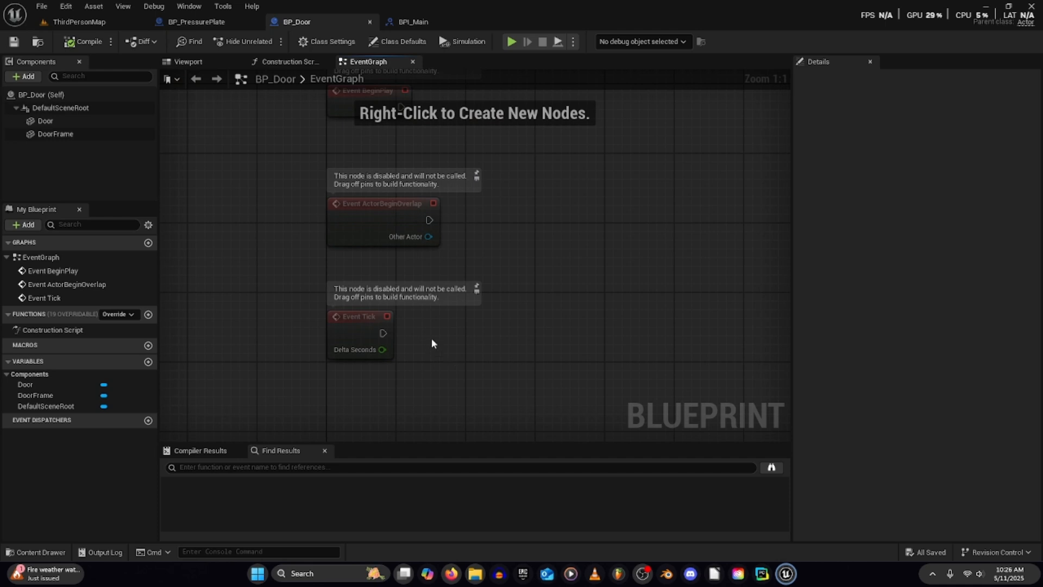
{"action": "right_click_drag", "start_coordinate": [431, 338], "coordinate": [444, 283]}
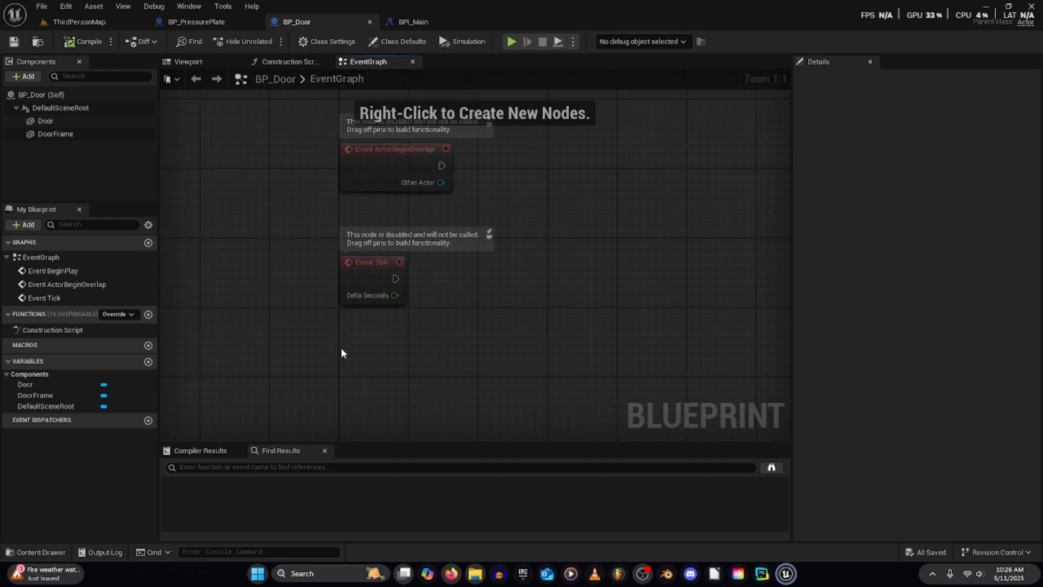
- Add a custom event named Open Door below Event Tick in BP_Door's event graph
{"action": "right_click", "coordinate": [340, 347]}
{"action": "type", "text": "custom eve"}
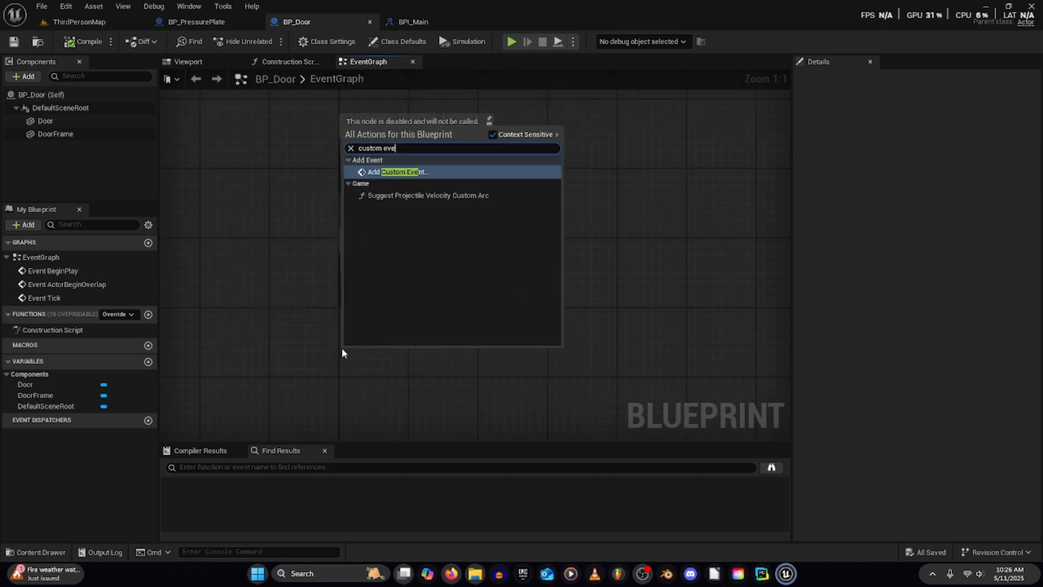
{"action": "key", "text": "Return"}
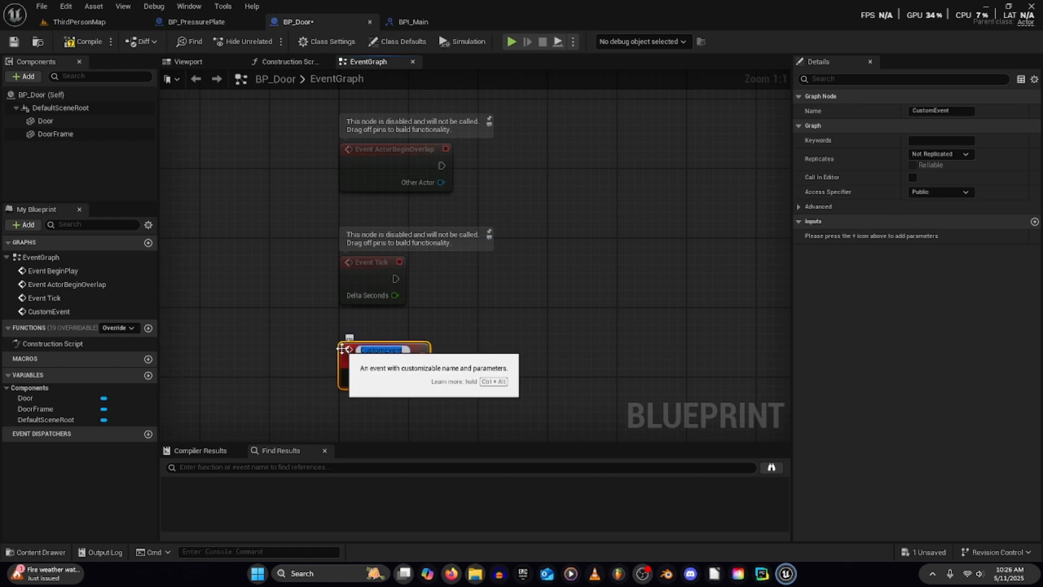
{"action": "type", "text": "Op"}
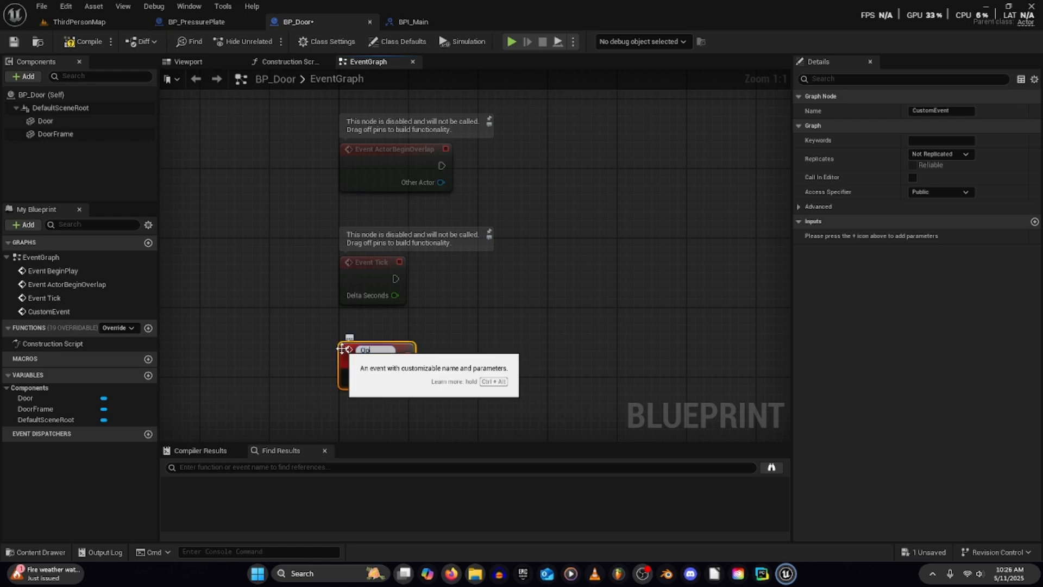
{"action": "type", "text": "en Door"}
{"action": "key", "text": "Return"}
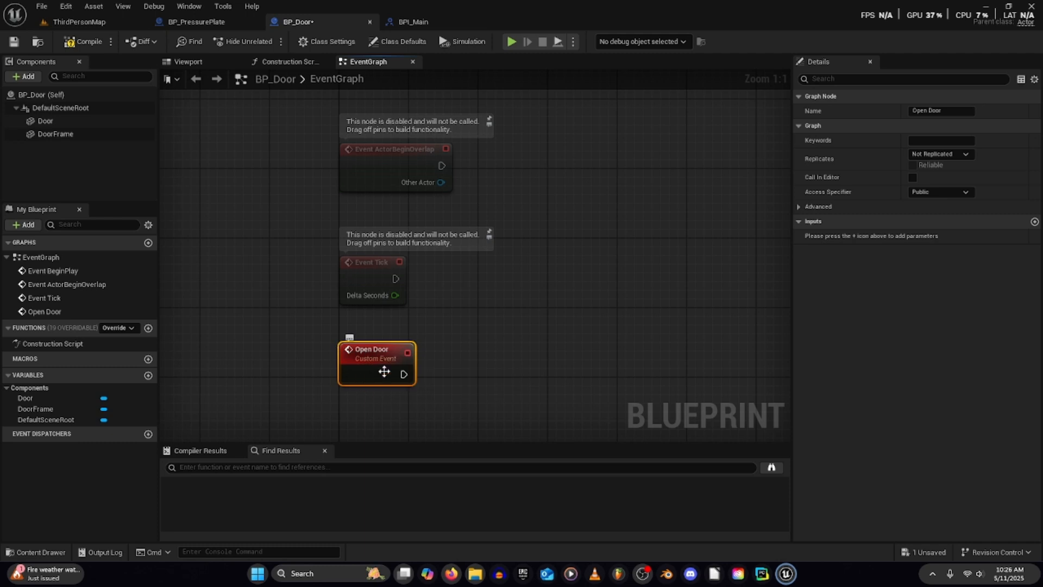
{"action": "right_click_drag", "start_coordinate": [407, 358], "coordinate": [353, 317]}
{"action": "left_click_drag", "start_coordinate": [329, 332], "coordinate": [327, 369]}
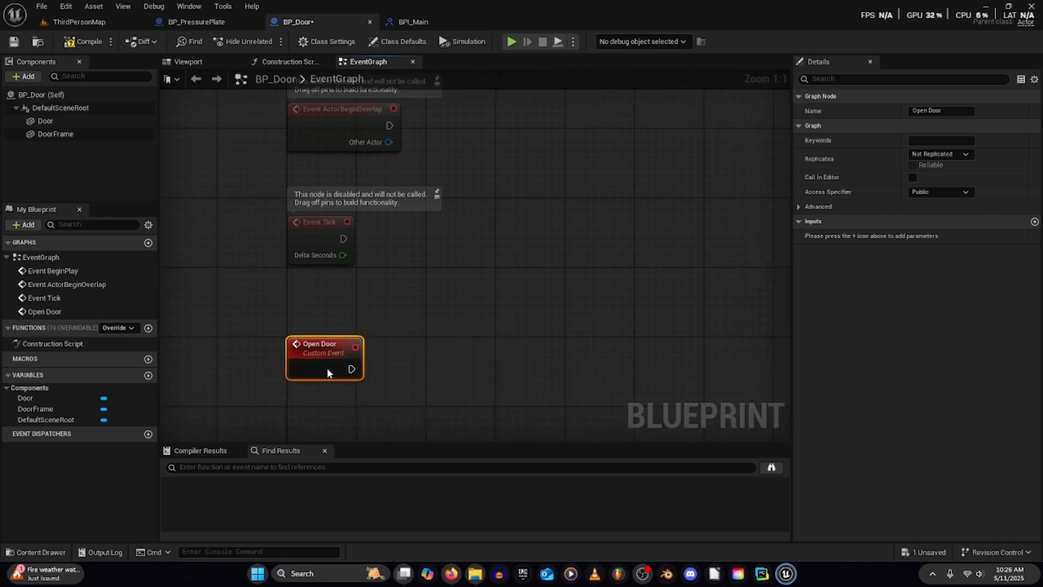
- Connect a Branch node to the Open Door event and place a Door component reference below it
{"action": "left_click", "coordinate": [391, 361]}
{"action": "mouse_move", "coordinate": [402, 384]}
{"action": "left_mouse_down"}
{"action": "mouse_move", "coordinate": [350, 373]}
{"action": "mouse_move", "coordinate": [413, 371]}
{"action": "left_mouse_up"}
{"action": "mouse_move", "coordinate": [412, 371]}
{"action": "right_mouse_down"}
{"action": "mouse_move", "coordinate": [366, 372]}
{"action": "mouse_move", "coordinate": [396, 379]}
{"action": "right_mouse_up"}
{"action": "left_click_drag", "start_coordinate": [49, 122], "coordinate": [339, 416]}
{"action": "right_click_drag", "start_coordinate": [427, 409], "coordinate": [380, 357]}
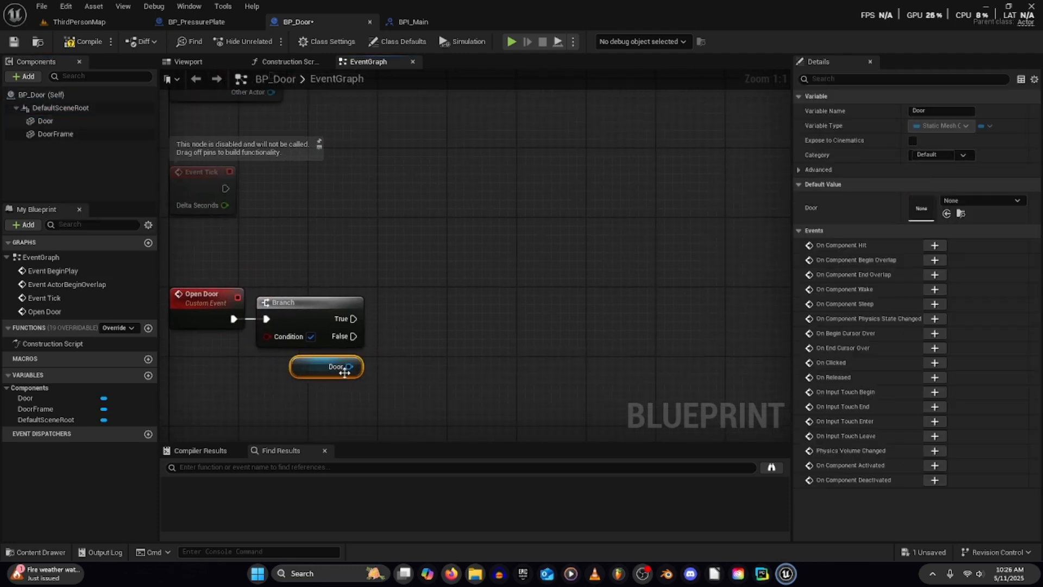
- Add a Move Component To node for the Door reference and run it from the Branch's True output
{"action": "left_click_drag", "start_coordinate": [348, 367], "coordinate": [419, 319]}
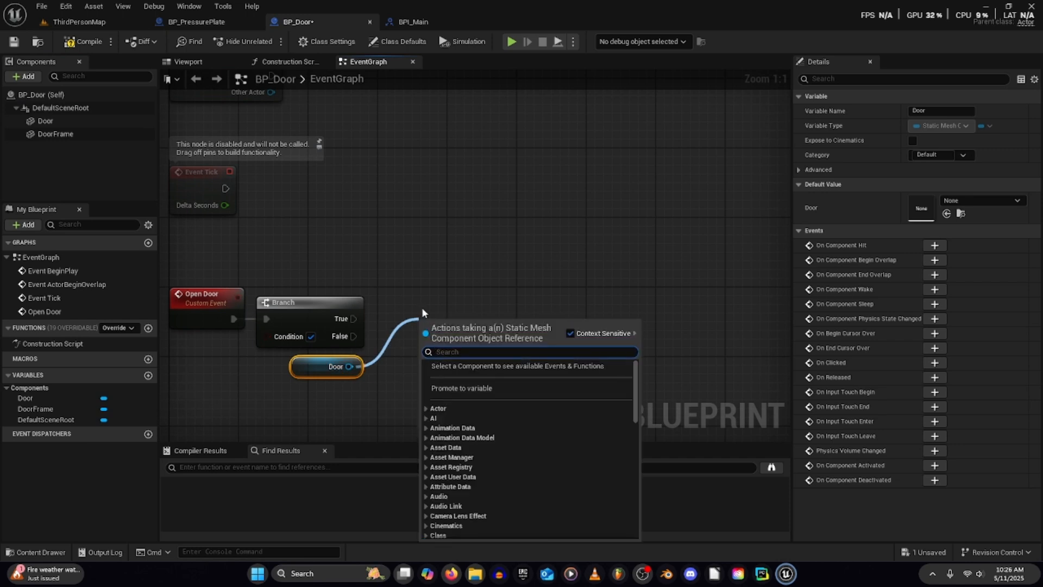
{"action": "type", "text": "mode"}
{"action": "key", "text": "BackSpace"}
{"action": "key", "text": "BackSpace"}
{"action": "key", "text": "BackSpace"}
{"action": "key", "text": "BackSpace"}
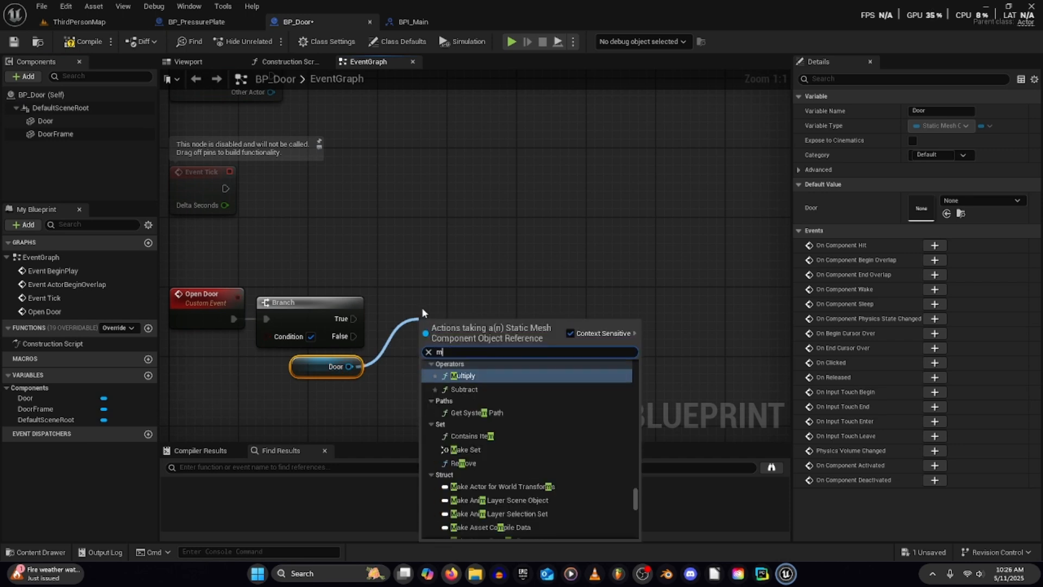
{"action": "type", "text": "com"}
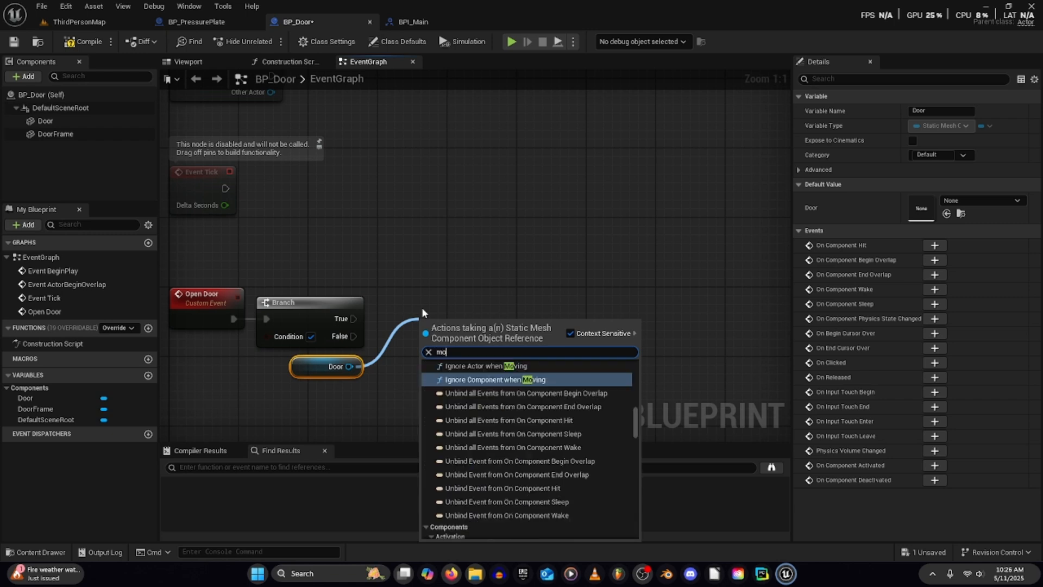
{"action": "type", "text": "ponent"}
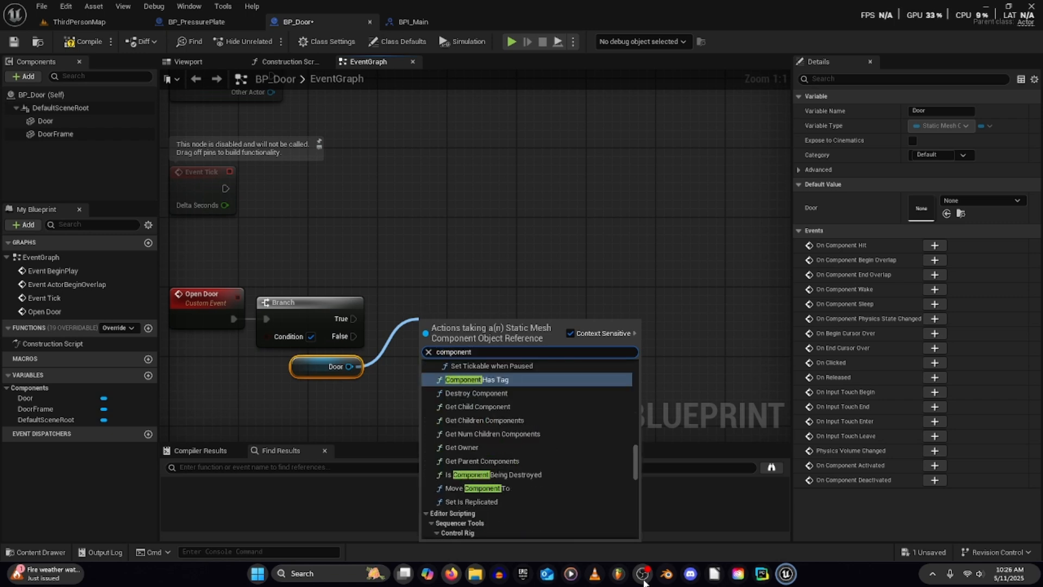
{"action": "left_click", "coordinate": [471, 489]}
{"action": "left_click_drag", "start_coordinate": [423, 337], "coordinate": [353, 320]}
{"action": "left_click_drag", "start_coordinate": [506, 351], "coordinate": [501, 325]}
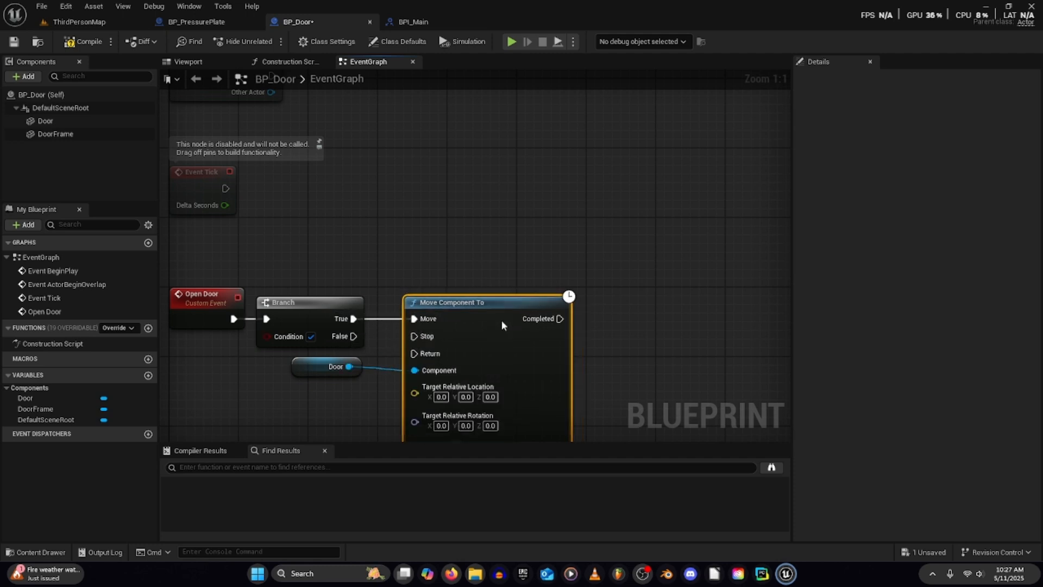
{"action": "right_click_drag", "start_coordinate": [427, 252], "coordinate": [453, 196]}
{"action": "right_click_drag", "start_coordinate": [439, 243], "coordinate": [435, 176]}
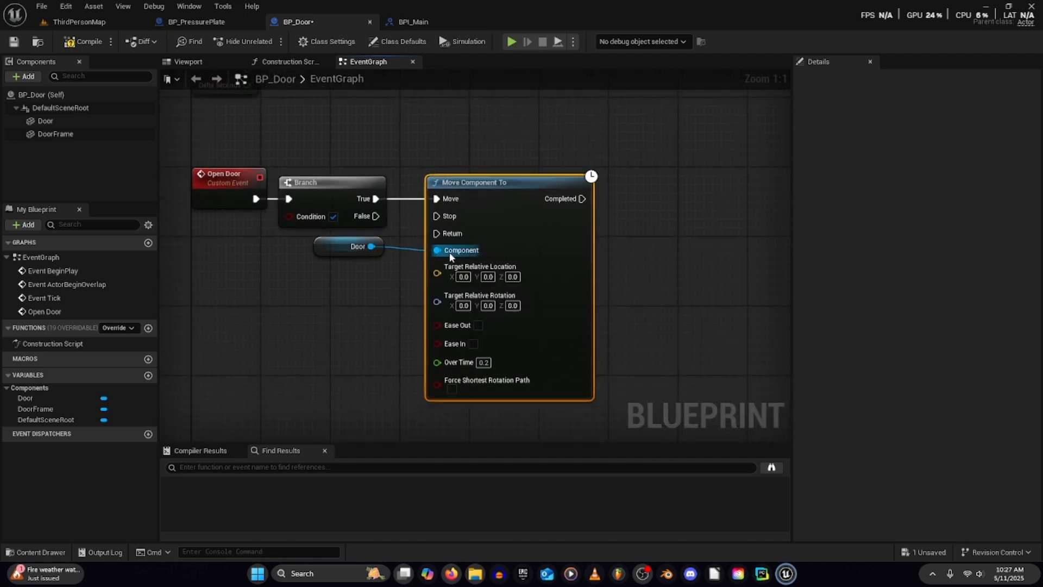
- Try rotating the Door component -90° about Z in the Blueprint's 3D view, and reset its rotation
{"action": "left_click", "coordinate": [196, 62]}
{"action": "left_click", "coordinate": [502, 302]}
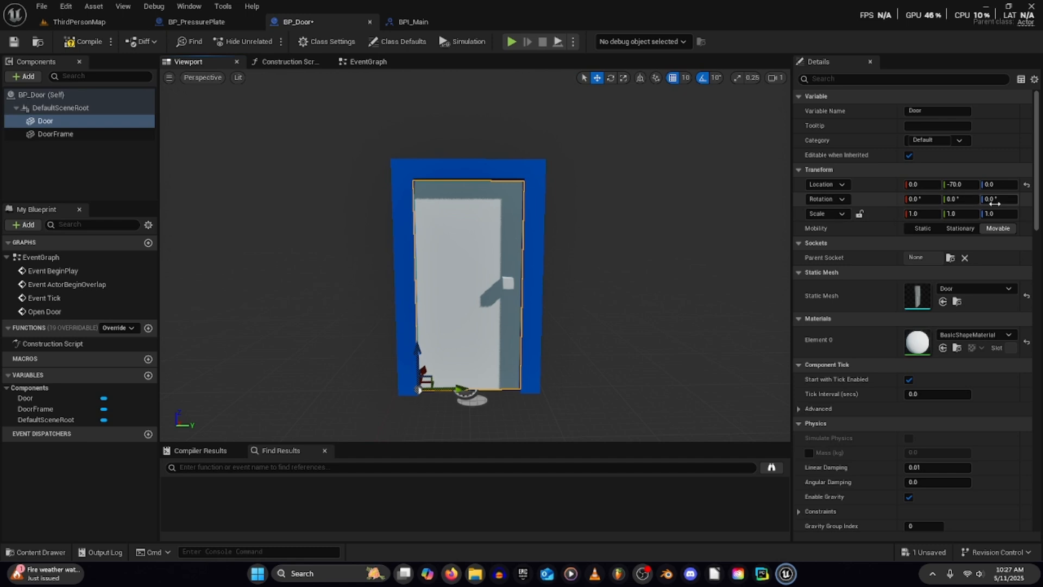
{"action": "right_click_drag", "start_coordinate": [478, 245], "coordinate": [477, 304]}
{"action": "key", "text": "w"}
{"action": "key", "text": "s"}
{"action": "key", "text": "e"}
{"action": "left_click_drag", "start_coordinate": [458, 330], "coordinate": [500, 296]}
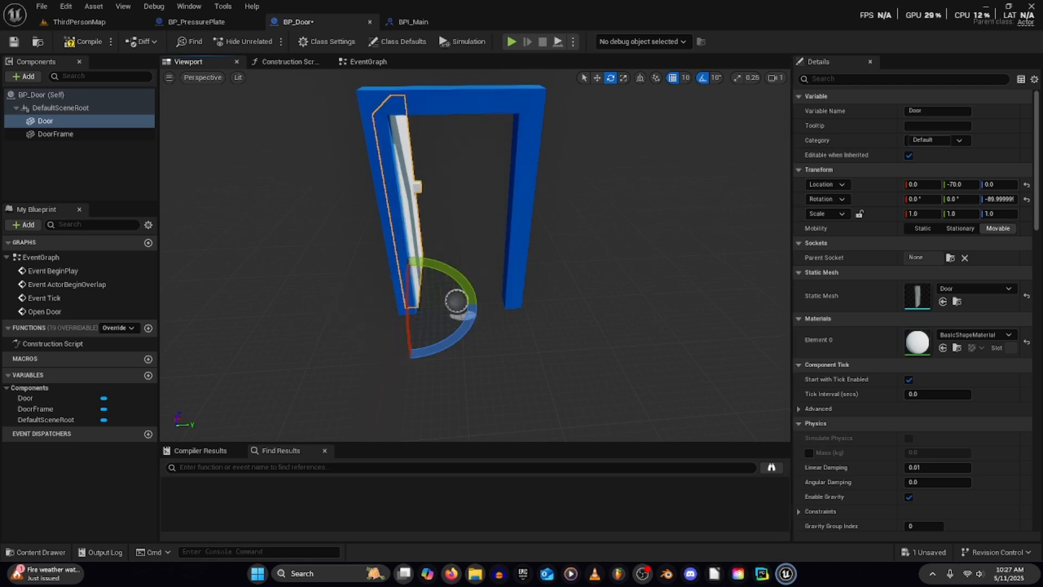
{"action": "left_click", "coordinate": [1027, 199]}
- Set the Move Component To node's target relative rotation Z to -90 and target relative location Y to -70, and compile BP_Door
{"action": "left_click", "coordinate": [353, 62]}
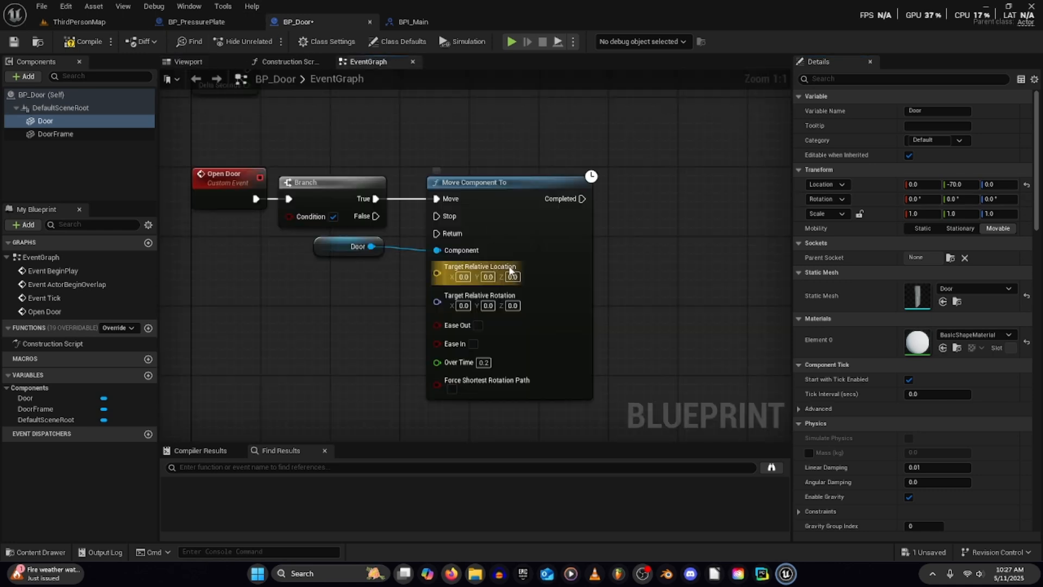
{"action": "left_click", "coordinate": [512, 305]}
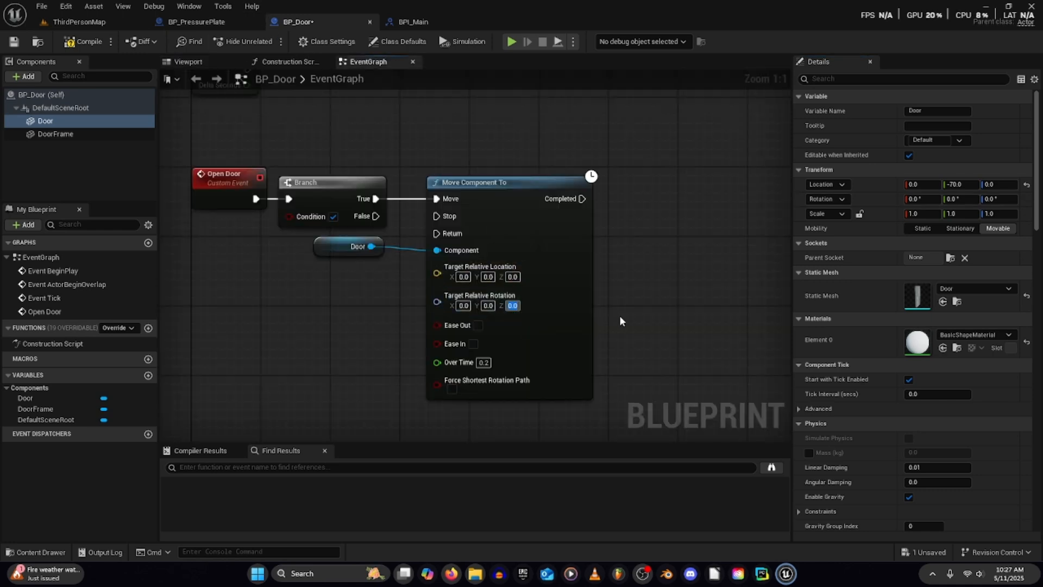
{"action": "type", "text": "-90"}
{"action": "key", "text": "Return"}
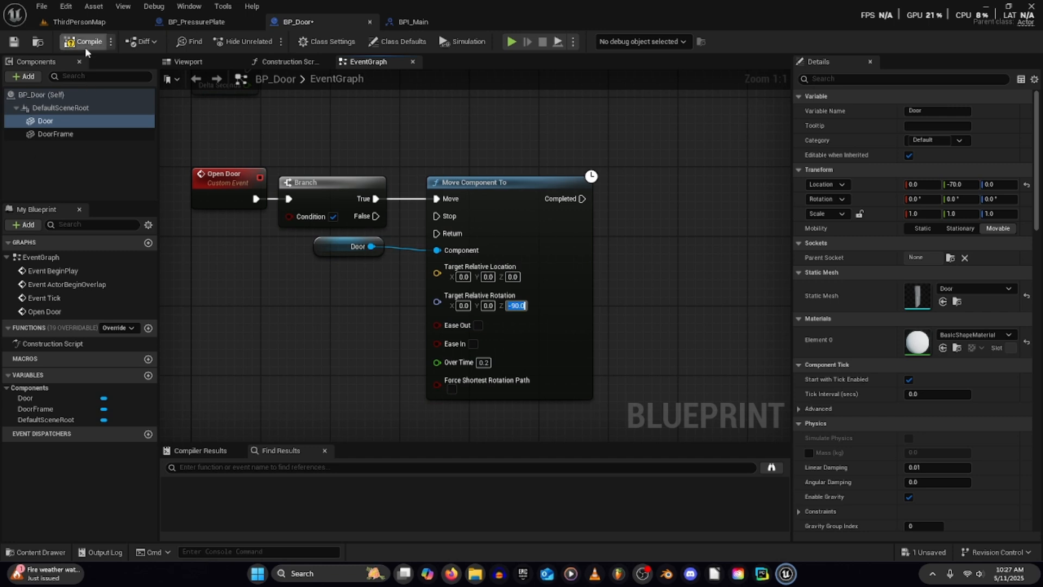
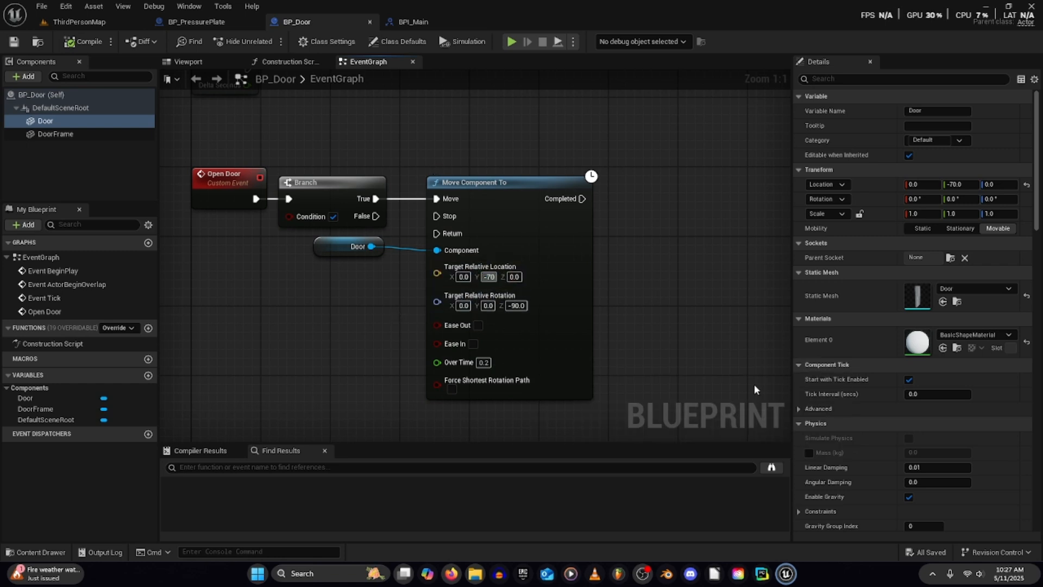
{"action": "left_click", "coordinate": [87, 43]}
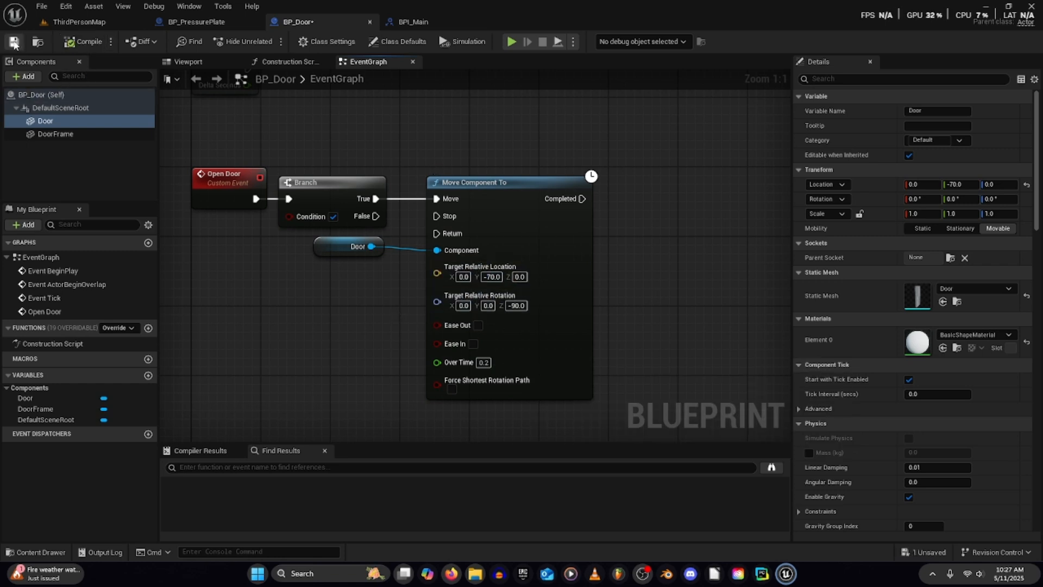
- Set the Move Component To node's Over Time to 1.0, and compile and save BP_Door
{"action": "left_click", "coordinate": [484, 362]}
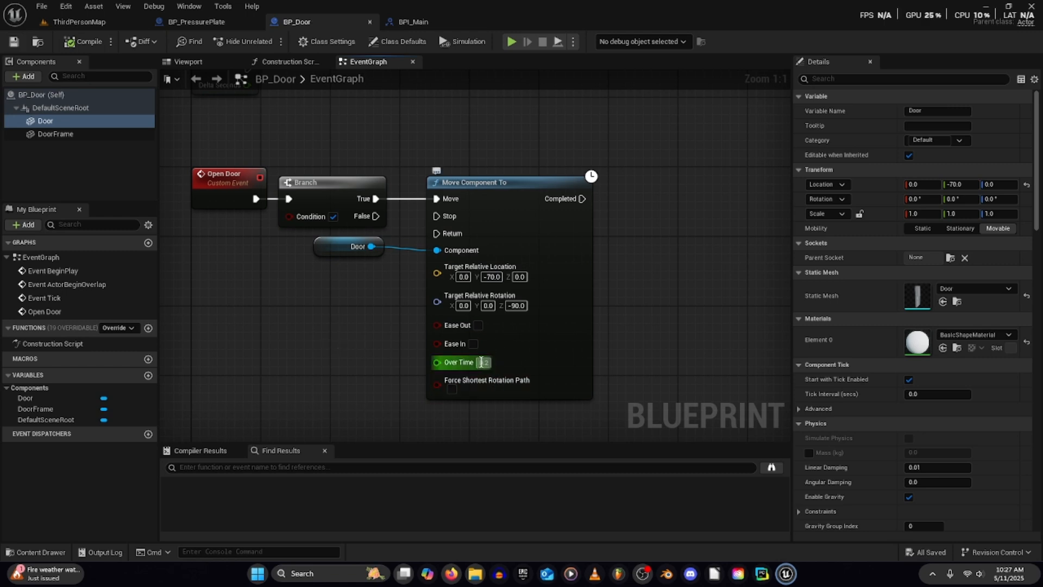
{"action": "type", "text": "2"}
{"action": "key", "text": "Return"}
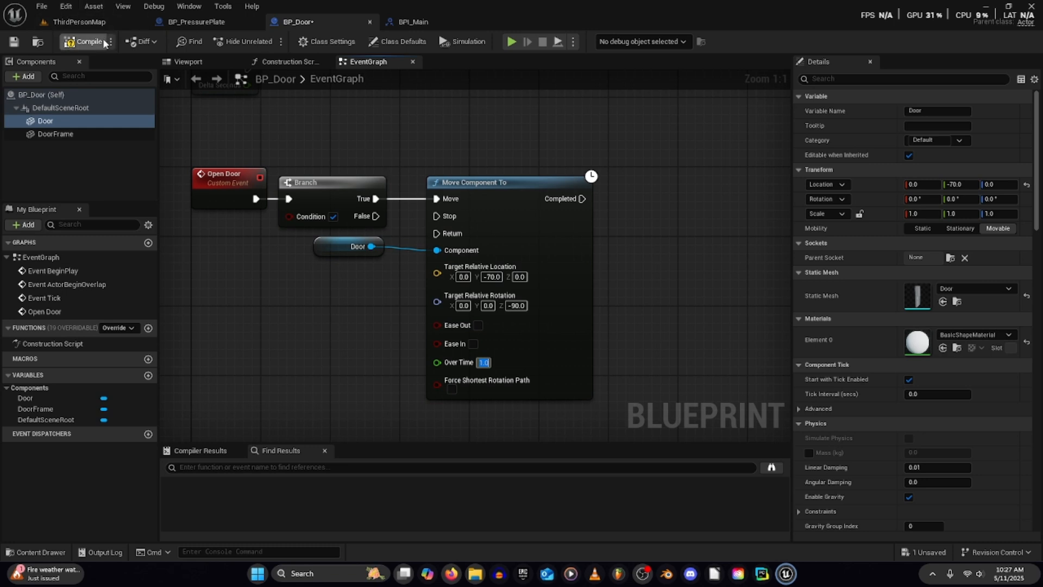
{"action": "left_click", "coordinate": [83, 41]}
{"action": "left_click", "coordinate": [14, 41]}
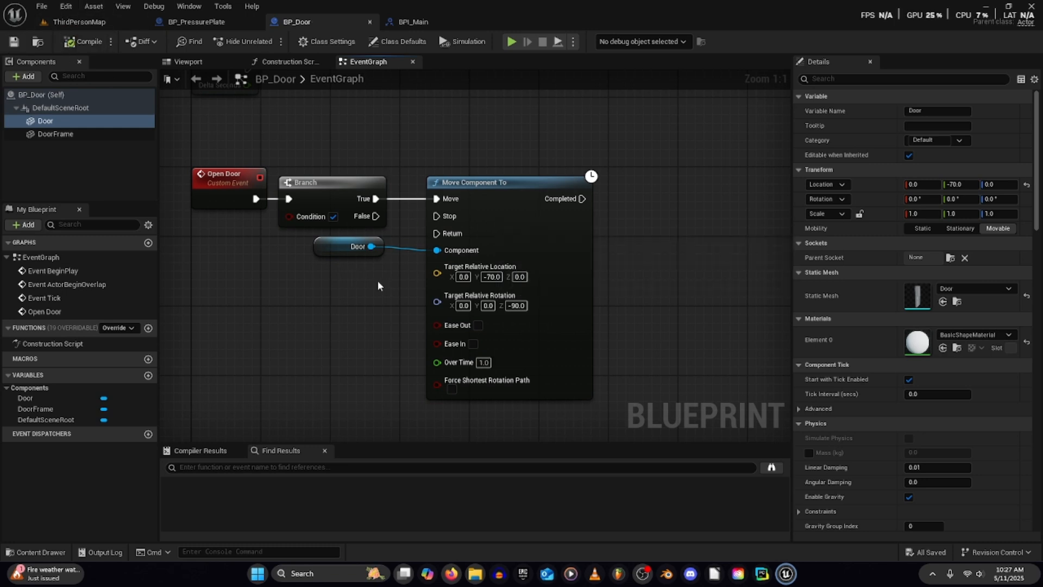
- Duplicate the Door reference and Move Component To nodes, and run the copy from the Branch's False output
{"action": "left_click_drag", "start_coordinate": [324, 332], "coordinate": [575, 137]}
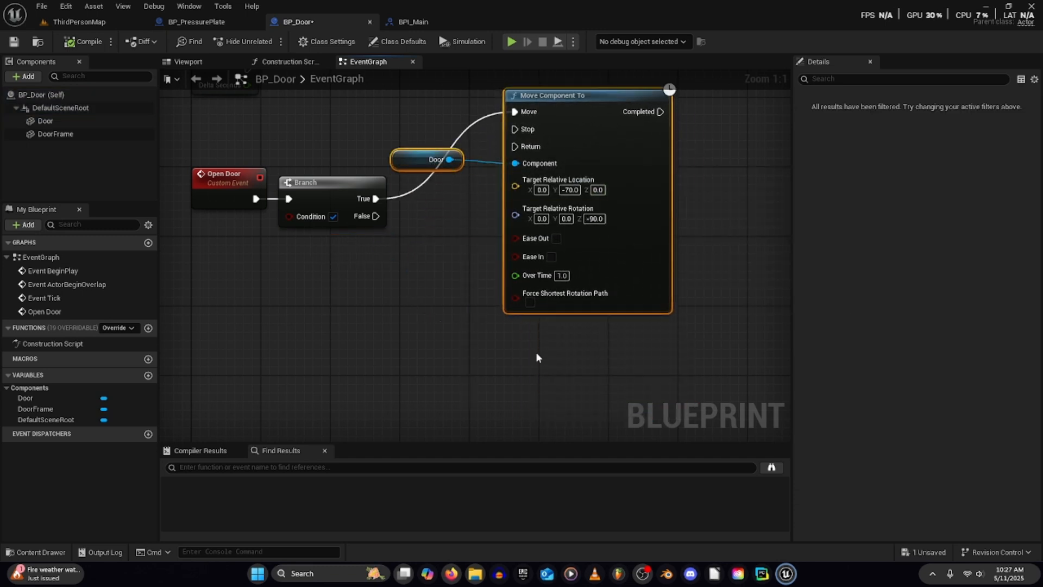
{"action": "key", "text": "ctrl+c"}
{"action": "key", "text": "ctrl+v"}
{"action": "left_click_drag", "start_coordinate": [609, 340], "coordinate": [368, 220]}
{"action": "right_click_drag", "start_coordinate": [400, 315], "coordinate": [367, 167]}
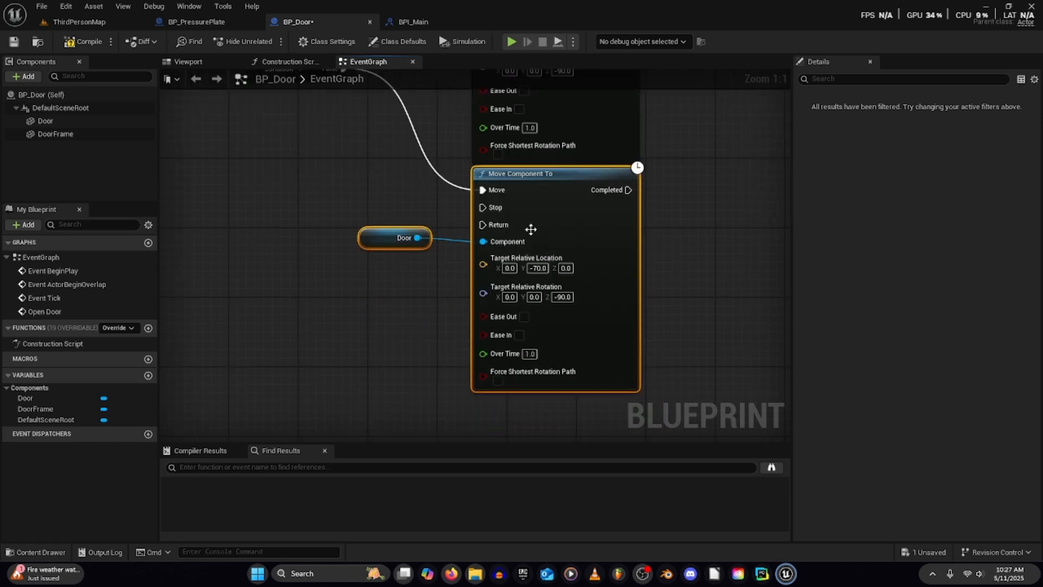
- Set the target relative rotation Z of the False branch's Move Component To to 0, and save BP_Door
{"action": "left_click", "coordinate": [567, 300]}
{"action": "type", "text": "0"}
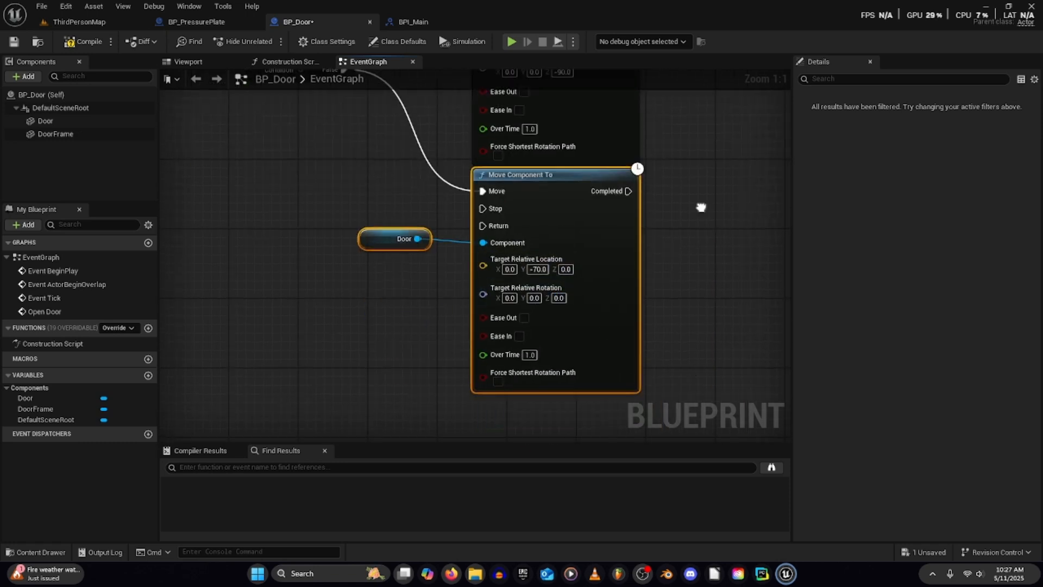
{"action": "right_click_drag", "start_coordinate": [700, 209], "coordinate": [716, 269]}
{"action": "scroll", "coordinate": [716, 270], "scroll_direction": "down", "scroll_amount": 1}
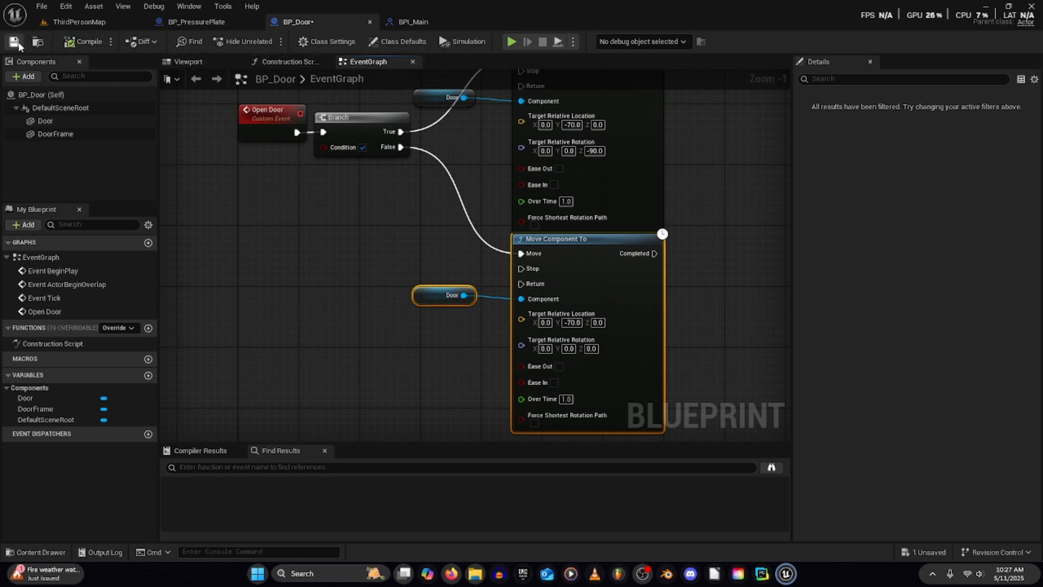
{"action": "left_click", "coordinate": [14, 41]}
- Place BP_Door from the Bluprints folder into ThirdPersonMap near the pressure plate, at about X 1670, Y 1090, and focus on it
{"action": "left_click", "coordinate": [111, 24]}
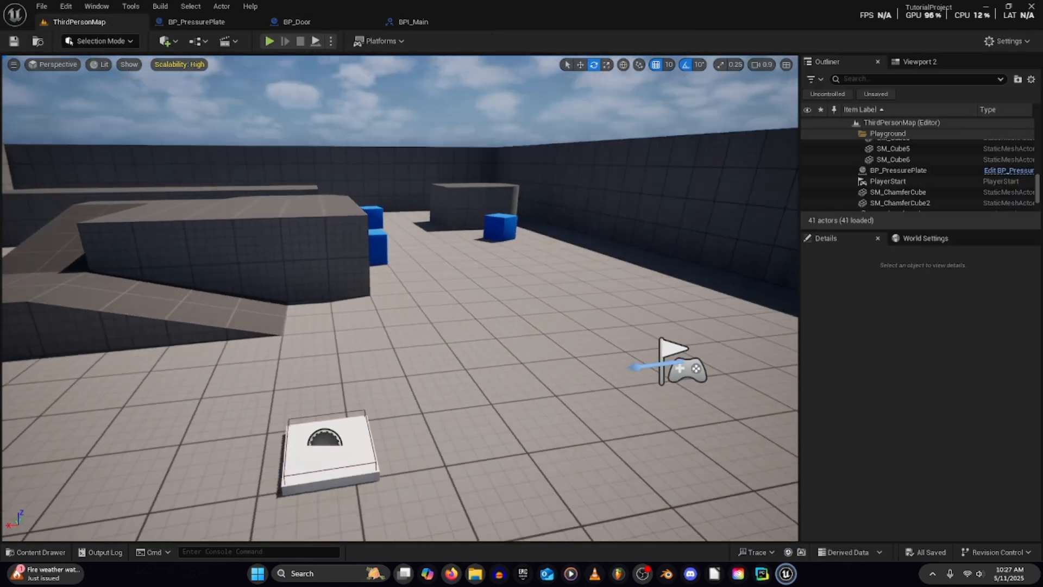
{"action": "right_click_drag", "start_coordinate": [302, 95], "coordinate": [239, 131]}
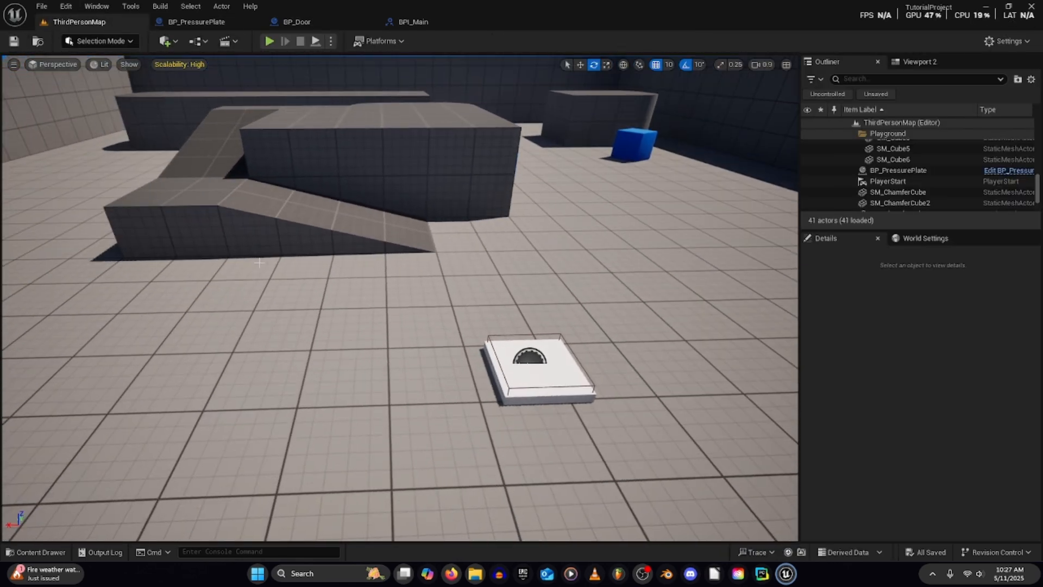
{"action": "key", "text": "ctrl+space"}
{"action": "left_click", "coordinate": [225, 344]}
{"action": "left_click", "coordinate": [184, 394]}
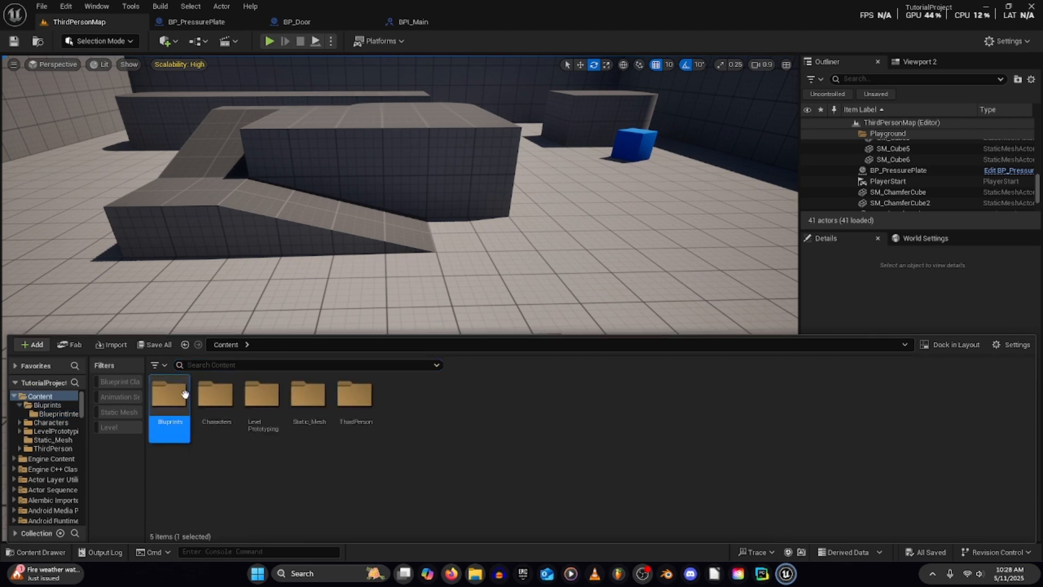
{"action": "double_click", "coordinate": [183, 394]}
{"action": "left_click_drag", "start_coordinate": [214, 396], "coordinate": [234, 407]}
{"action": "key", "text": "f"}
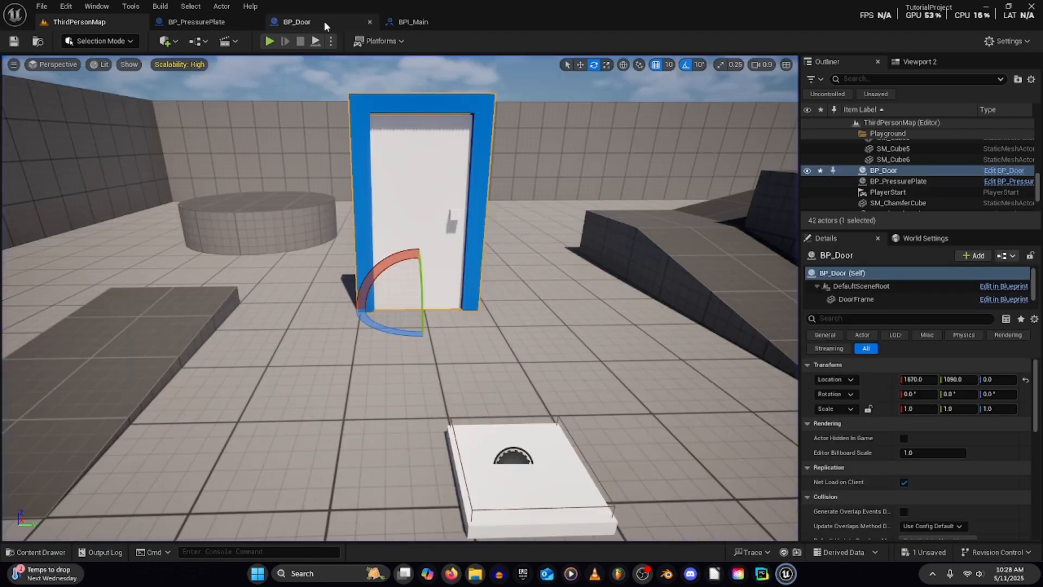
- Call the Open Door event from Event BeginPlay in BP_Door and compile the Blueprint
{"action": "left_click", "coordinate": [323, 20]}
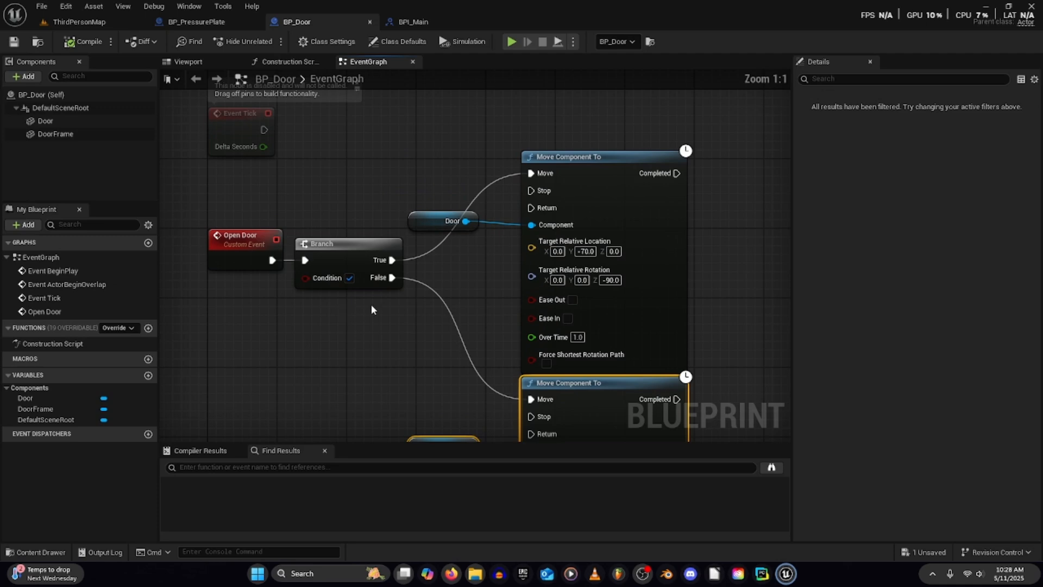
{"action": "left_click", "coordinate": [219, 249]}
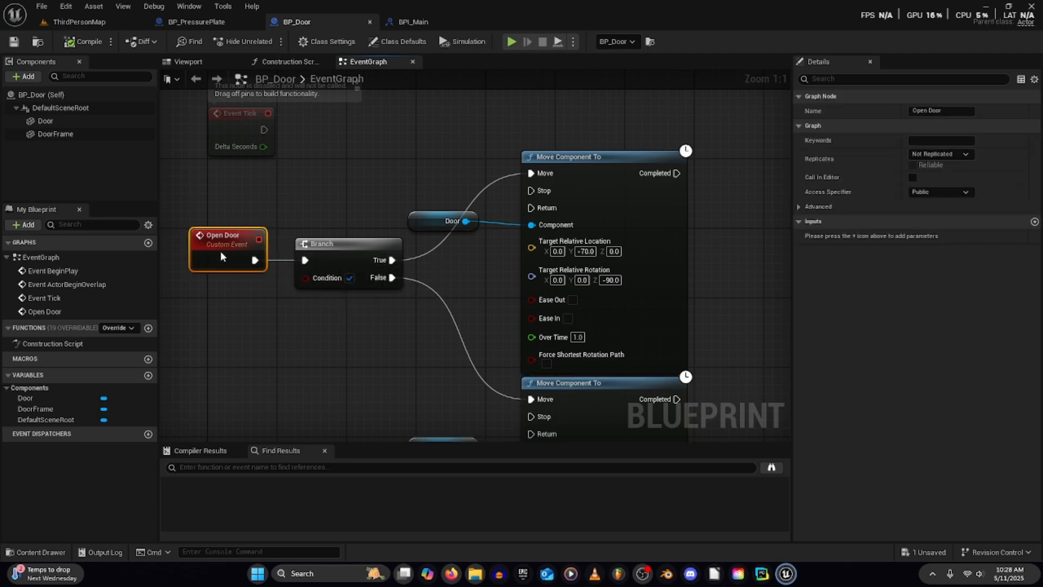
{"action": "right_click_drag", "start_coordinate": [277, 171], "coordinate": [315, 181]}
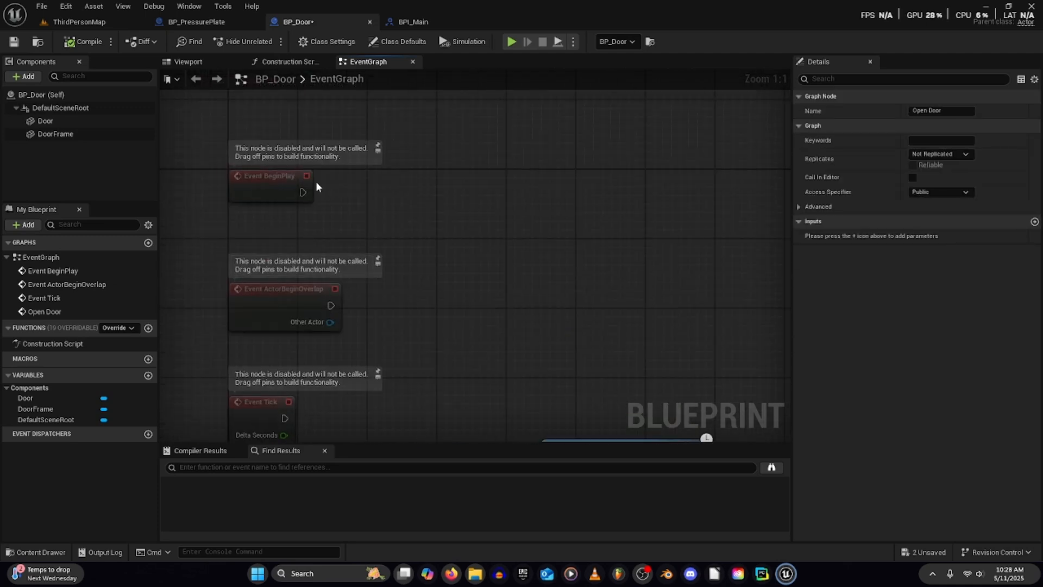
{"action": "left_click_drag", "start_coordinate": [302, 192], "coordinate": [369, 193]}
{"action": "type", "text": "open d"}
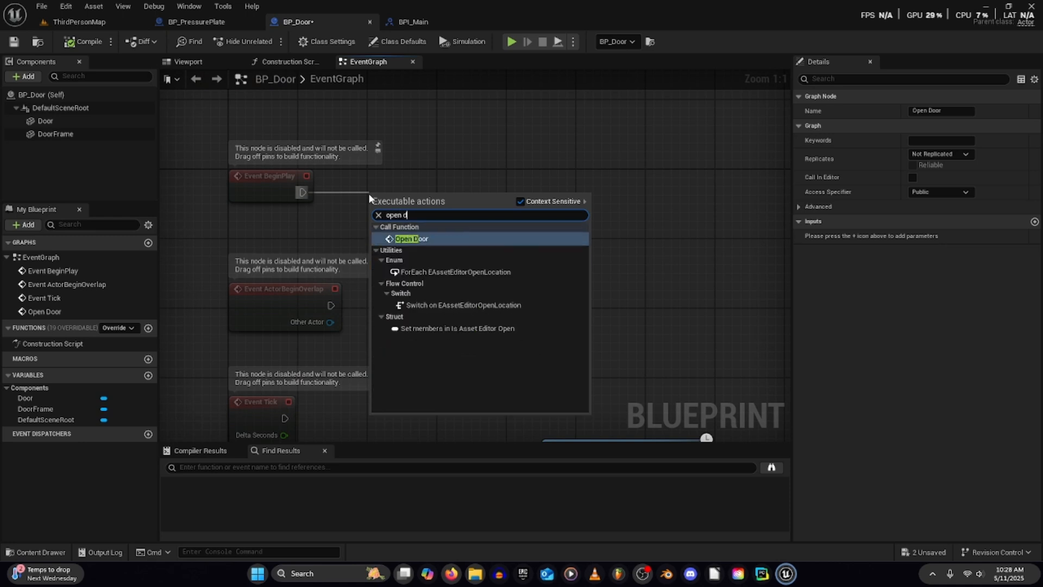
{"action": "key", "text": "Return"}
{"action": "left_click_drag", "start_coordinate": [387, 190], "coordinate": [352, 164]}
{"action": "left_click", "coordinate": [87, 44]}
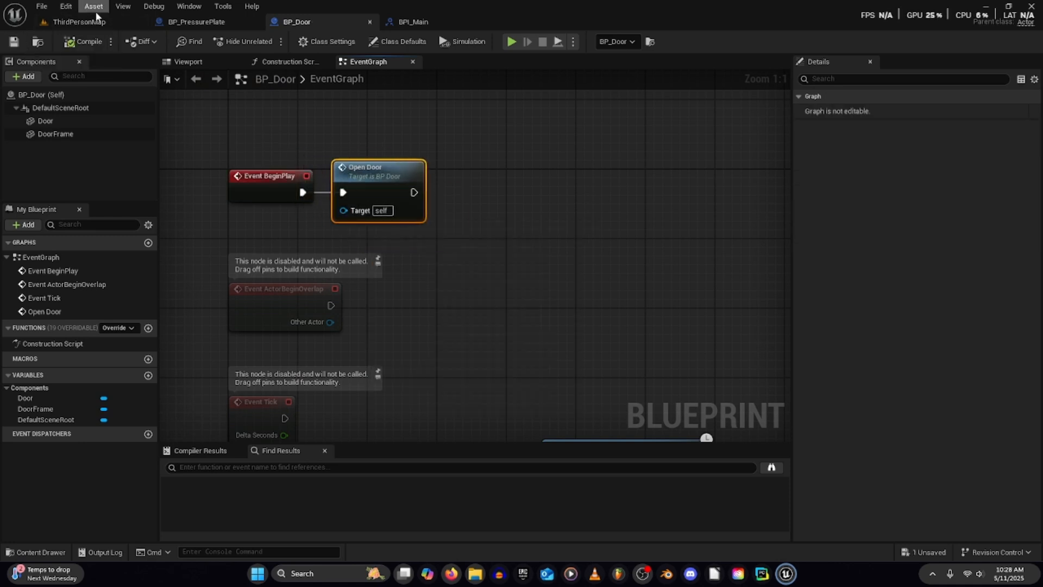
- Play ThirdPersonMap to test the door's opening movement, and stop the play session
{"action": "left_click", "coordinate": [79, 22]}
{"action": "left_click", "coordinate": [269, 44]}
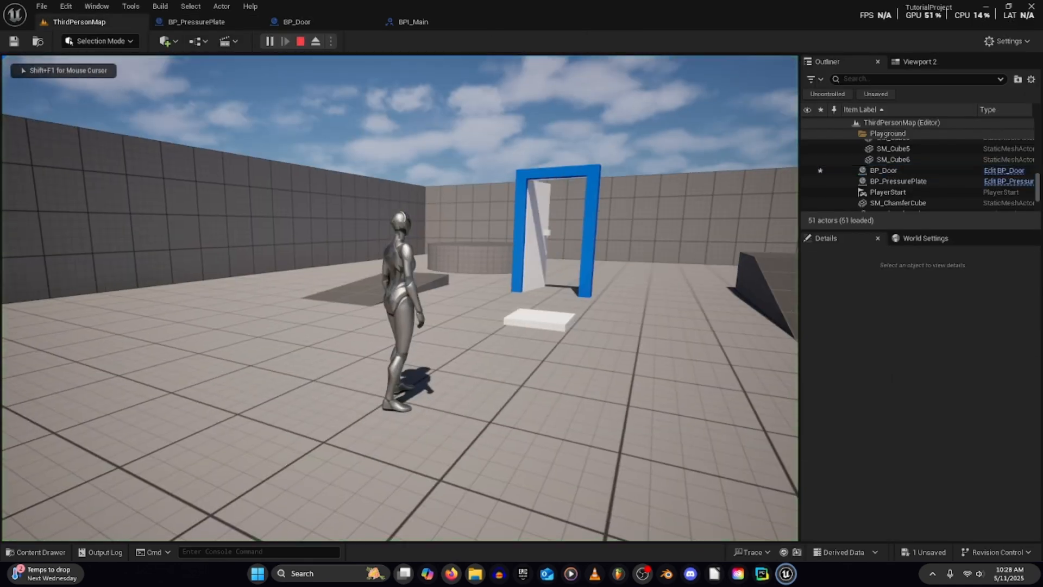
{"action": "key", "text": "Escape"}
- Add a boolean input to BP_Door's Open Door event by wiring the Branch's Condition to it
{"action": "left_click", "coordinate": [311, 24]}
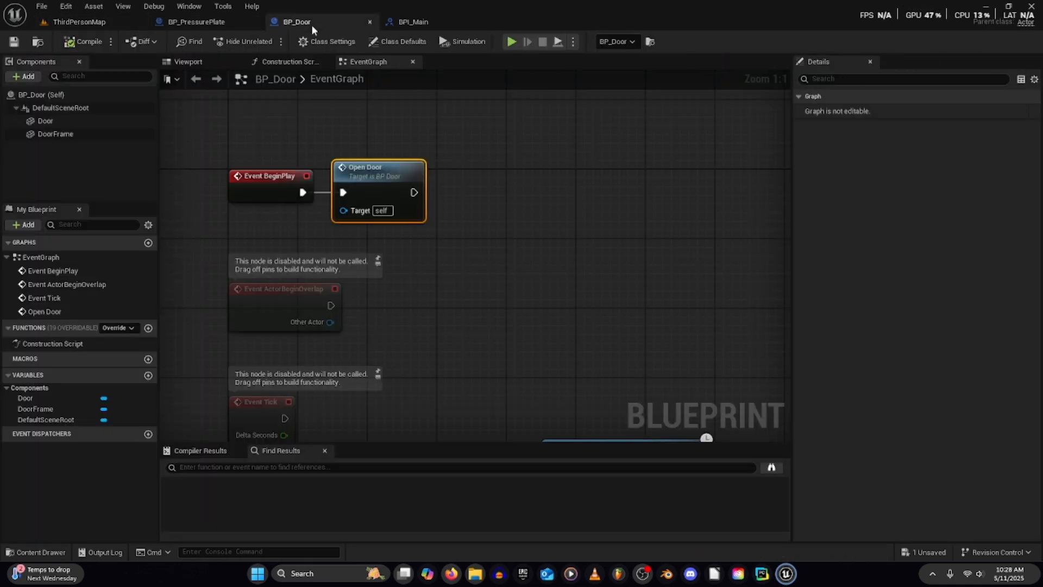
{"action": "right_click_drag", "start_coordinate": [378, 327], "coordinate": [393, 194]}
{"action": "scroll", "coordinate": [331, 283], "scroll_direction": "down", "scroll_amount": 2}
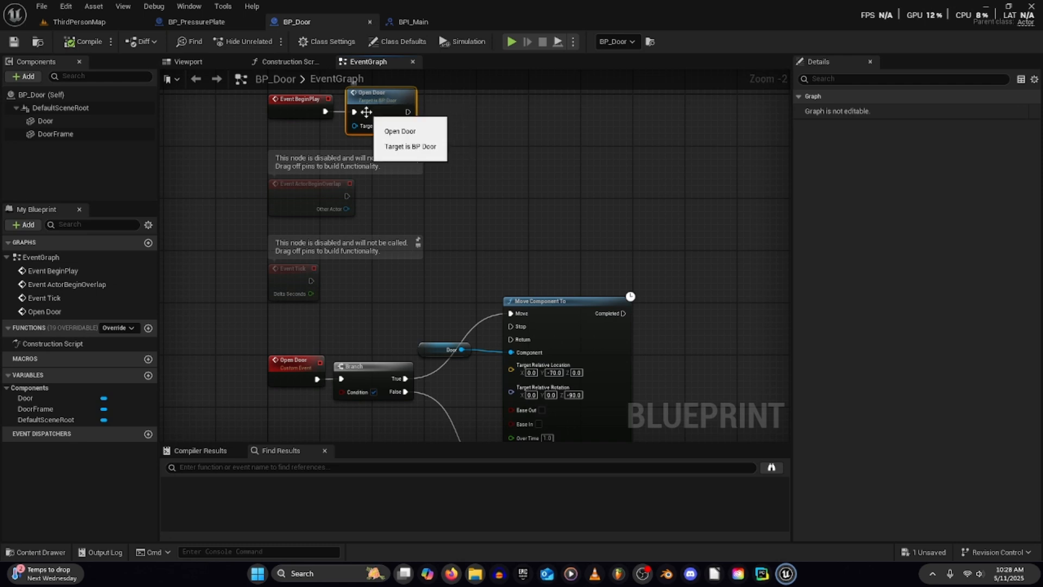
{"action": "right_click_drag", "start_coordinate": [376, 114], "coordinate": [398, 149]}
{"action": "left_click_drag", "start_coordinate": [367, 429], "coordinate": [318, 404]}
- Delete the Open Door call attached to Event BeginPlay in BP_Door
{"action": "right_click_drag", "start_coordinate": [468, 171], "coordinate": [478, 236]}
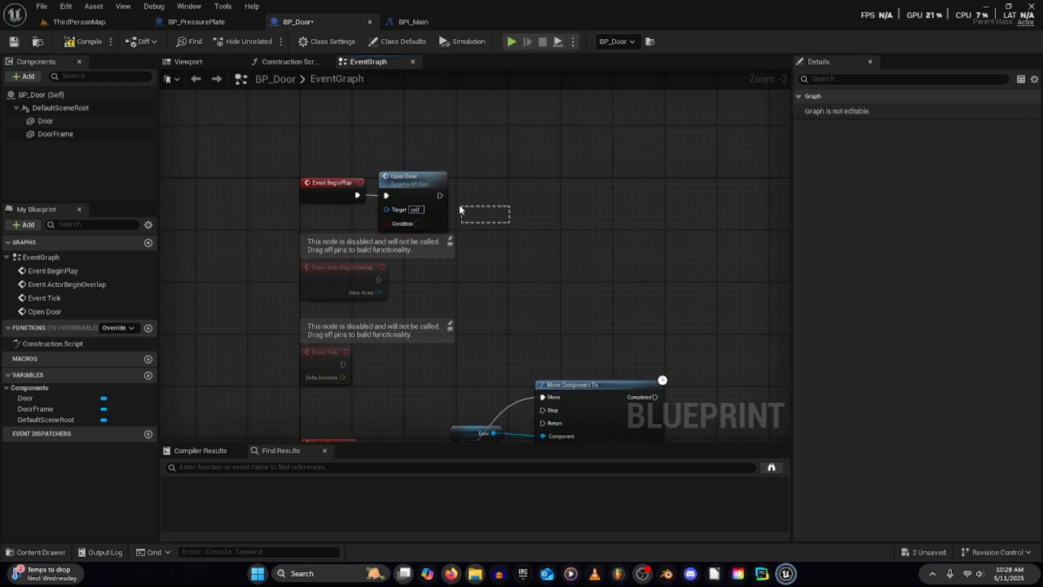
{"action": "left_click_drag", "start_coordinate": [460, 206], "coordinate": [421, 199]}
{"action": "key", "text": "Delete"}
- Rename the Open Door event's boolean input to Is Activated and compile BP_Door
{"action": "right_click_drag", "start_coordinate": [422, 307], "coordinate": [477, 194]}
{"action": "left_click", "coordinate": [368, 341]}
{"action": "left_click_drag", "start_coordinate": [854, 236], "coordinate": [614, 237]}
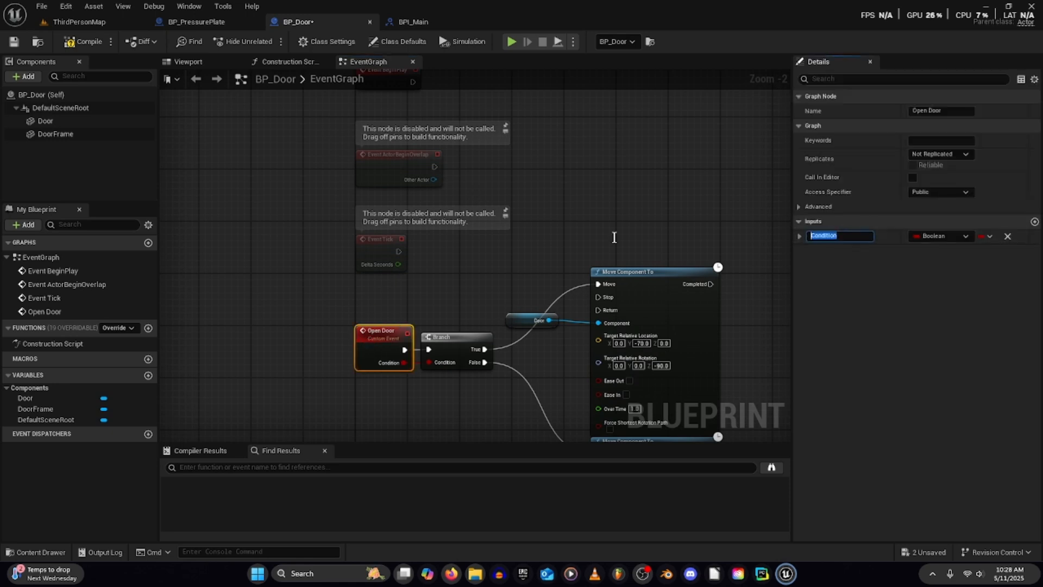
{"action": "key", "text": "BackSpace"}
{"action": "key", "text": "BackSpace"}
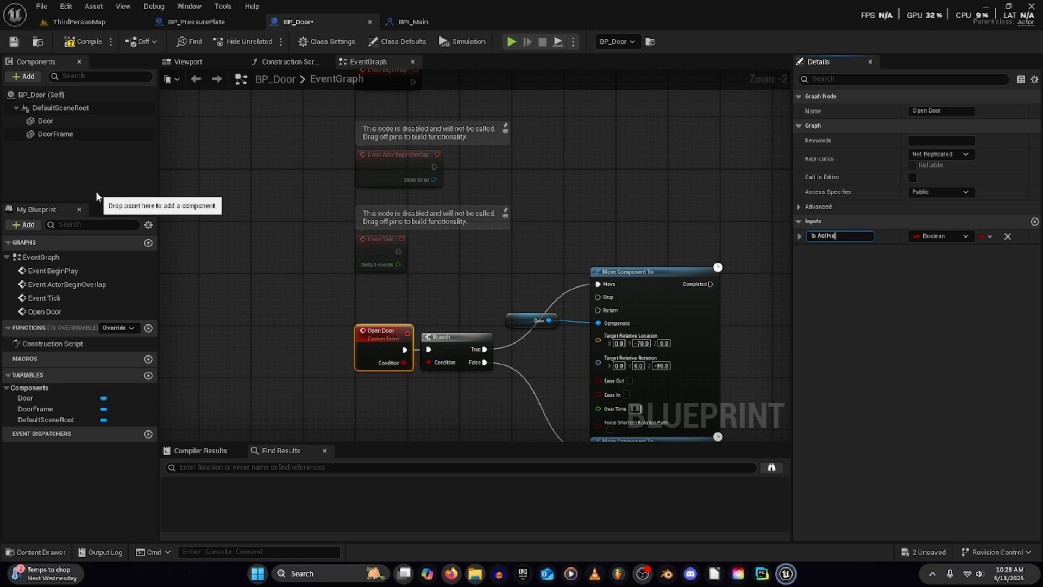
{"action": "key", "text": "Return"}
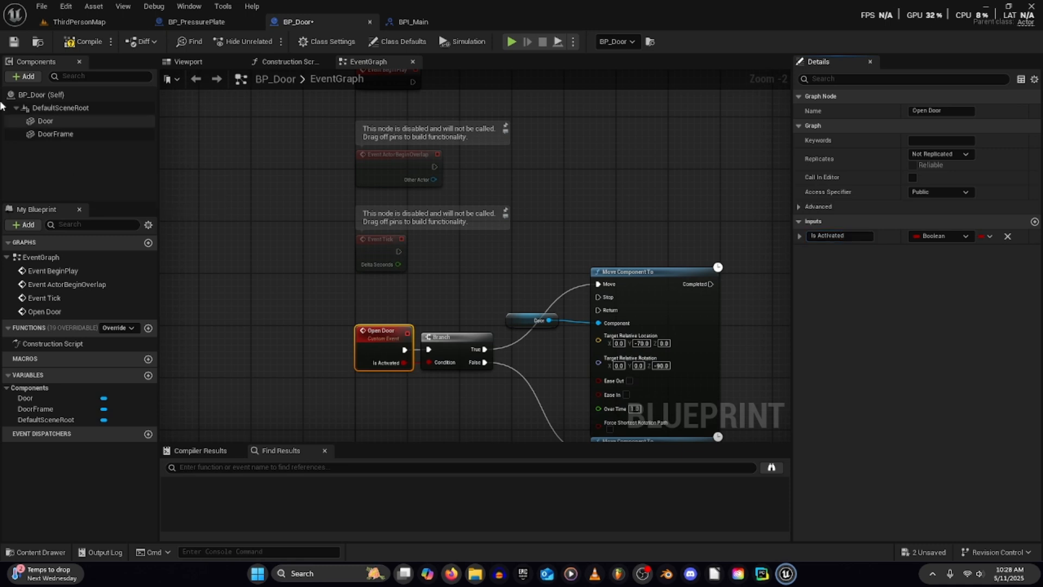
{"action": "left_click", "coordinate": [82, 41]}
- Delete both Is Pressure Plate Activated calls after the Set Is Pressed nodes in BP_PressurePlate, and save the Blueprint
{"action": "left_click", "coordinate": [190, 24]}
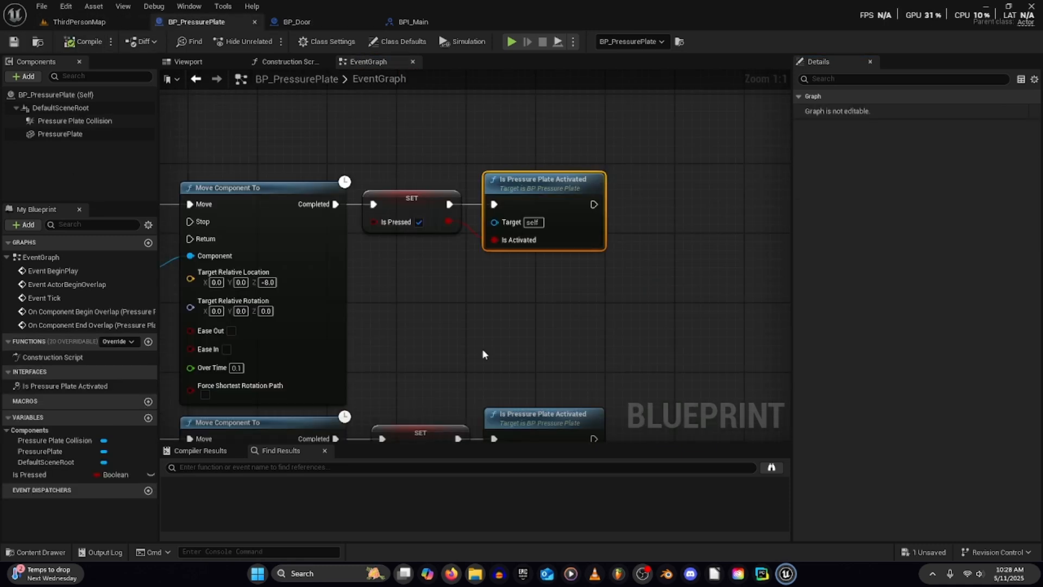
{"action": "right_click_drag", "start_coordinate": [483, 350], "coordinate": [421, 338]}
{"action": "scroll", "coordinate": [421, 339], "scroll_direction": "down", "scroll_amount": 3}
{"action": "scroll", "coordinate": [483, 334], "scroll_direction": "up", "scroll_amount": 2}
{"action": "scroll", "coordinate": [482, 335], "scroll_direction": "up", "scroll_amount": 1}
{"action": "right_click_drag", "start_coordinate": [490, 342], "coordinate": [527, 277]}
{"action": "key", "text": "Delete"}
{"action": "right_click_drag", "start_coordinate": [410, 333], "coordinate": [411, 222]}
{"action": "left_click_drag", "start_coordinate": [435, 238], "coordinate": [517, 386]}
{"action": "key", "text": "Delete"}
{"action": "right_click_drag", "start_coordinate": [400, 139], "coordinate": [407, 307]}
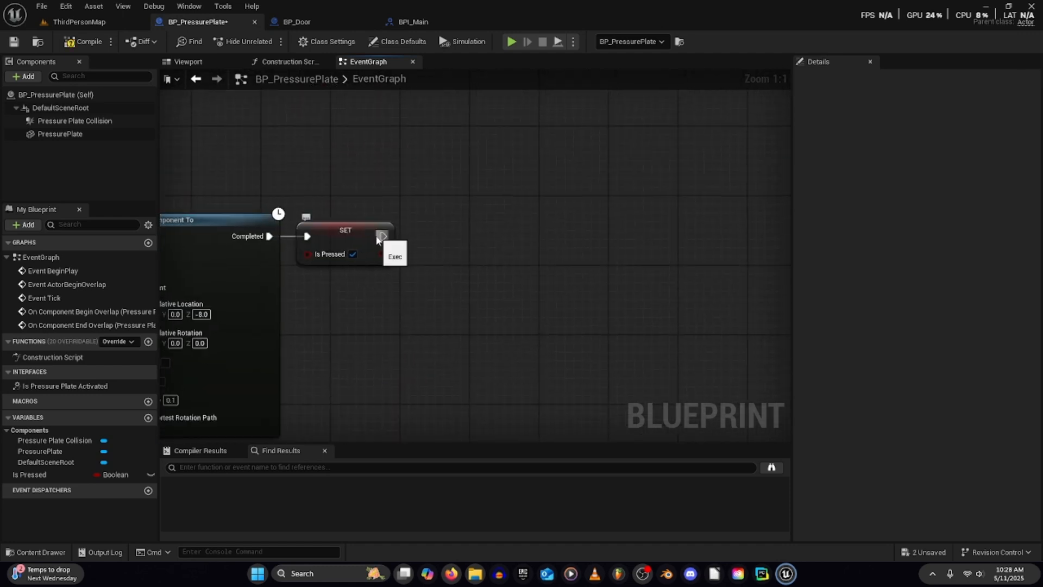
{"action": "right_click_drag", "start_coordinate": [384, 246], "coordinate": [389, 218]}
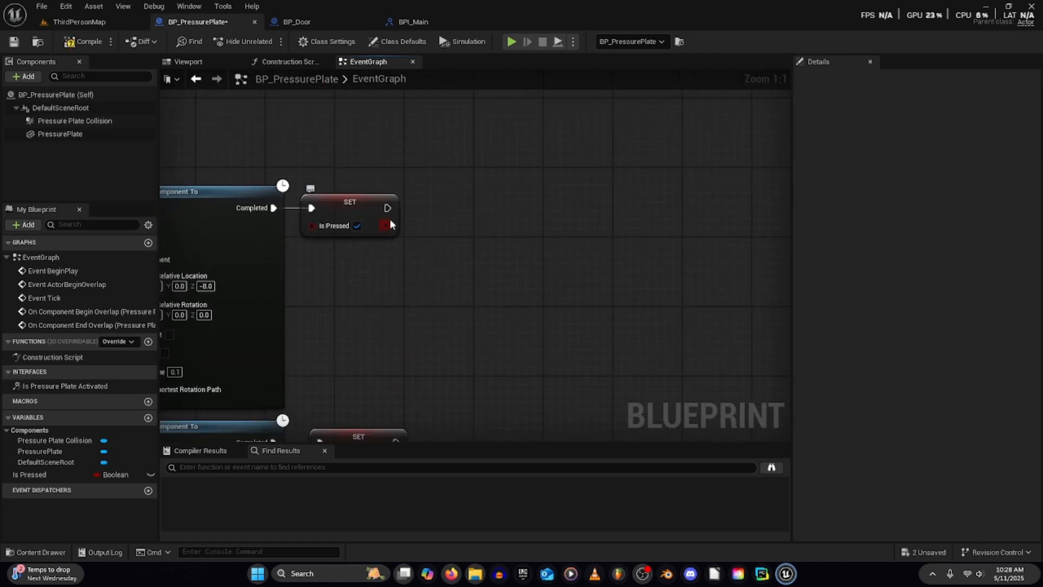
{"action": "left_click", "coordinate": [15, 43]}
{"action": "right_click_drag", "start_coordinate": [506, 239], "coordinate": [552, 263]}
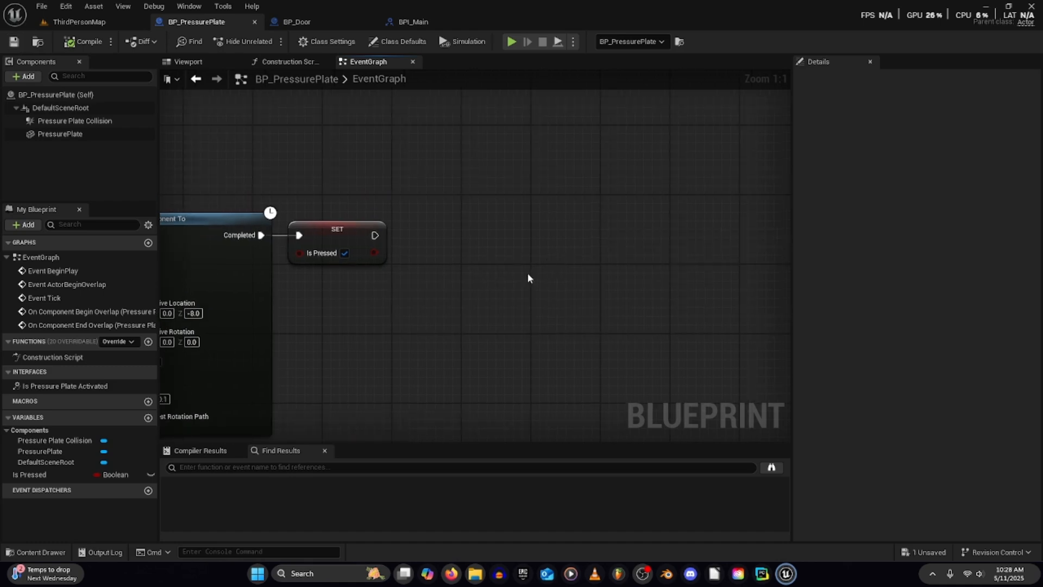
- Open the Level Blueprint of ThirdPersonMap
{"action": "left_click", "coordinate": [125, 22]}
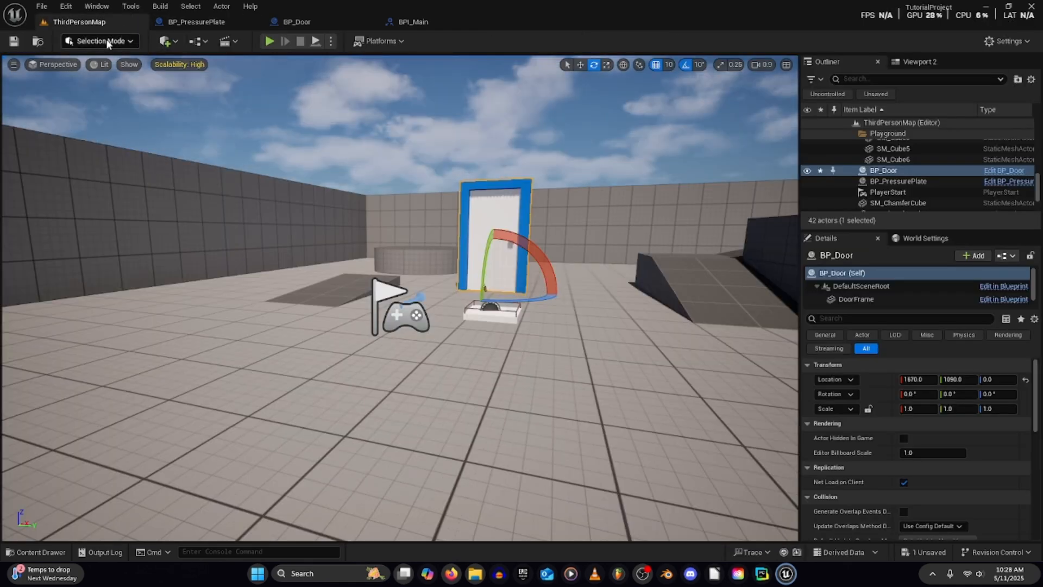
{"action": "left_click", "coordinate": [199, 45]}
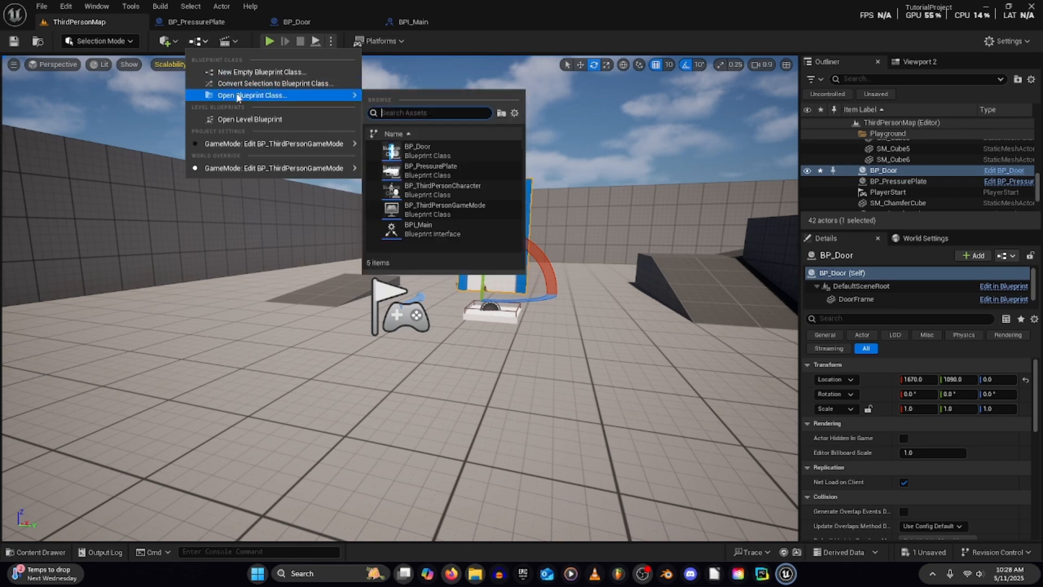
{"action": "right_click_drag", "start_coordinate": [271, 256], "coordinate": [339, 288]}
{"action": "key", "text": "w"}
{"action": "left_click", "coordinate": [195, 43]}
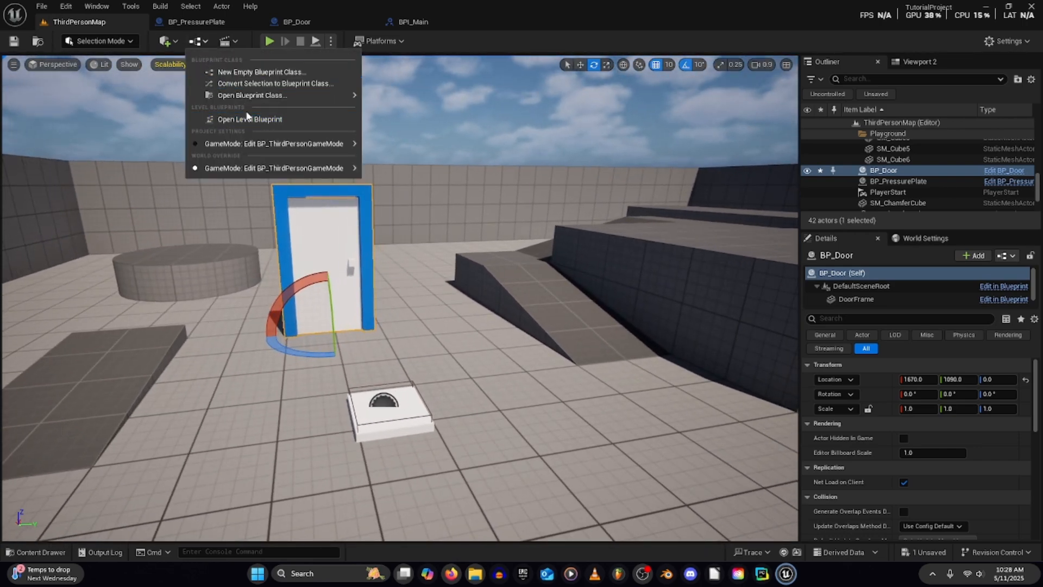
{"action": "left_click", "coordinate": [244, 118]}
{"action": "scroll", "coordinate": [430, 288], "scroll_direction": "down", "scroll_amount": 4}
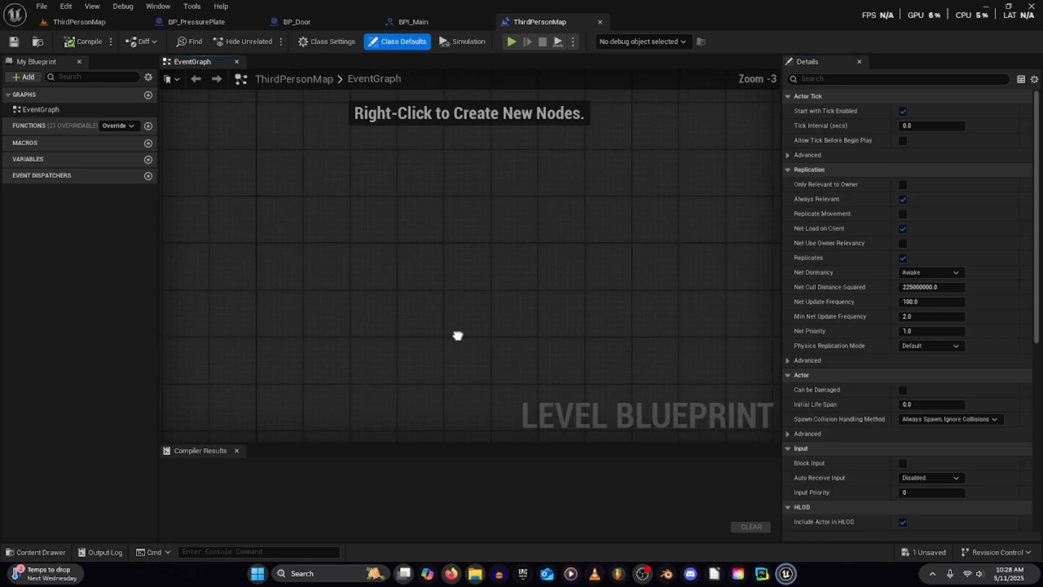
{"action": "scroll", "coordinate": [340, 276], "scroll_direction": "up", "scroll_amount": 4}
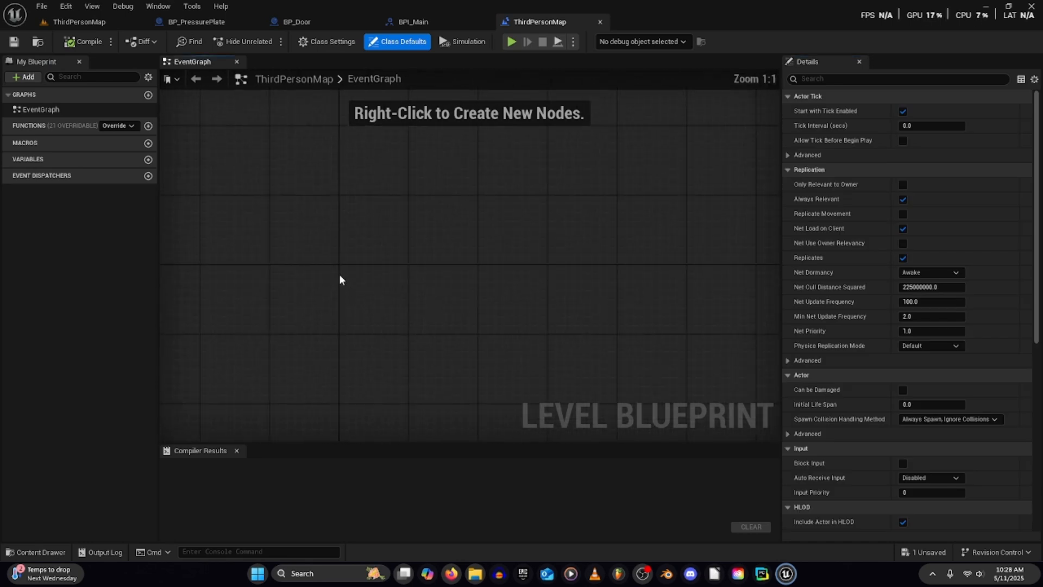
- Add an Event BeginPlay node to the Level Blueprint's empty event graph
{"action": "right_click", "coordinate": [343, 268]}
{"action": "type", "text": "we"}
{"action": "key", "text": "BackSpace"}
{"action": "key", "text": "BackSpace"}
{"action": "type", "text": "event"}
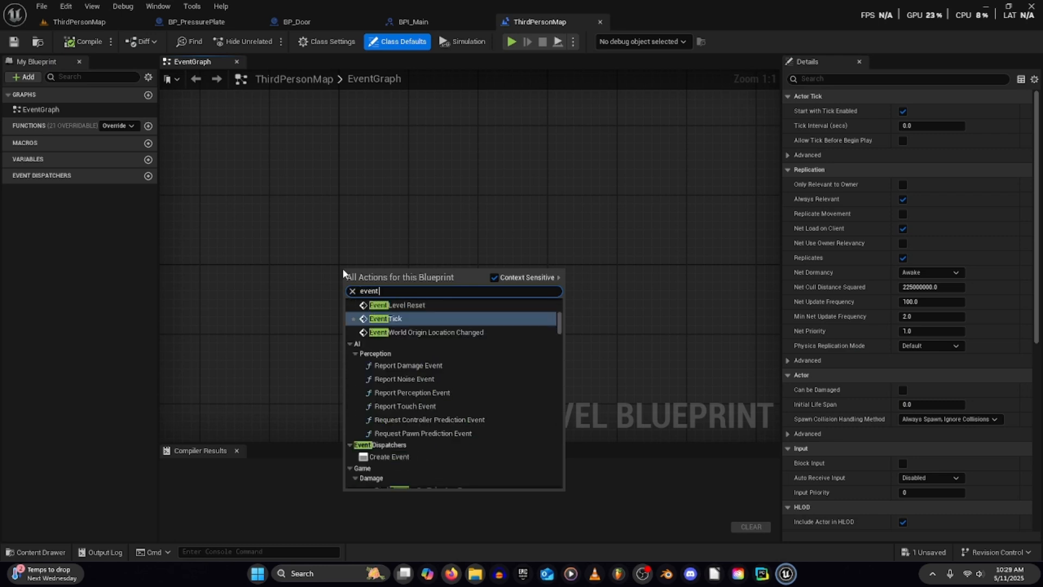
{"action": "type", "text": " begin"}
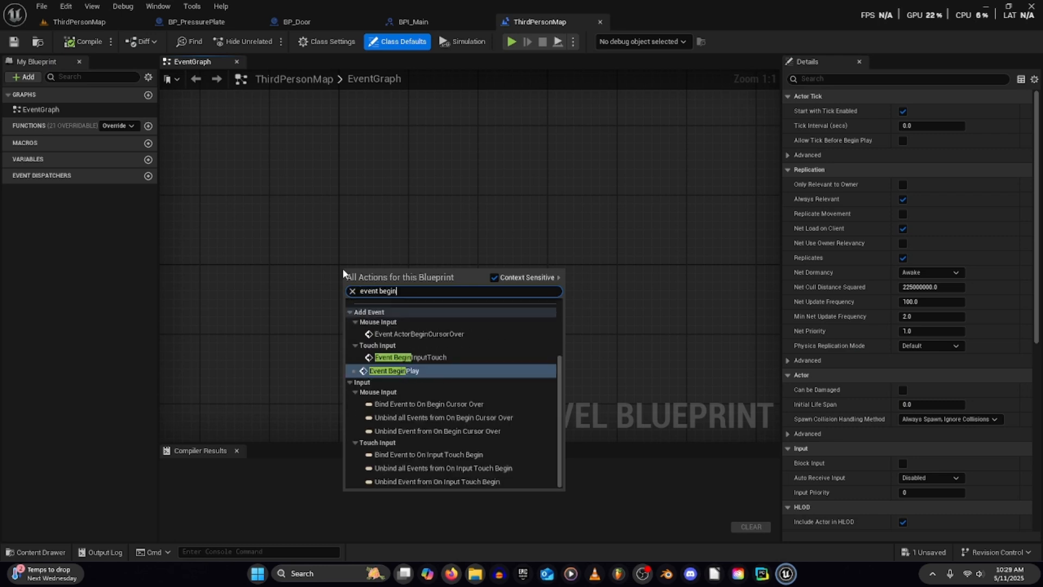
{"action": "key", "text": "Return"}
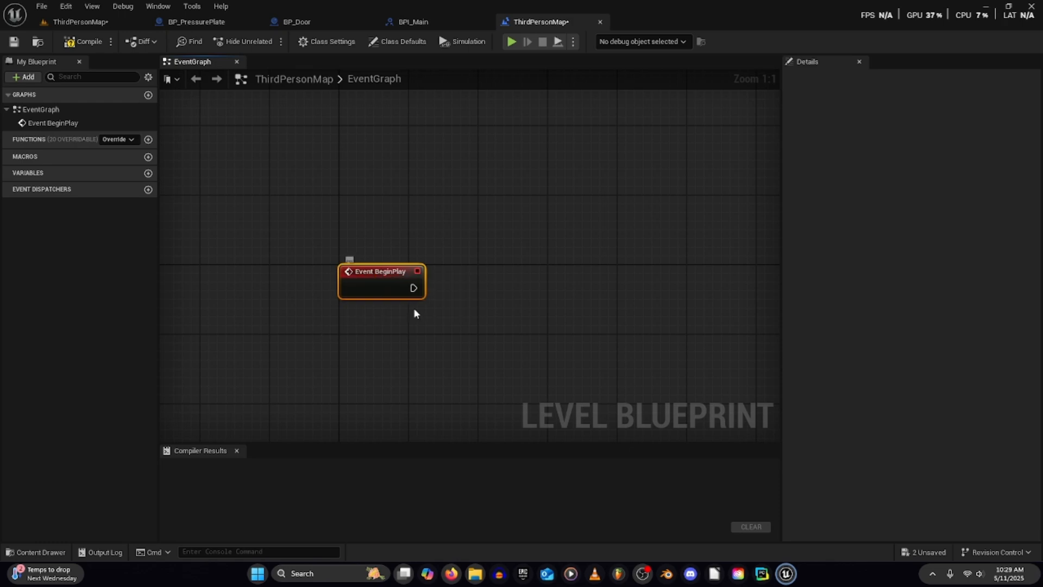
{"action": "left_click_drag", "start_coordinate": [416, 296], "coordinate": [301, 282]}
- Create a reference to the level's BP_Door in the Level Blueprint and place it just above Event BeginPlay
{"action": "left_click", "coordinate": [76, 22]}
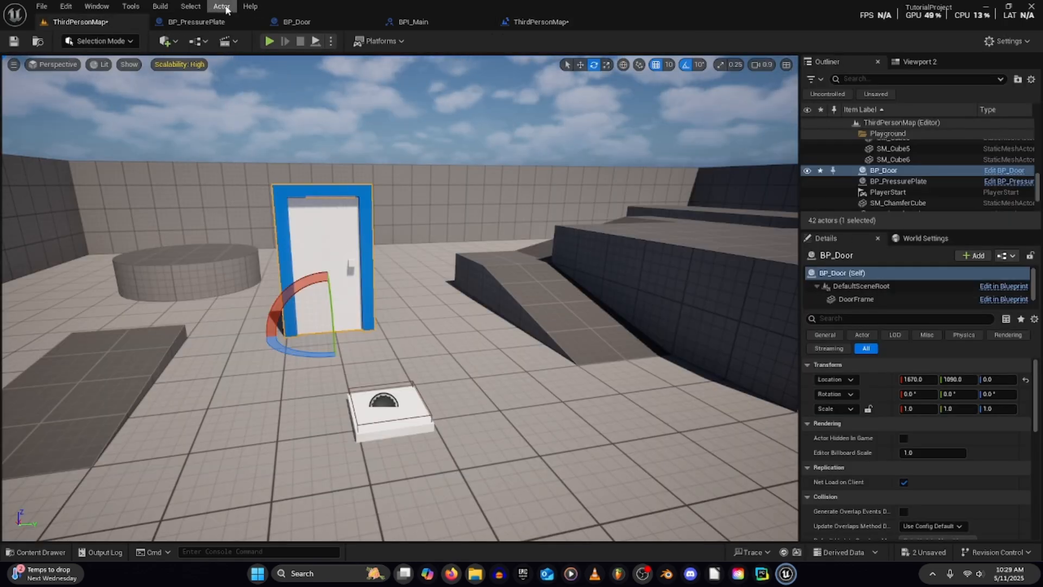
{"action": "left_click", "coordinate": [195, 22]}
{"action": "left_click", "coordinate": [320, 19]}
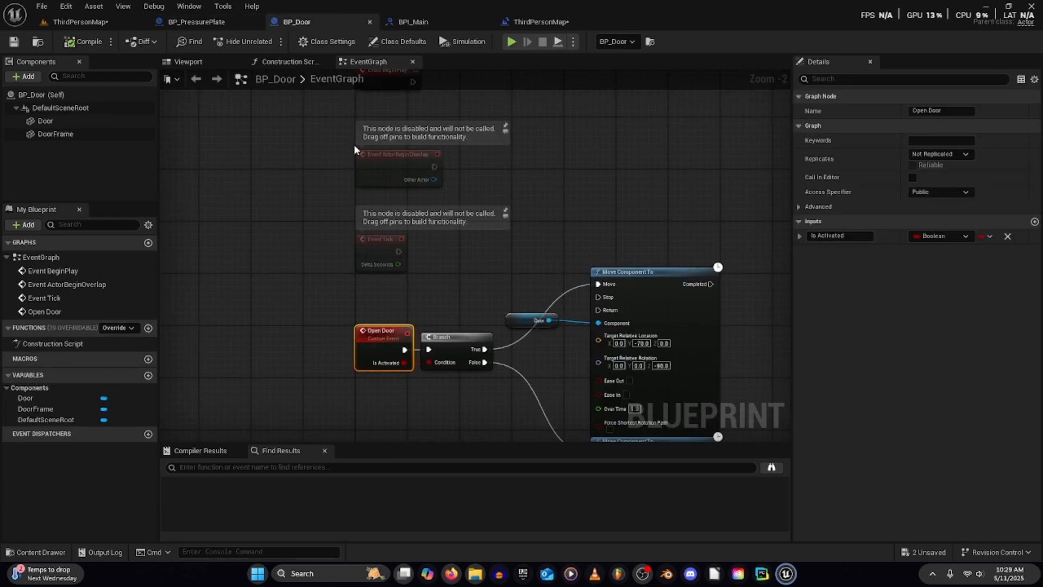
{"action": "left_click", "coordinate": [413, 22]}
{"action": "left_click", "coordinate": [540, 22]}
{"action": "right_click", "coordinate": [252, 302]}
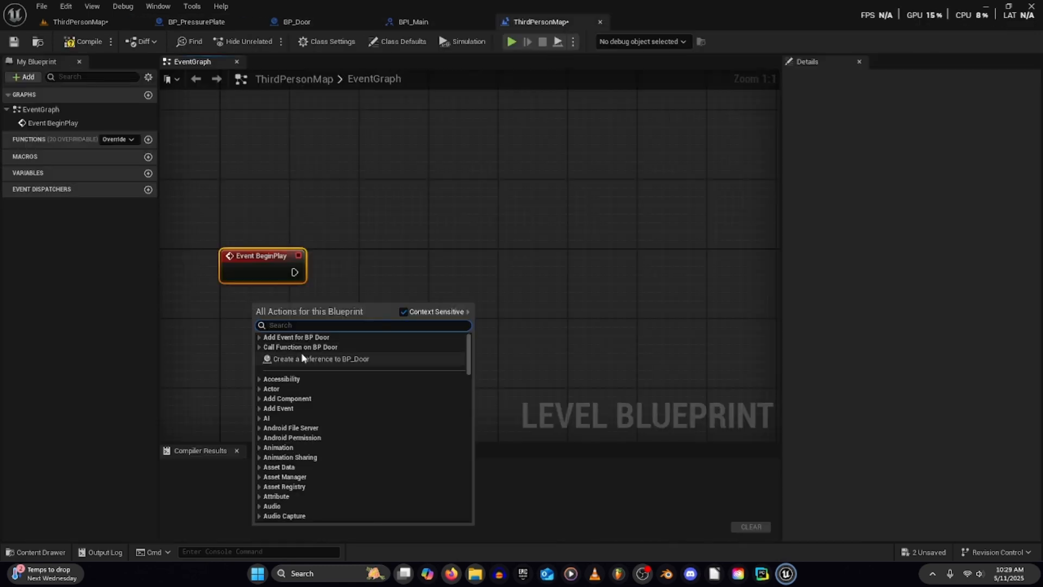
{"action": "left_click", "coordinate": [298, 358]}
{"action": "left_click_drag", "start_coordinate": [304, 312], "coordinate": [275, 209]}
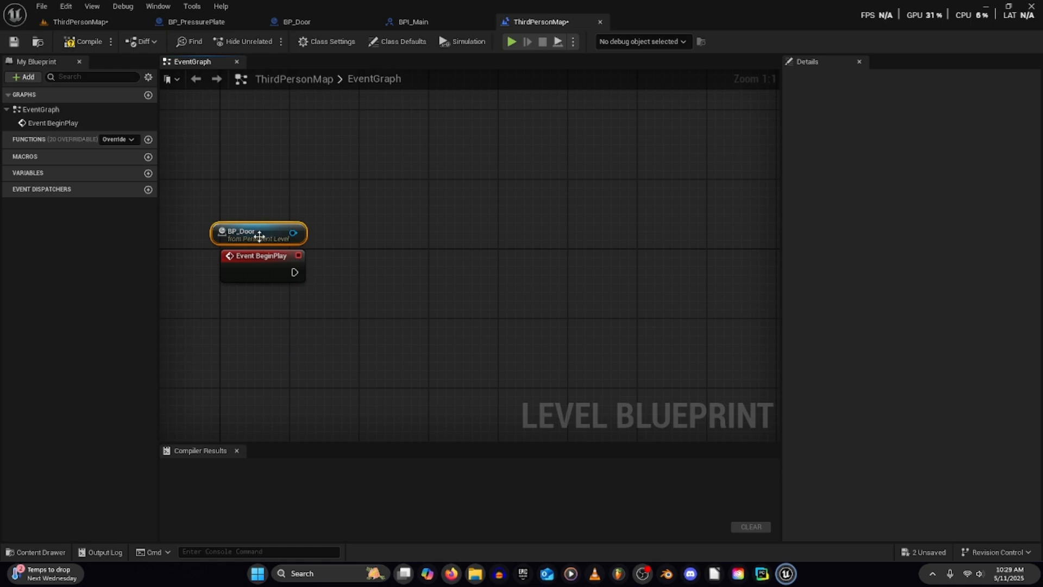
- Select BP_PressurePlate in the level and create a reference to it in the Level Blueprint, below Event BeginPlay
{"action": "left_click", "coordinate": [81, 22]}
{"action": "left_click", "coordinate": [372, 416]}
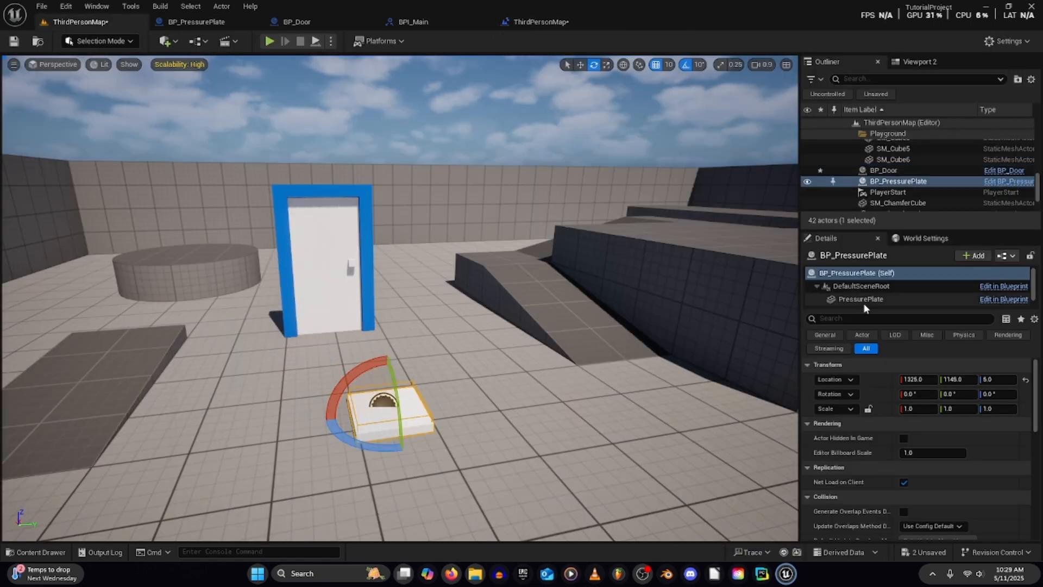
{"action": "left_click", "coordinate": [541, 22]}
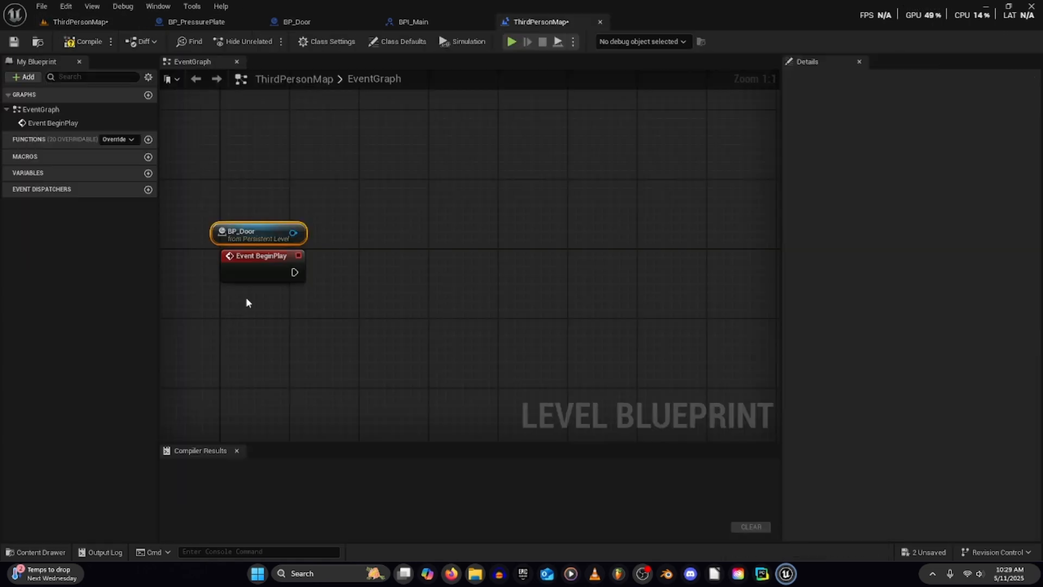
{"action": "right_click", "coordinate": [228, 303]}
{"action": "left_click", "coordinate": [304, 356]}
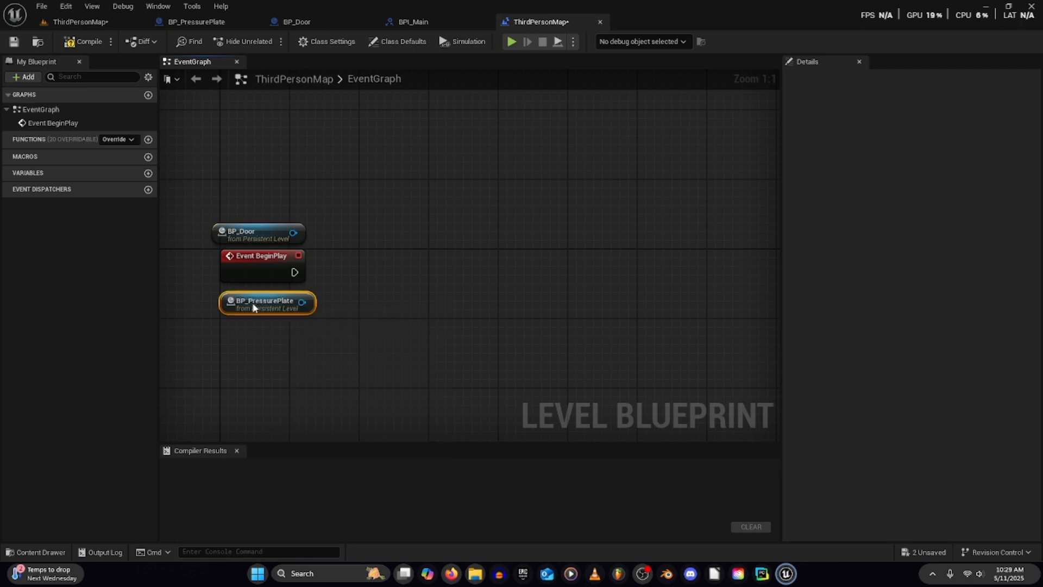
{"action": "left_click_drag", "start_coordinate": [253, 308], "coordinate": [242, 308]}
- Add a new variable named Door to BP_PressurePlate
{"action": "left_click", "coordinate": [196, 22]}
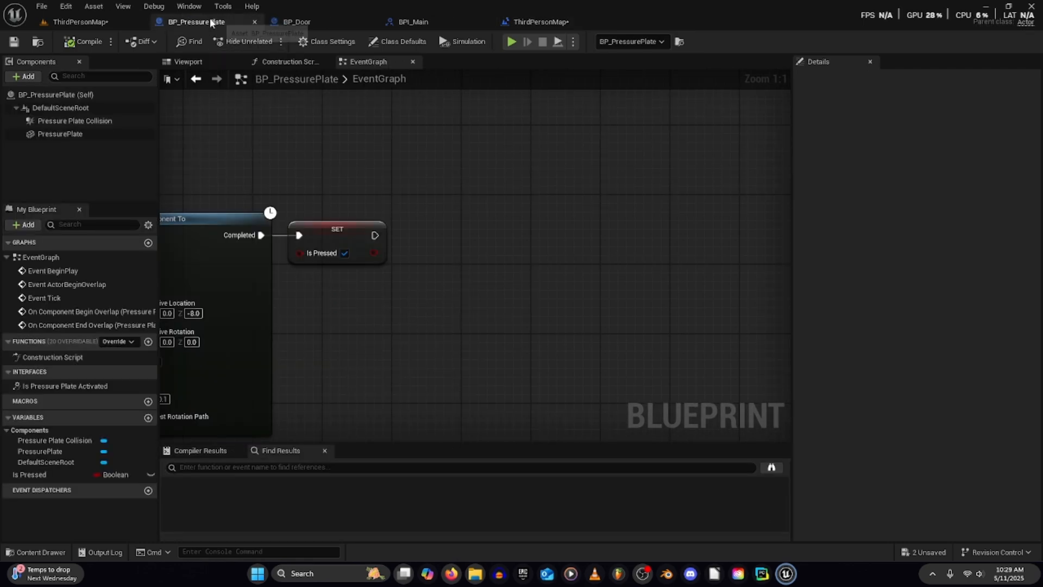
{"action": "scroll", "coordinate": [267, 202], "scroll_direction": "down", "scroll_amount": 2}
{"action": "right_click_drag", "start_coordinate": [266, 202], "coordinate": [560, 304]}
{"action": "scroll", "coordinate": [391, 296], "scroll_direction": "down", "scroll_amount": 4}
{"action": "scroll", "coordinate": [272, 271], "scroll_direction": "up", "scroll_amount": 5}
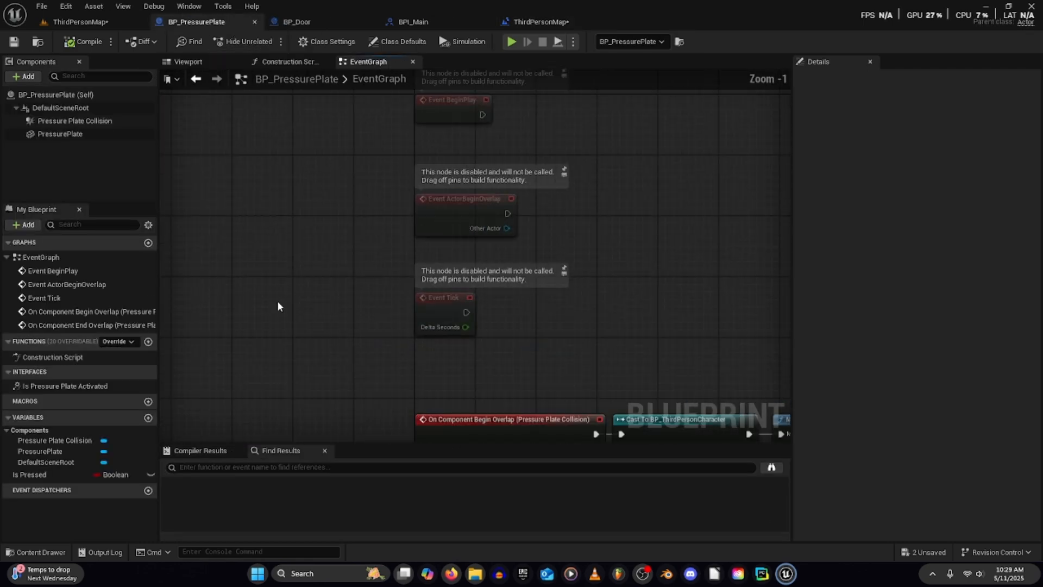
{"action": "left_click", "coordinate": [148, 417]}
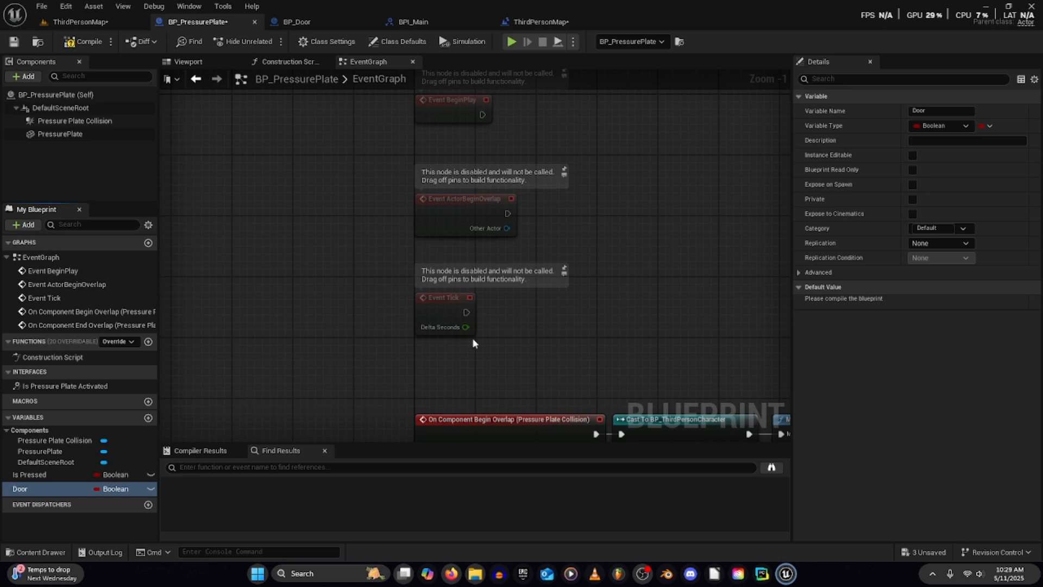
- Change the Door variable's type to a BP Door object reference and compile BP_PressurePlate
{"action": "right_click_drag", "start_coordinate": [471, 340], "coordinate": [243, 267]}
{"action": "left_click", "coordinate": [124, 491]}
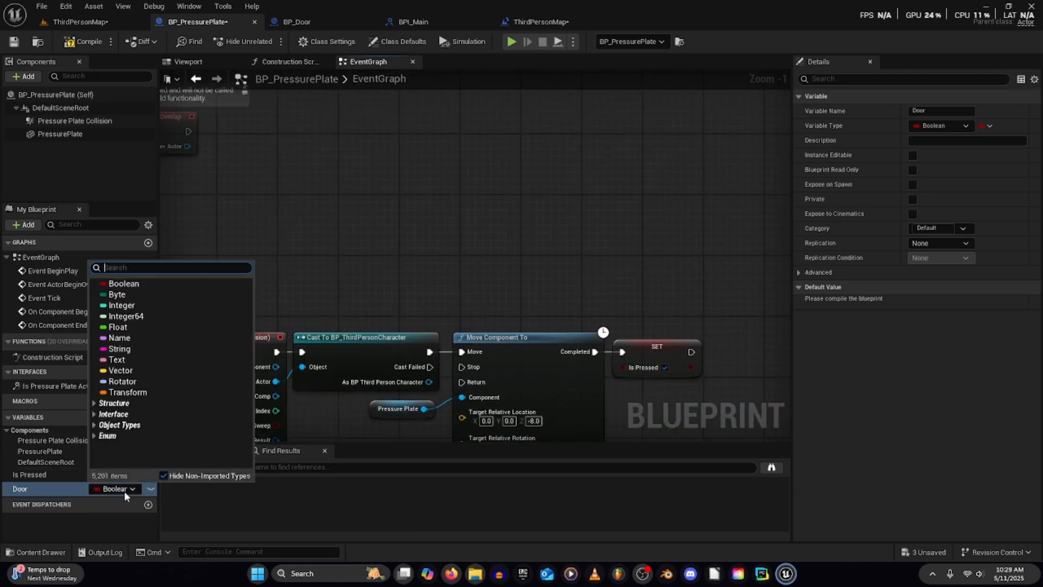
{"action": "type", "text": "BP_Door"}
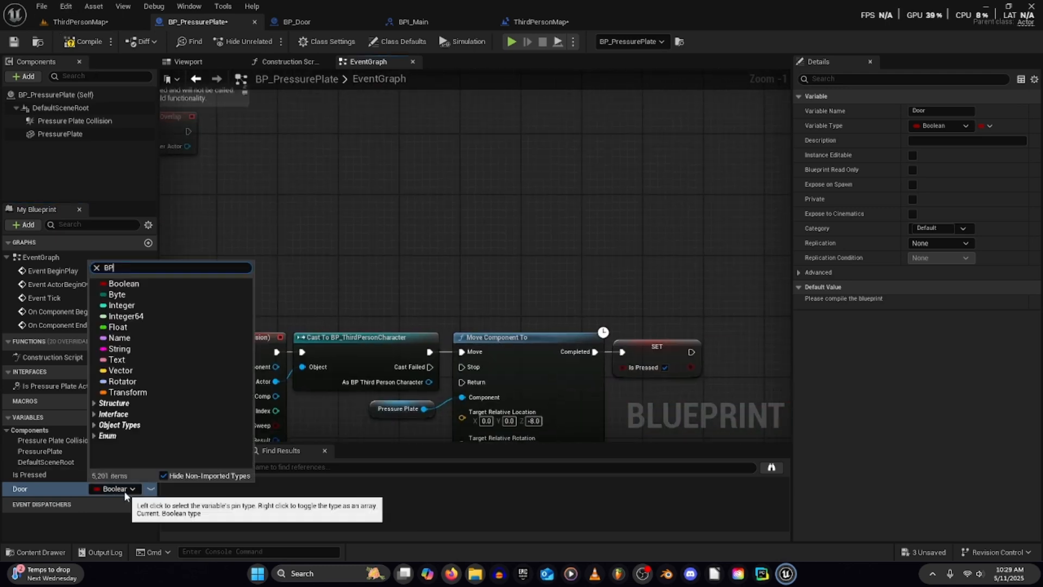
{"action": "mouse_move", "coordinate": [146, 292]}
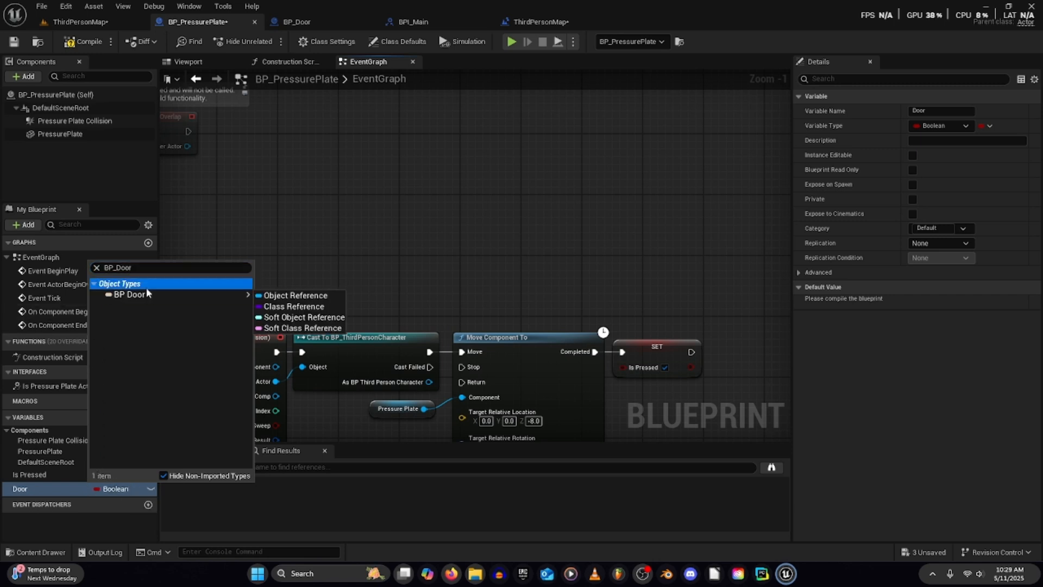
{"action": "left_click", "coordinate": [287, 294]}
{"action": "left_click", "coordinate": [89, 43]}
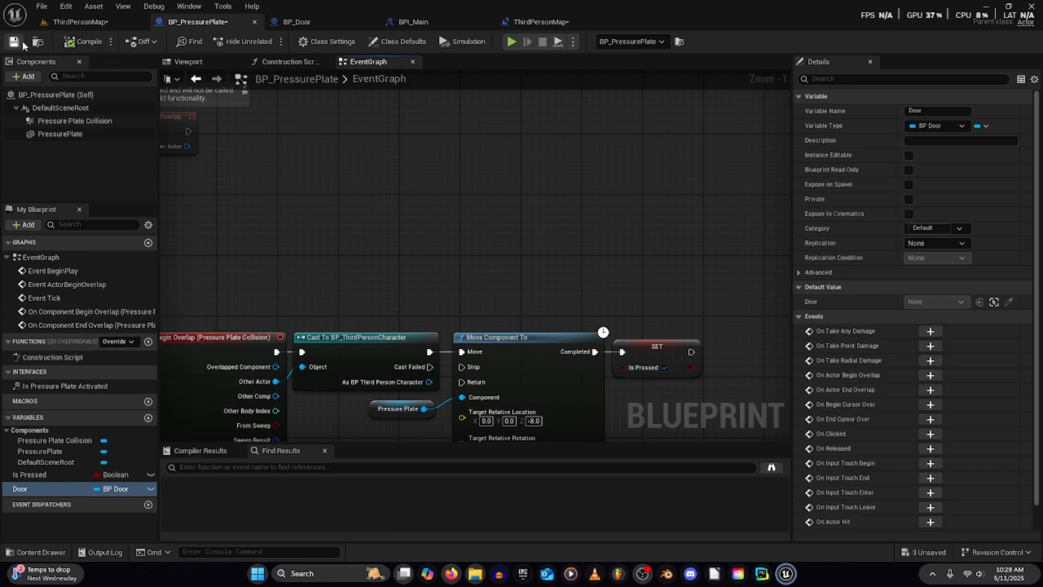
- In the Level Blueprint, add a Set Door node targeting the BP_PressurePlate reference
{"action": "left_click", "coordinate": [535, 21]}
{"action": "left_click_drag", "start_coordinate": [246, 305], "coordinate": [337, 273]}
{"action": "type", "text": "set door"}
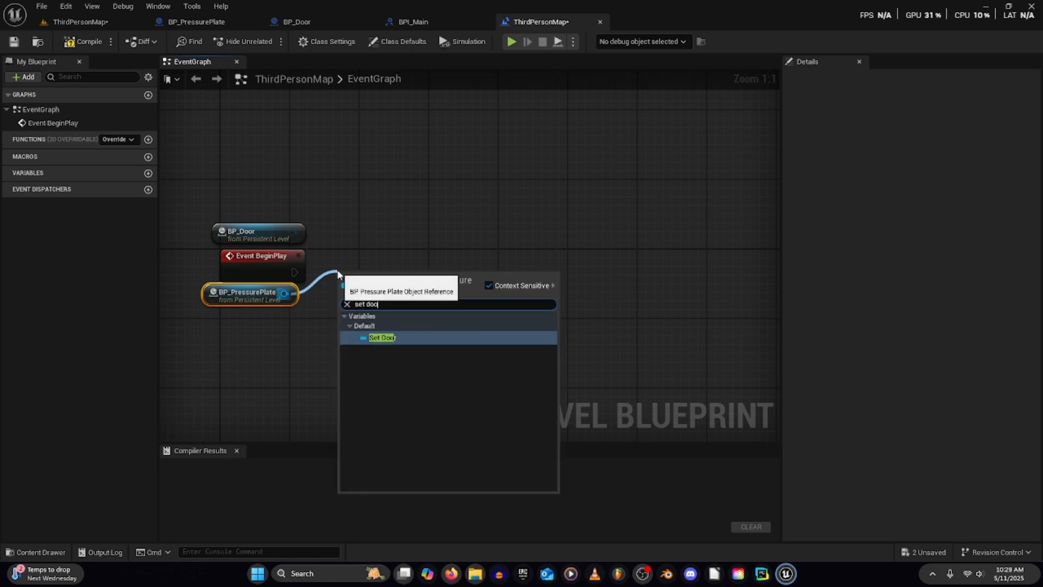
{"action": "key", "text": "Return"}
- Connect the BP_Door reference and Event BeginPlay to the Set Door node, compile, save, and close the Level Blueprint
{"action": "left_click_drag", "start_coordinate": [293, 233], "coordinate": [293, 273]}
{"action": "left_click_drag", "start_coordinate": [381, 308], "coordinate": [379, 302]}
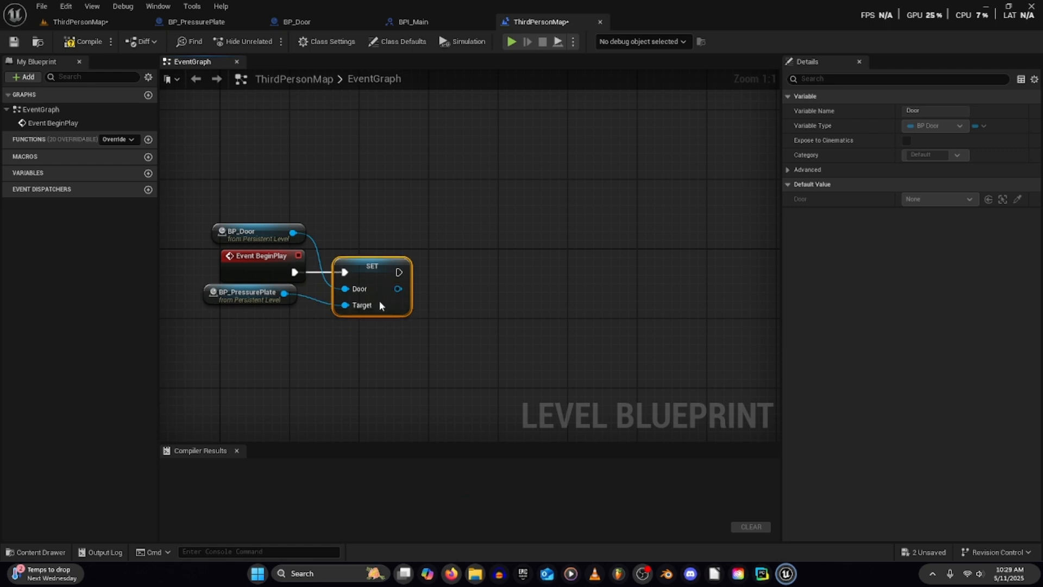
{"action": "left_click", "coordinate": [83, 41]}
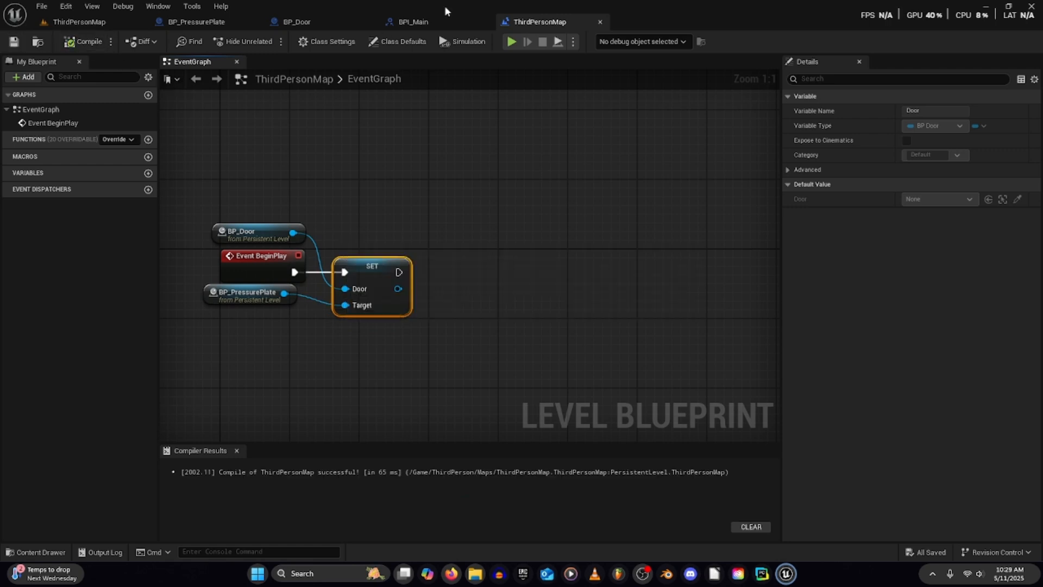
{"action": "middle_click", "coordinate": [519, 21]}
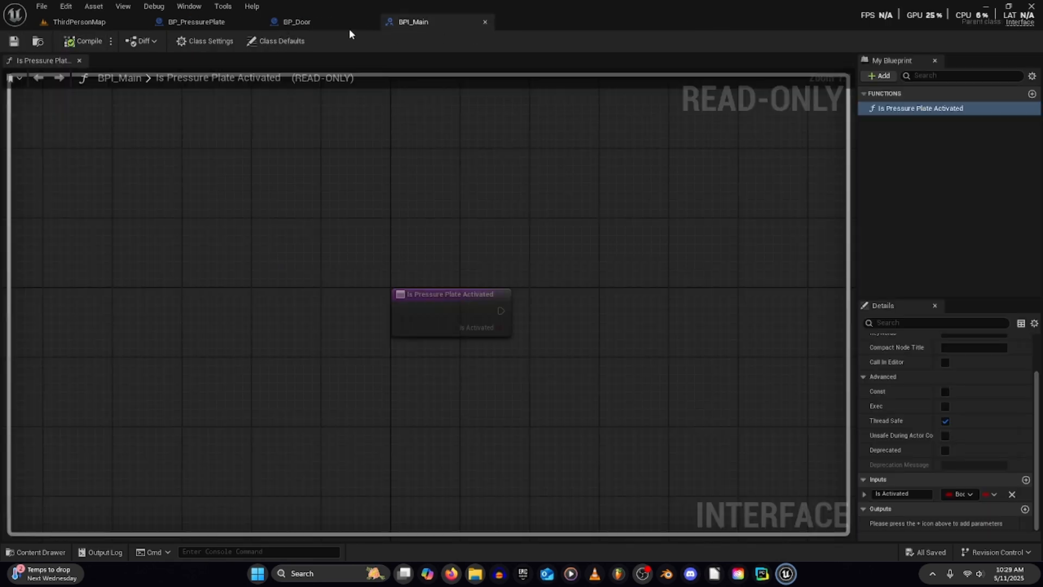
- Place a Door variable getter below the ticked Set Is Pressed node in BP_PressurePlate's begin-overlap chain
{"action": "left_click", "coordinate": [302, 31]}
{"action": "left_click", "coordinate": [189, 19]}
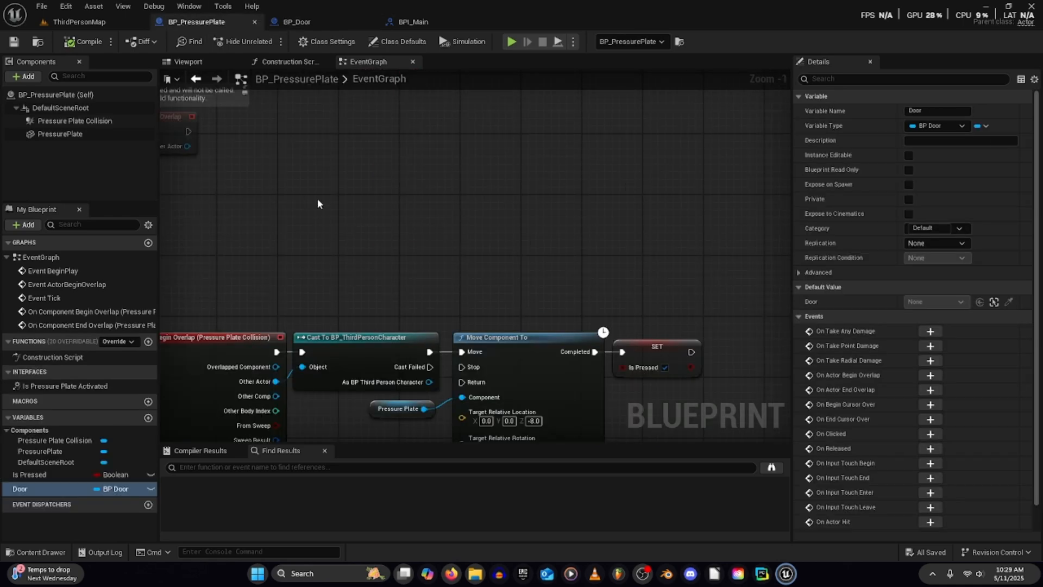
{"action": "right_click_drag", "start_coordinate": [510, 217], "coordinate": [343, 123]}
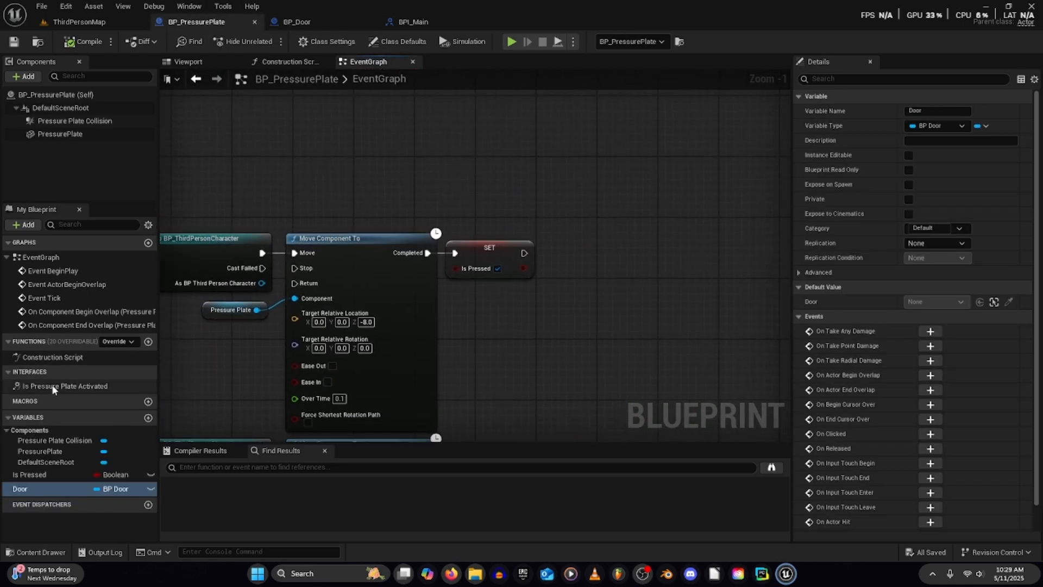
{"action": "left_click_drag", "start_coordinate": [37, 488], "coordinate": [574, 281]}
- Call Open Door on the Door reference, wiring the ticked Set Is Pressed node's execution and boolean outputs into it
{"action": "left_click", "coordinate": [318, 24]}
{"action": "left_click", "coordinate": [194, 22]}
{"action": "type", "text": "open door"}
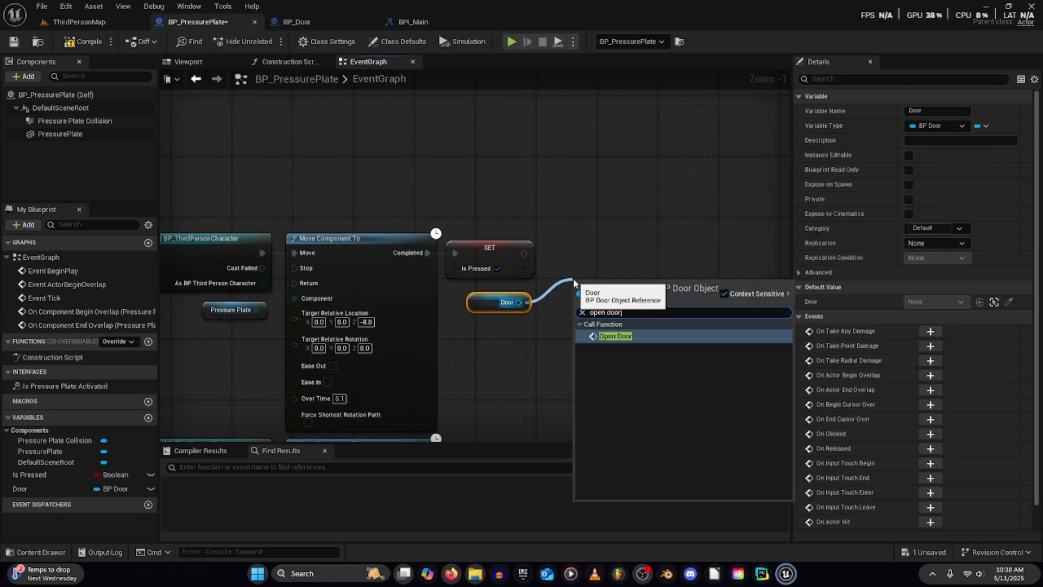
{"action": "left_click", "coordinate": [587, 336]}
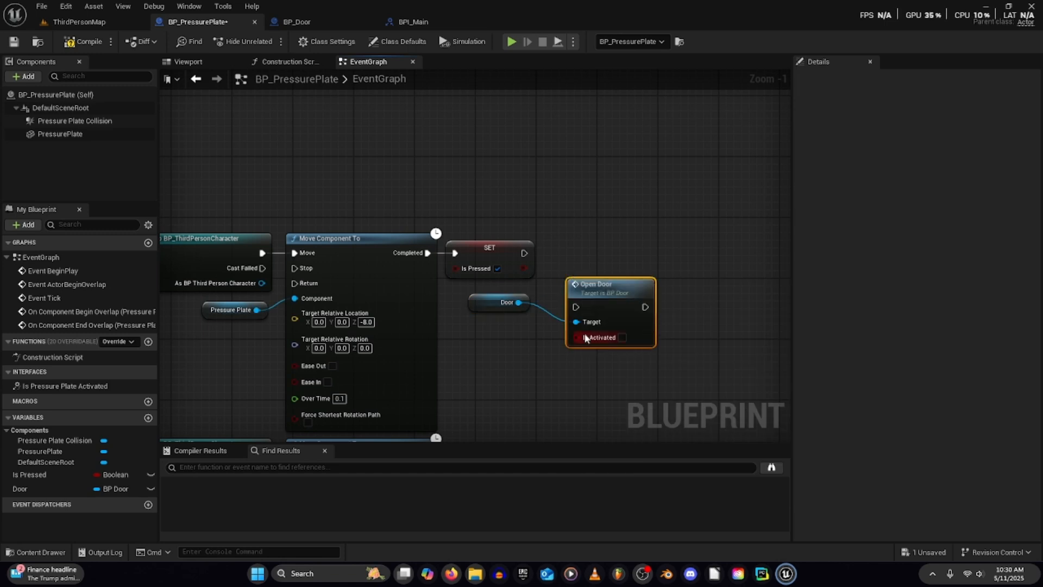
{"action": "left_click_drag", "start_coordinate": [524, 252], "coordinate": [607, 231]}
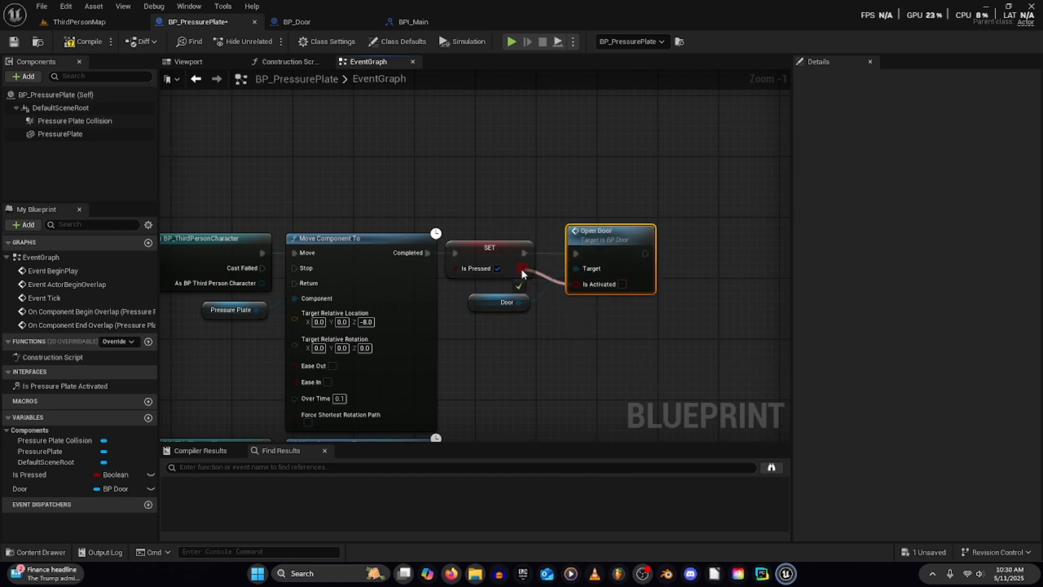
{"action": "left_click_drag", "start_coordinate": [520, 269], "coordinate": [521, 290]}
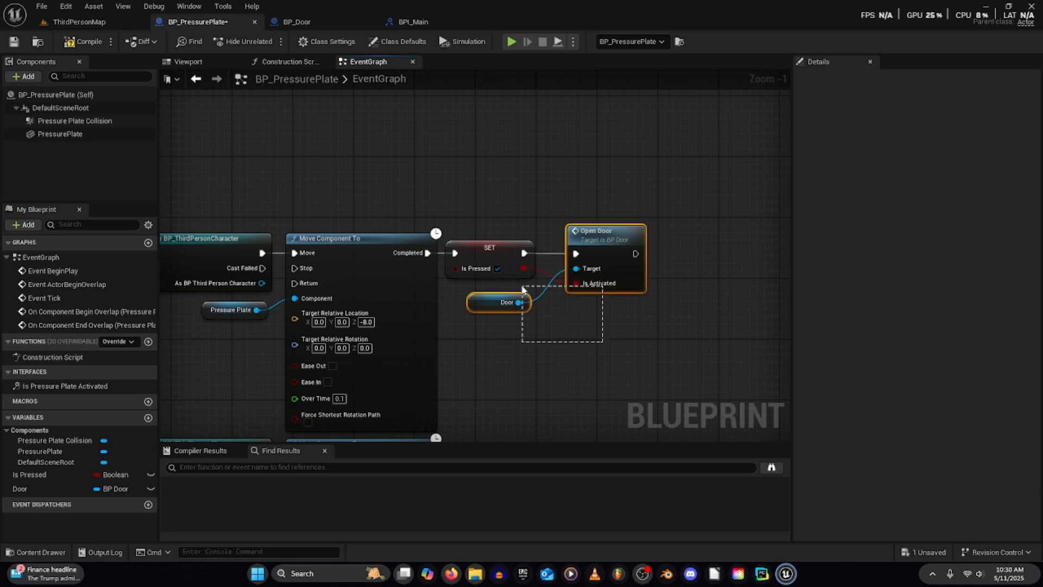
- Copy the Door and Open Door nodes beside the unticked Set Is Pressed node and wire its execution and boolean outputs to them
{"action": "right_click_drag", "start_coordinate": [587, 333], "coordinate": [554, 118]}
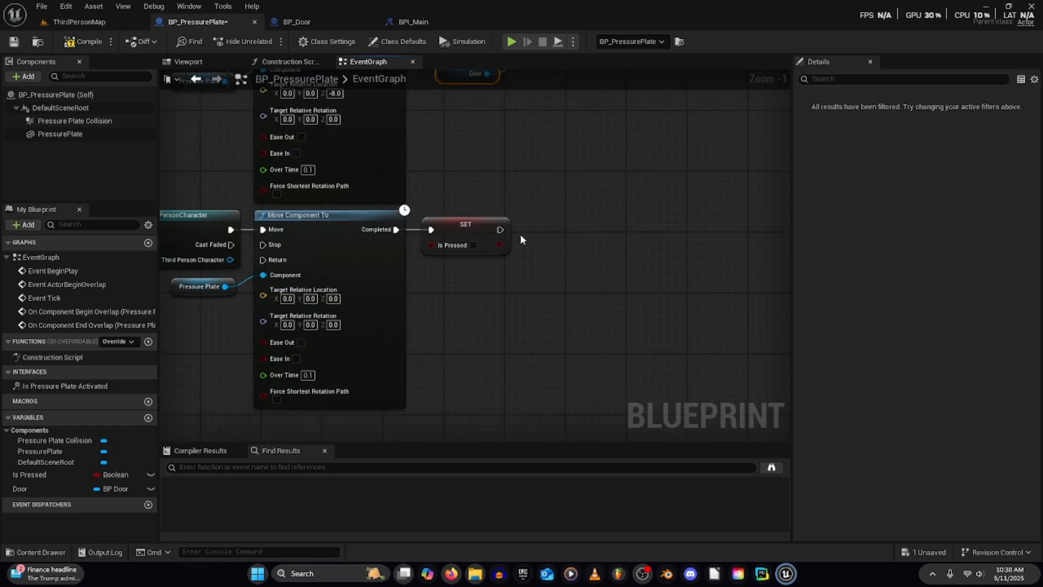
{"action": "key", "text": "ctrl+v"}
{"action": "left_click_drag", "start_coordinate": [589, 213], "coordinate": [500, 231]}
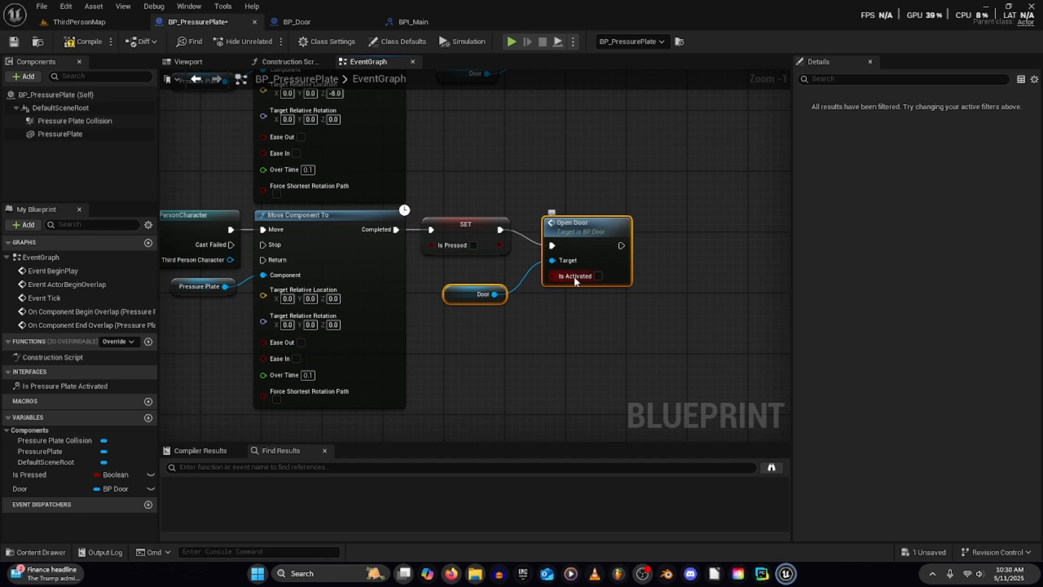
{"action": "mouse_move", "coordinate": [574, 278]}
{"action": "left_mouse_down"}
{"action": "mouse_move", "coordinate": [502, 251]}
{"action": "mouse_move", "coordinate": [566, 277]}
{"action": "left_mouse_up"}
{"action": "left_click_drag", "start_coordinate": [578, 228], "coordinate": [556, 212]}
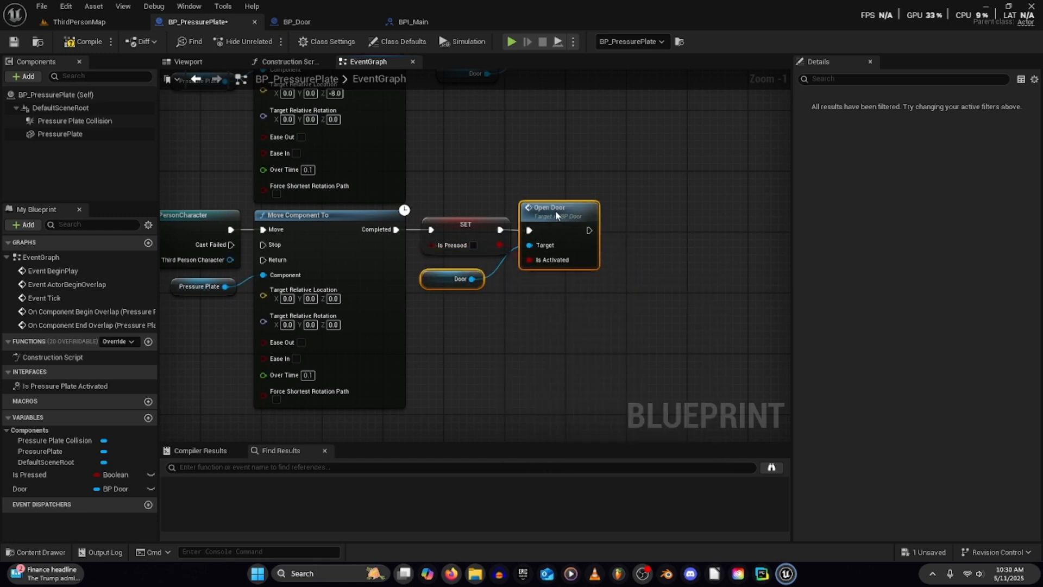
- Rename BP_Door's Open Door custom event to Open Door/Close and move it clear of the Branch node
{"action": "double_click", "coordinate": [558, 216]}
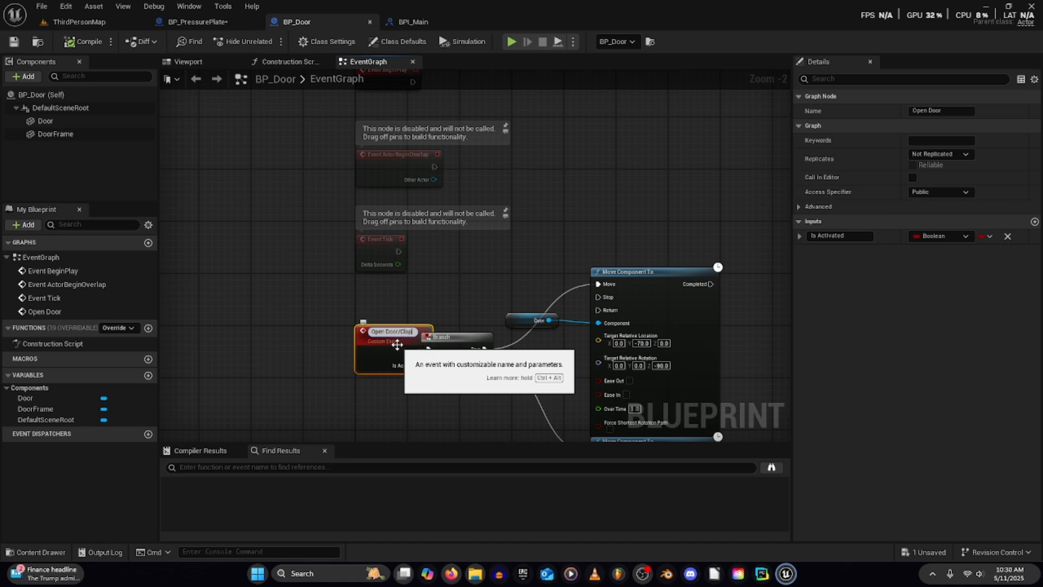
{"action": "key", "text": "Return"}
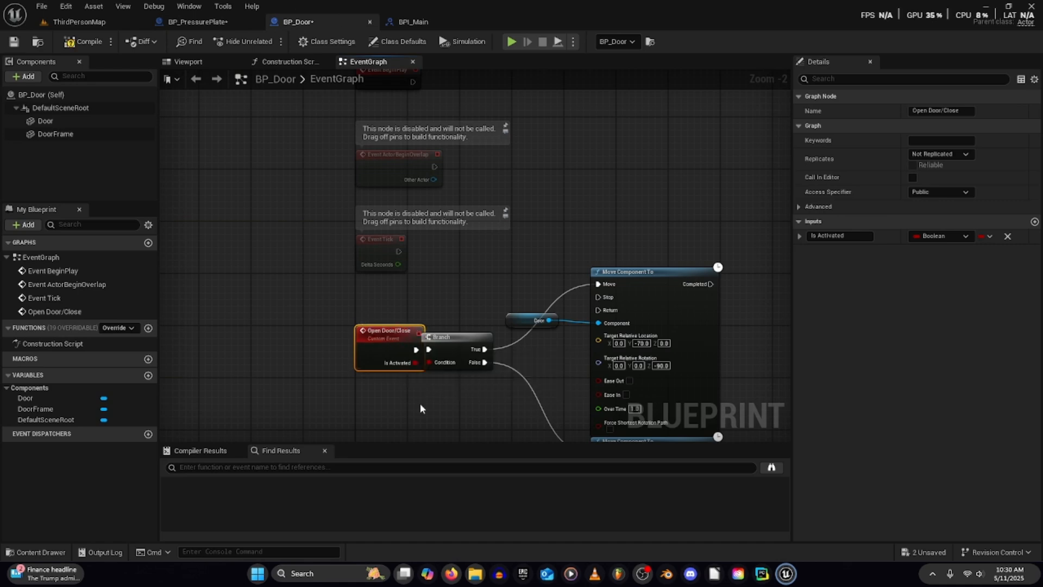
{"action": "left_click_drag", "start_coordinate": [383, 349], "coordinate": [368, 347]}
- Compile and save both BP_Door and BP_PressurePlate
{"action": "left_click", "coordinate": [76, 22]}
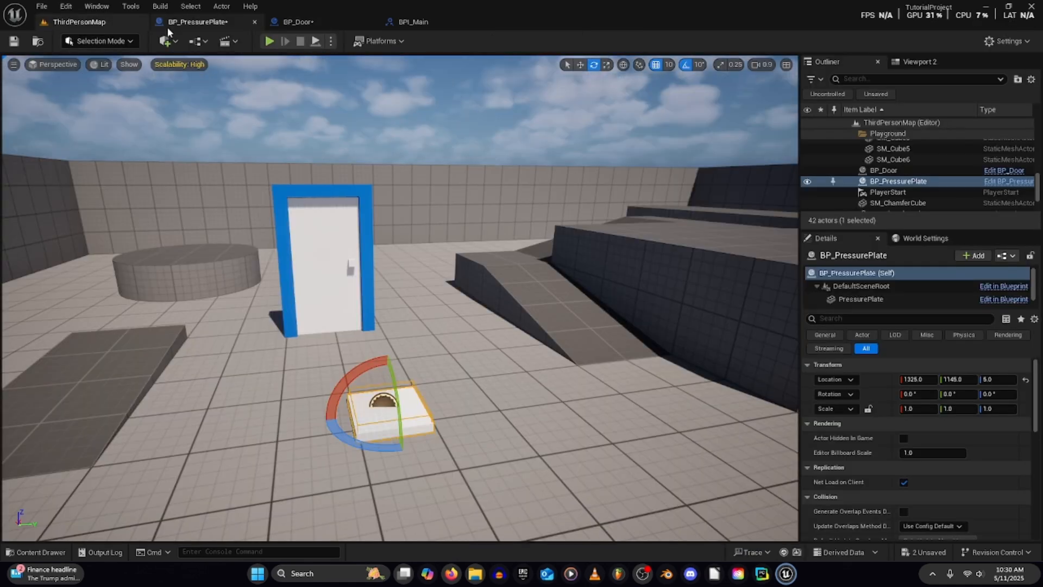
{"action": "left_click", "coordinate": [277, 24]}
{"action": "left_click", "coordinate": [69, 44]}
{"action": "left_click", "coordinate": [12, 45]}
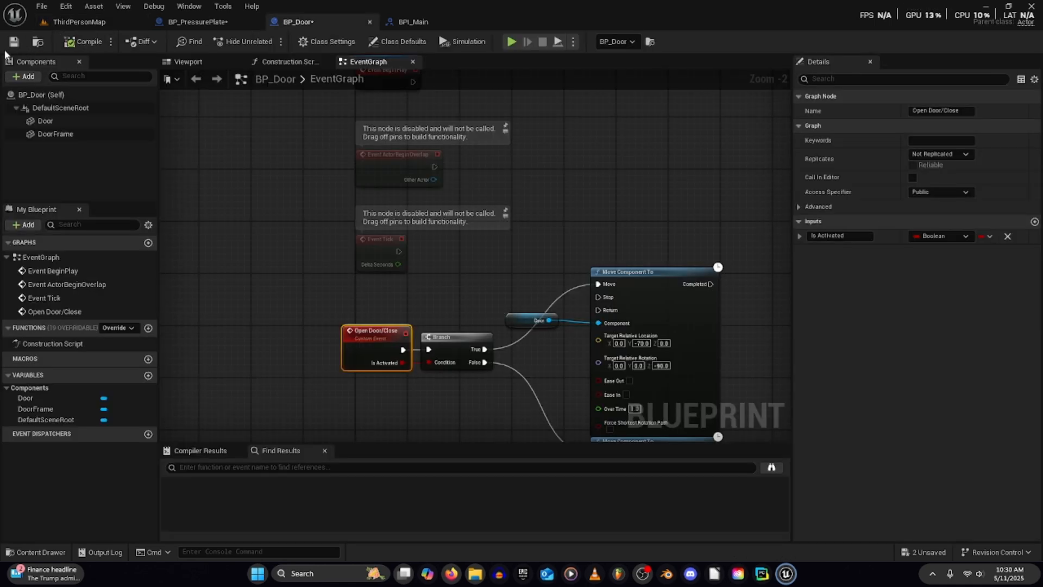
{"action": "left_click", "coordinate": [196, 19]}
{"action": "left_click", "coordinate": [81, 41]}
{"action": "left_click", "coordinate": [13, 41]}
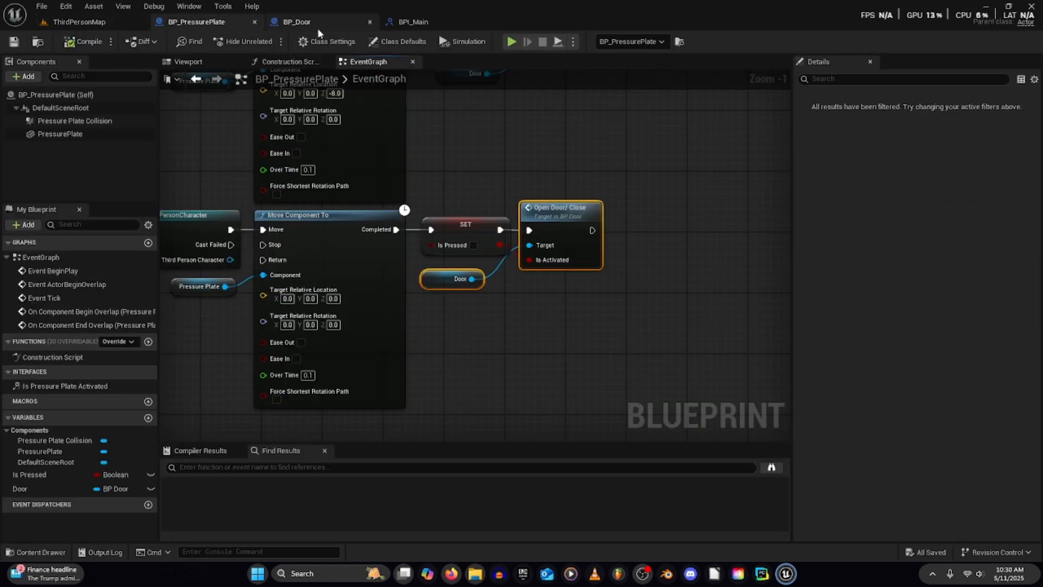
- Remove the BPI Main interface from BP_PressurePlate's implemented interfaces, then compile and save the Blueprint
{"action": "left_click", "coordinate": [326, 41]}
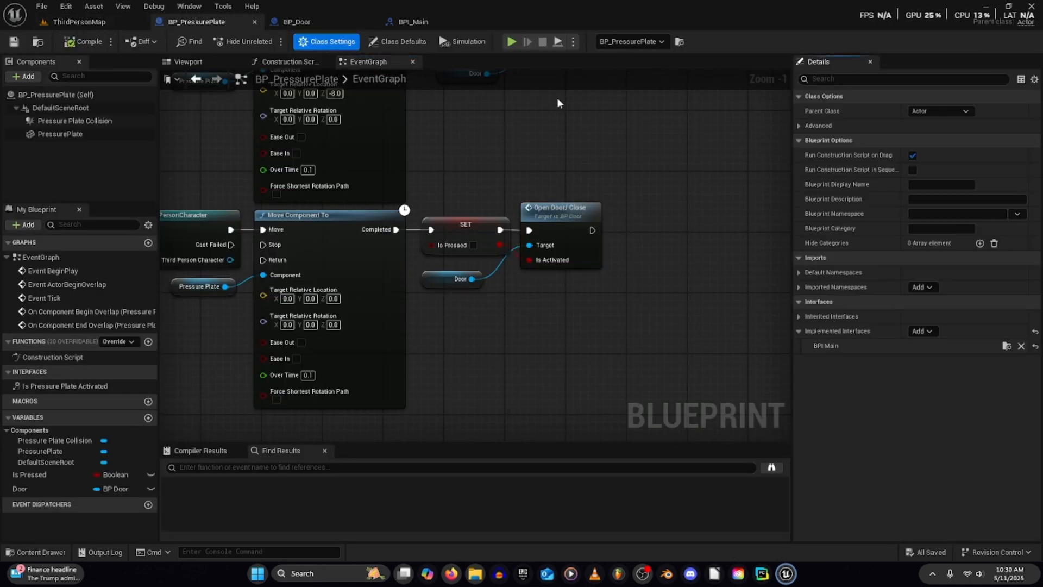
{"action": "left_click", "coordinate": [1020, 347]}
{"action": "left_click", "coordinate": [587, 305]}
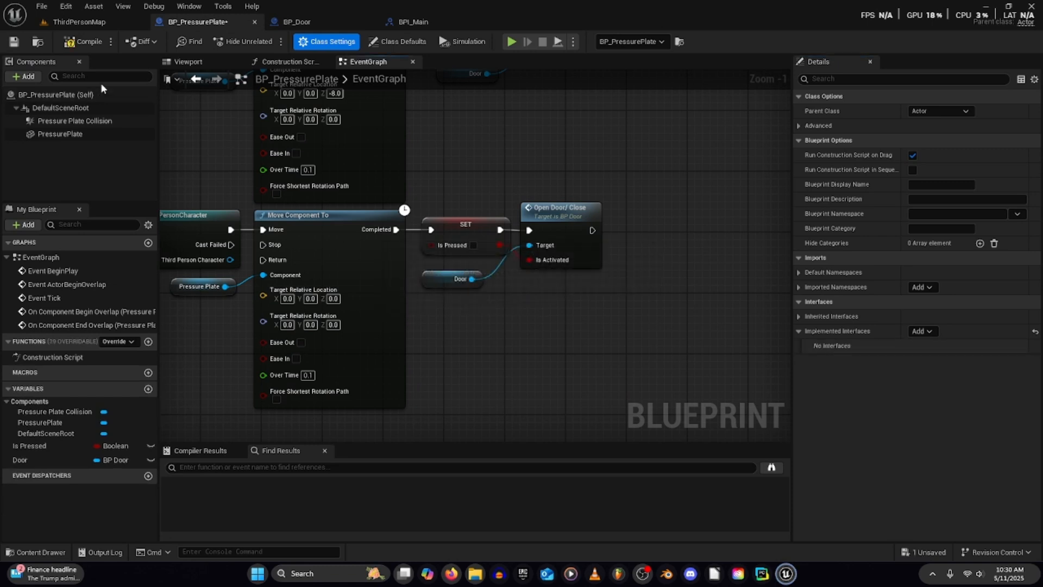
{"action": "left_click", "coordinate": [14, 42]}
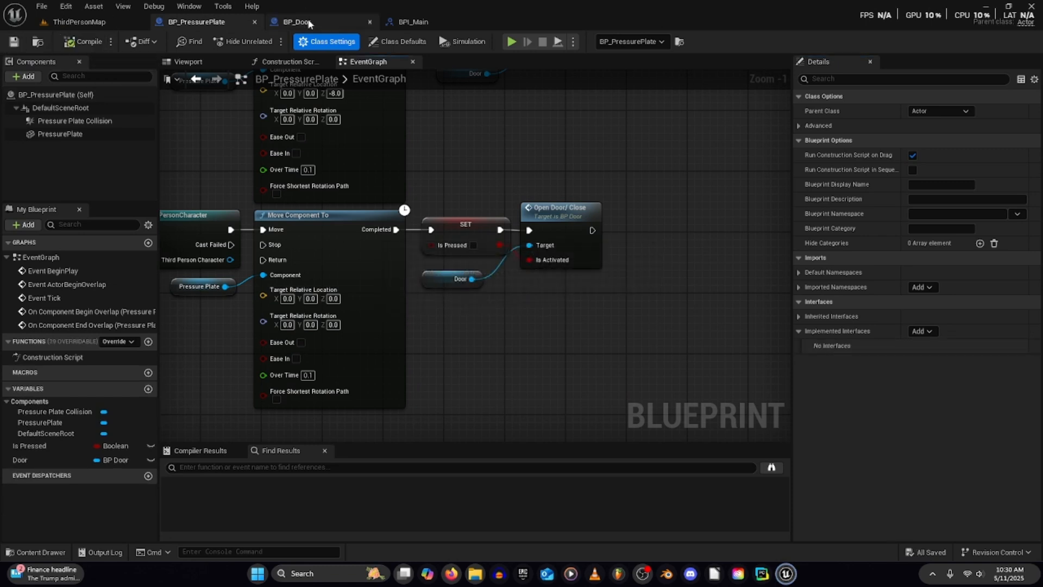
- Delete the BlueprintInterfaces folder from the project's Bluprints folder, then compile and save BP_PressurePlate
{"action": "left_click", "coordinate": [296, 22]}
{"action": "left_click", "coordinate": [79, 22]}
{"action": "key", "text": "ctrl+space"}
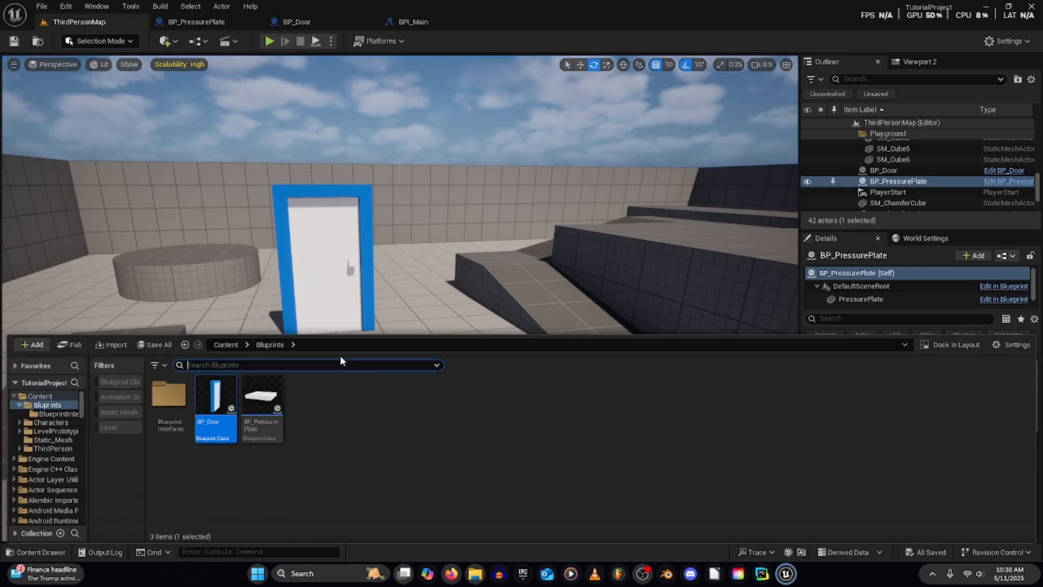
{"action": "left_click", "coordinate": [165, 401]}
{"action": "key", "text": "Delete"}
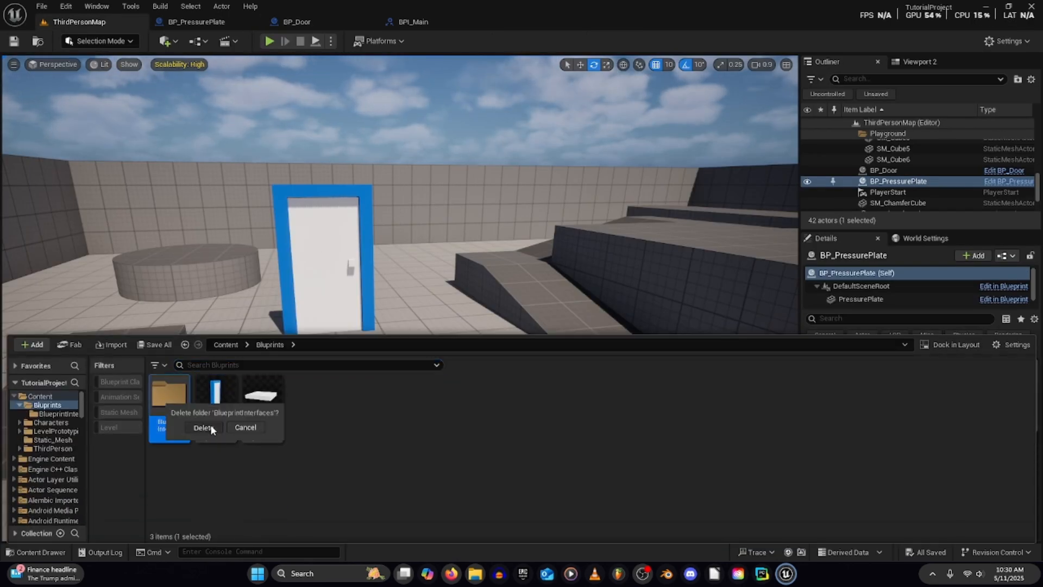
{"action": "left_click", "coordinate": [202, 428]}
{"action": "left_click", "coordinate": [444, 462]}
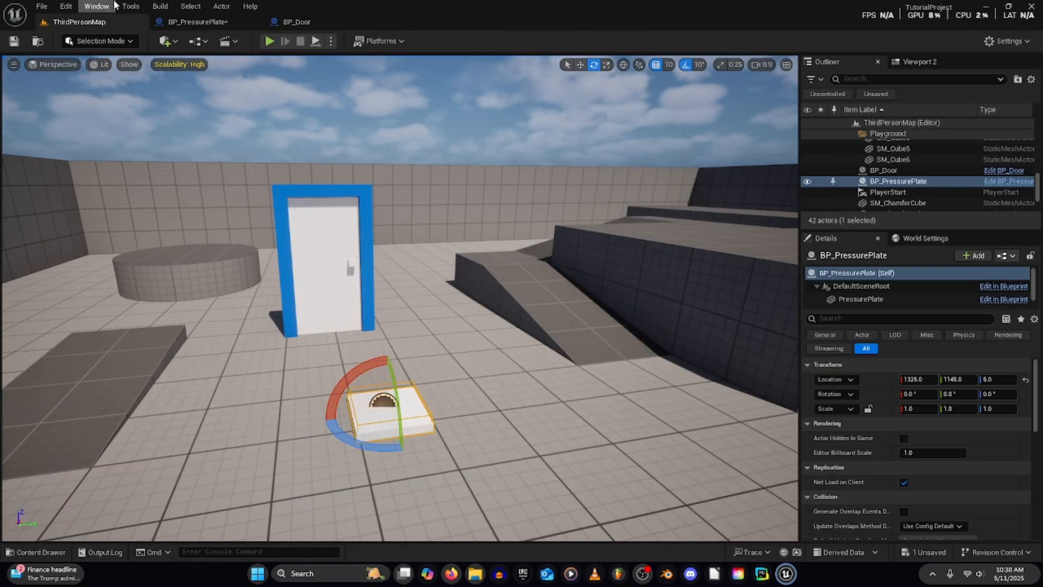
{"action": "left_click", "coordinate": [195, 21]}
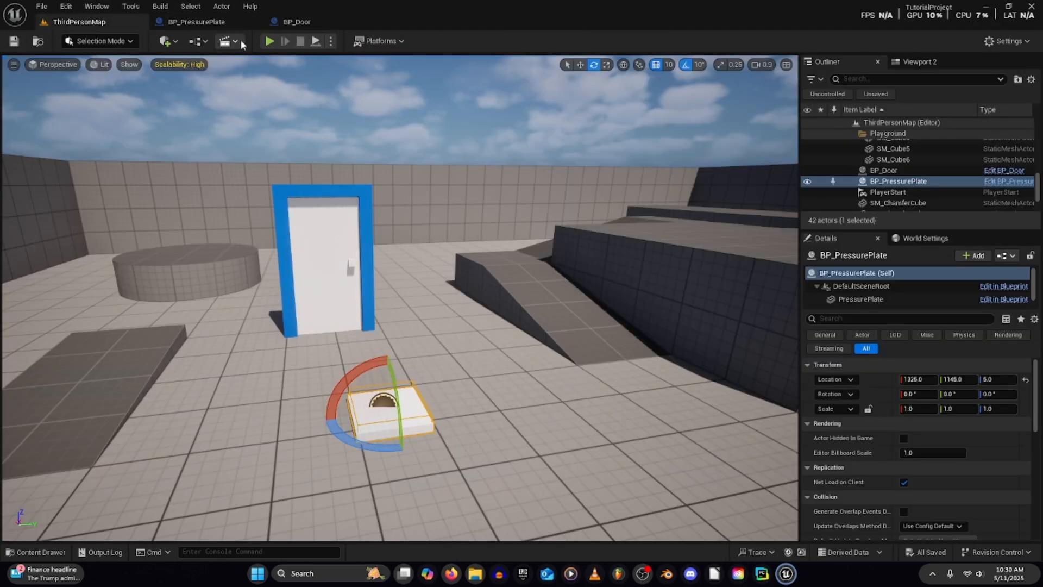
- Play the level and walk the character on and off the pressure plate to test the door's opening and closing
{"action": "left_click", "coordinate": [269, 40]}
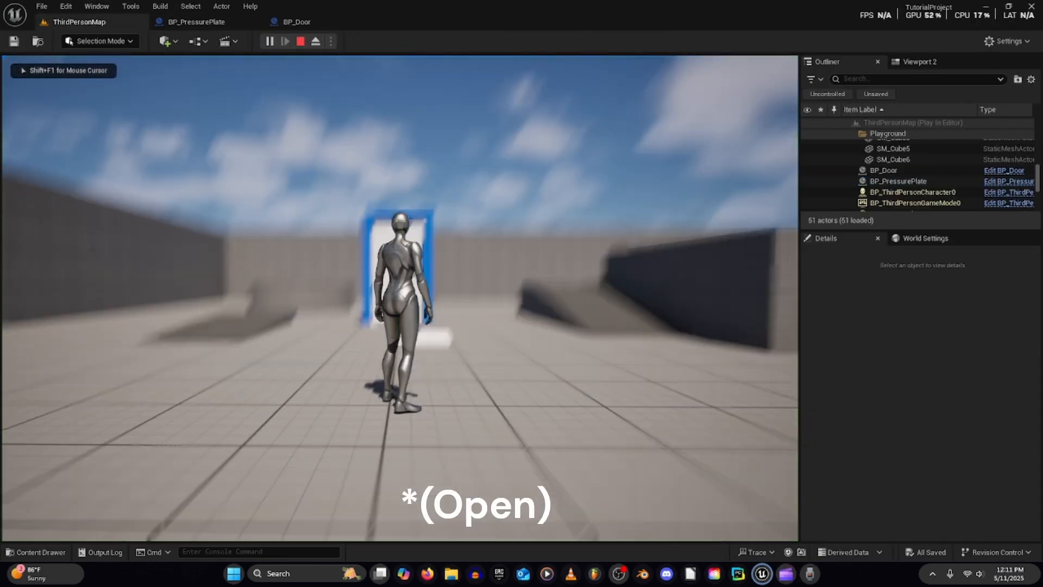
{"action": "key", "text": "w"}
{"action": "key", "text": "w"}
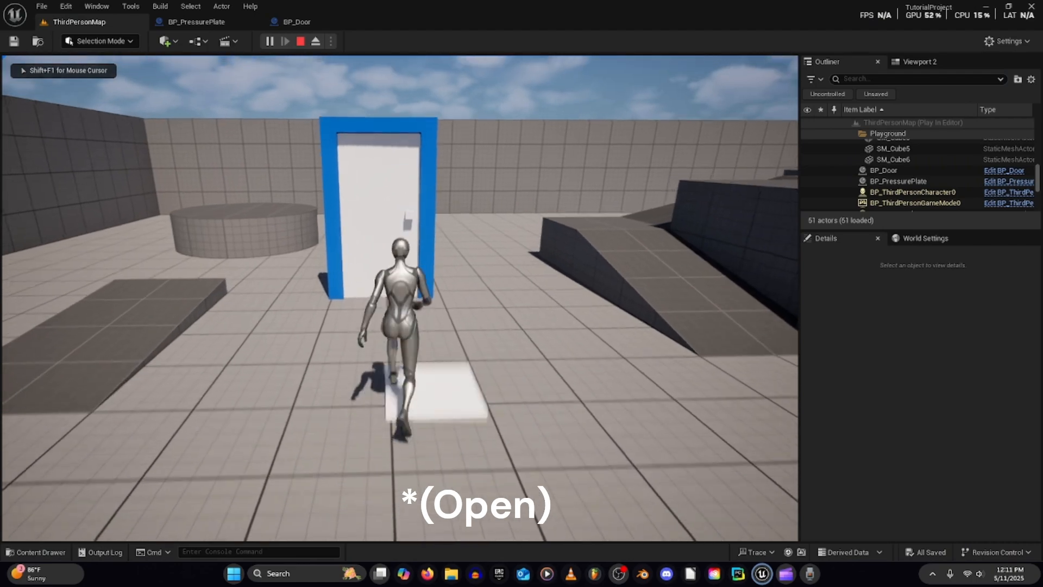
{"action": "key", "text": "a"}
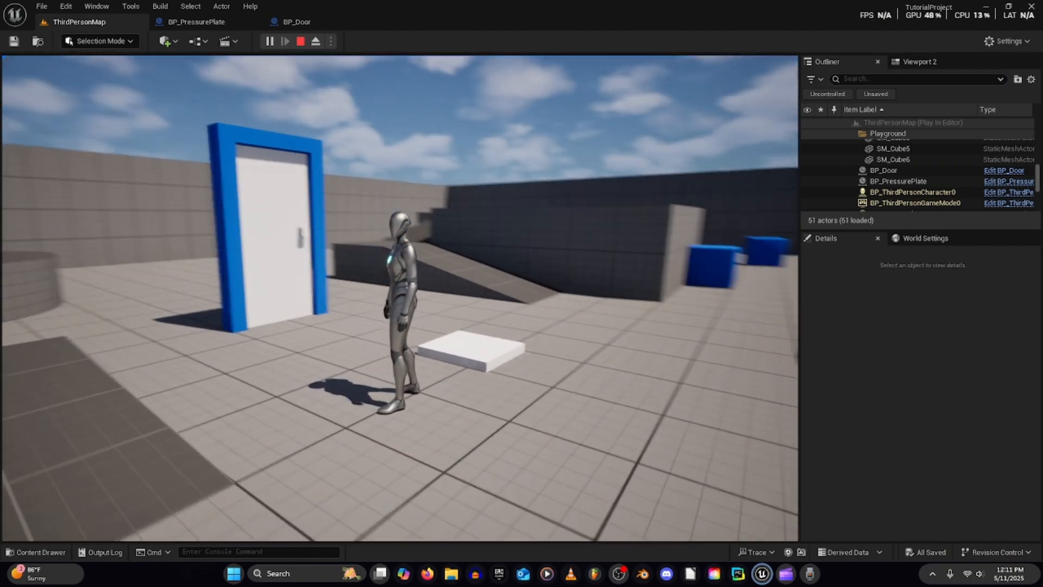
{"action": "key", "text": "w"}
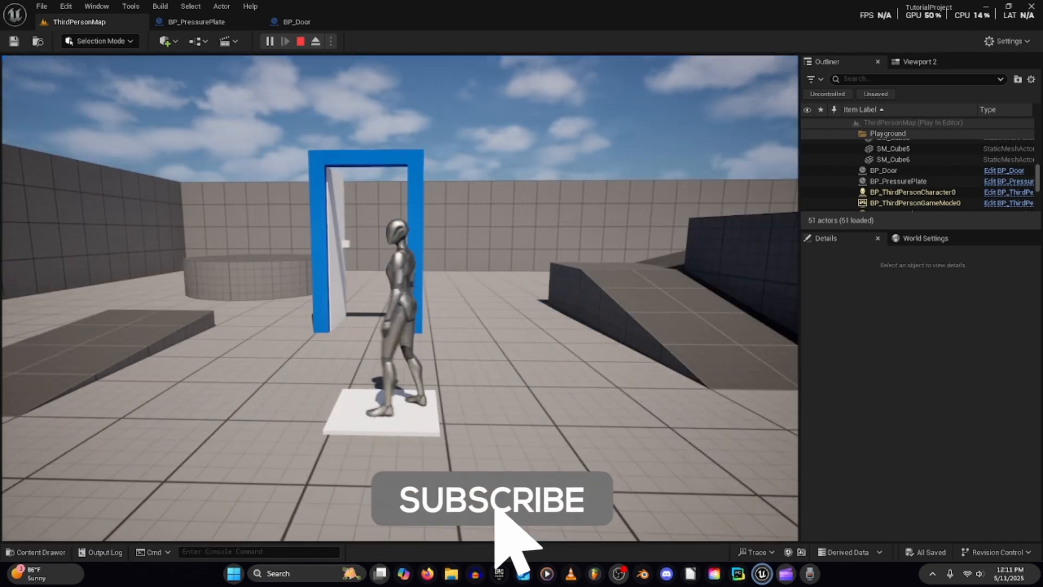